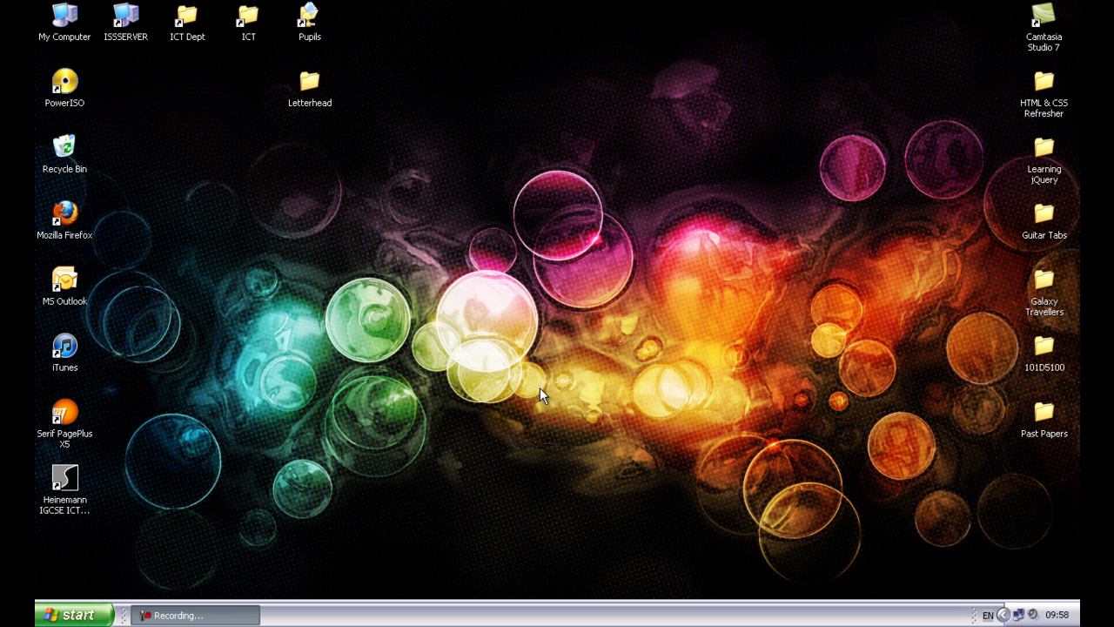
- Open Letterhead Artwork (Galaxy) Prt 5.cdr from the desktop Letterhead folder in CorelDRAW
{"action": "double_click", "coordinate": [315, 90]}
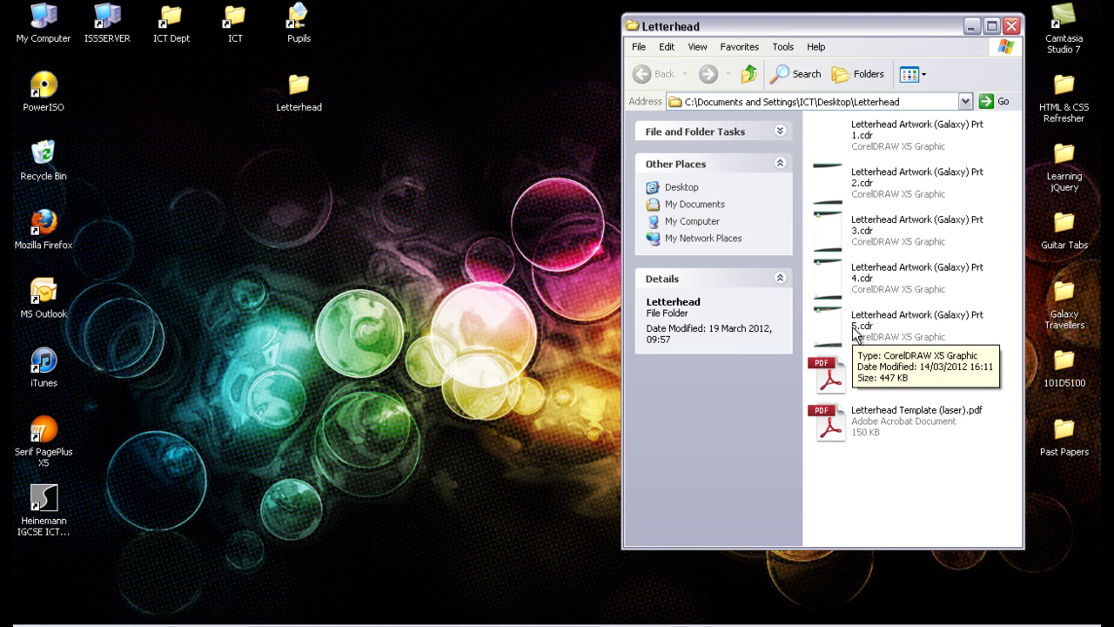
{"action": "double_click", "coordinate": [854, 331]}
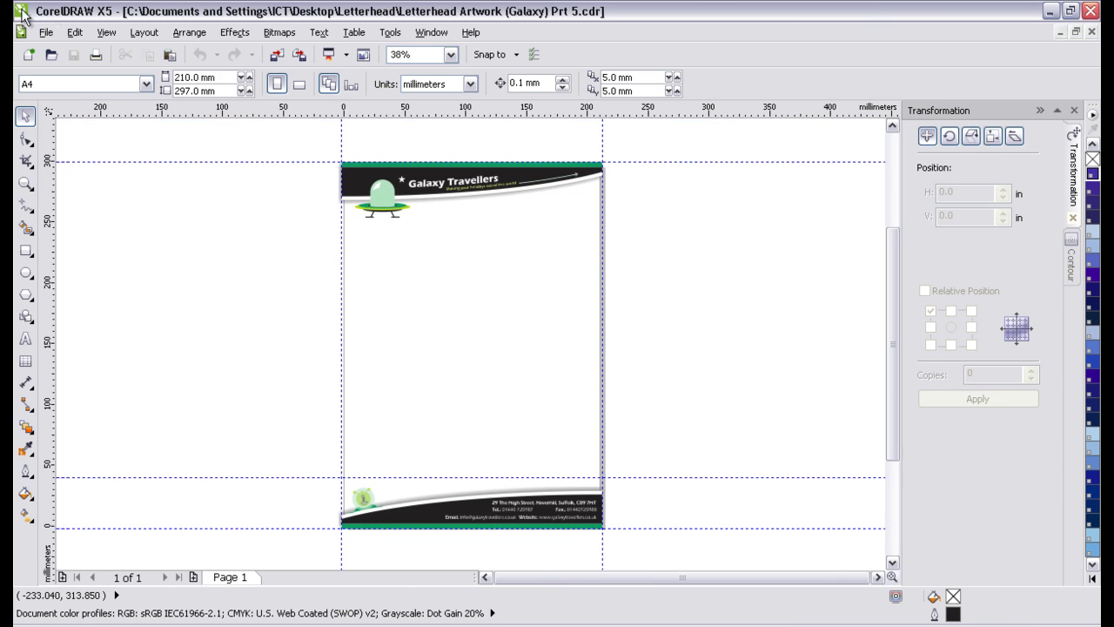
- Save the letterhead as Letterhead Artwork (Galaxy) Prt 6.cdr, changing the part number from 5 to 6
{"action": "left_click", "coordinate": [46, 31]}
{"action": "left_click", "coordinate": [113, 161]}
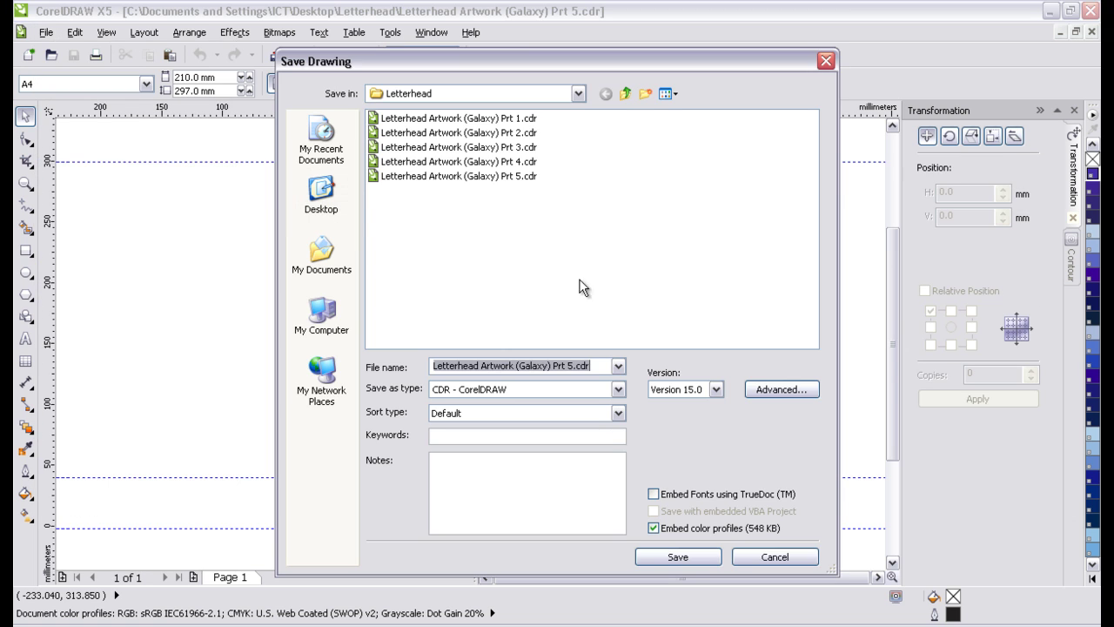
{"action": "left_click", "coordinate": [571, 366]}
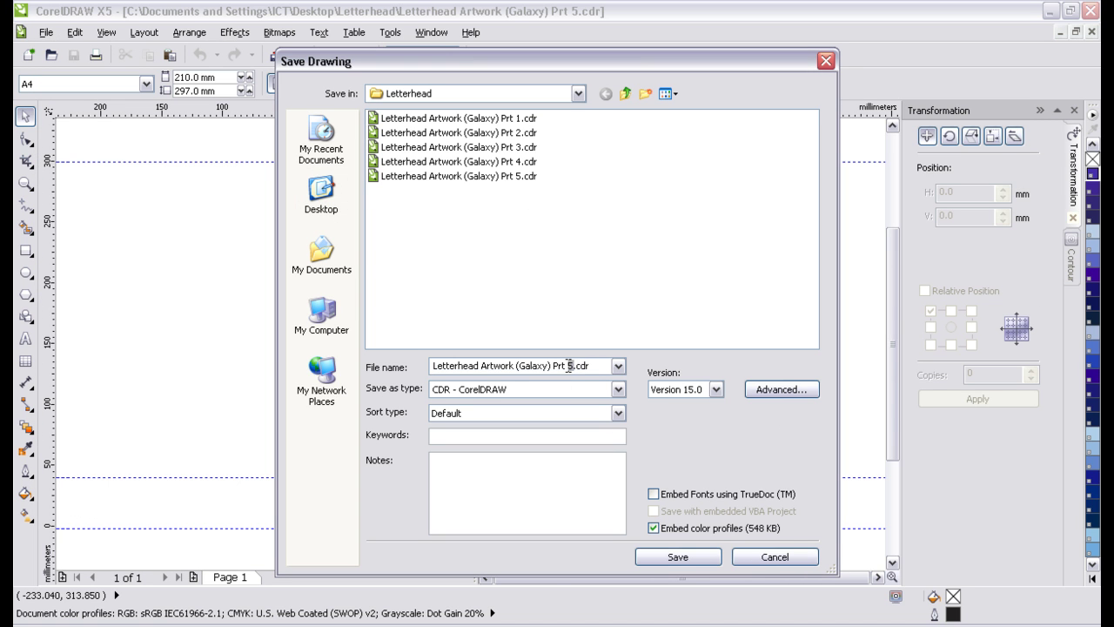
{"action": "left_click", "coordinate": [715, 564]}
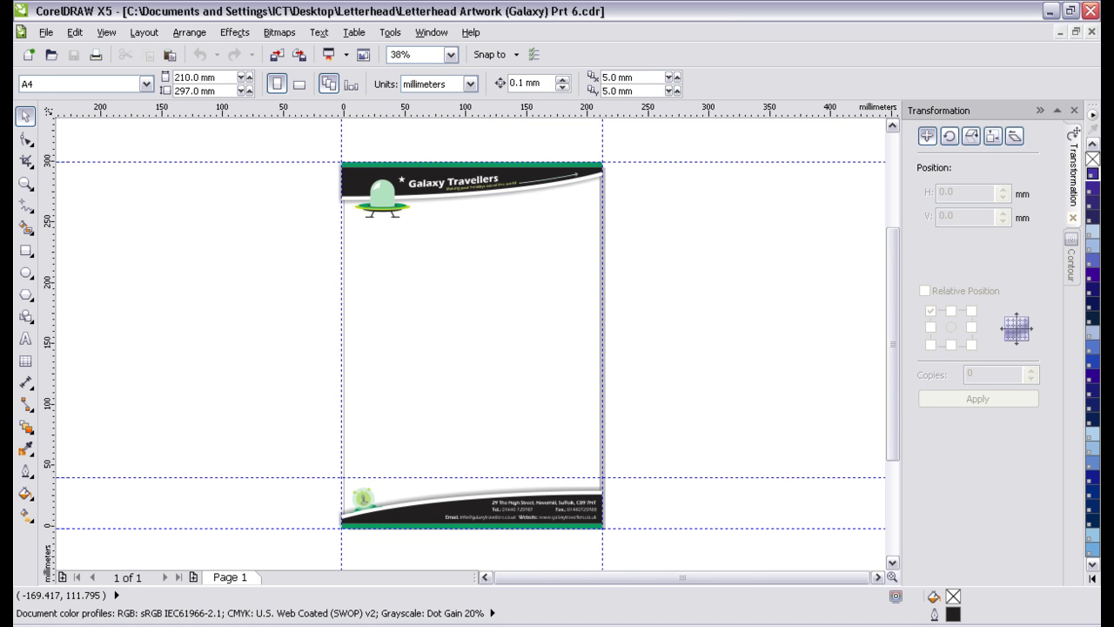
- Delete the horizontal guideline at 40 mm just above the footer
{"action": "left_click", "coordinate": [25, 183]}
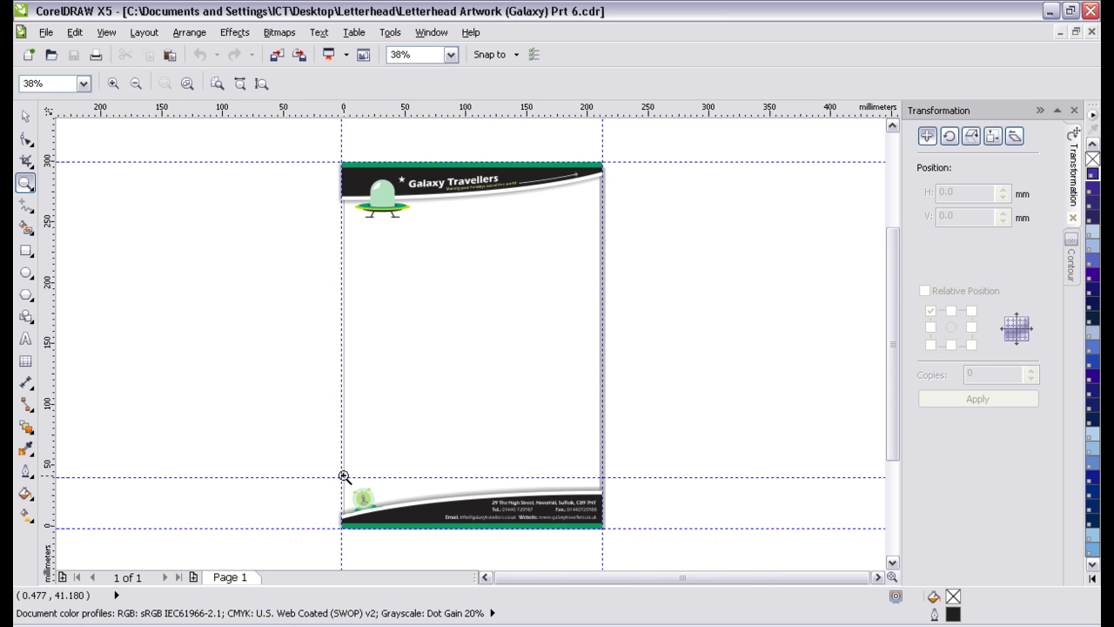
{"action": "left_click", "coordinate": [26, 116]}
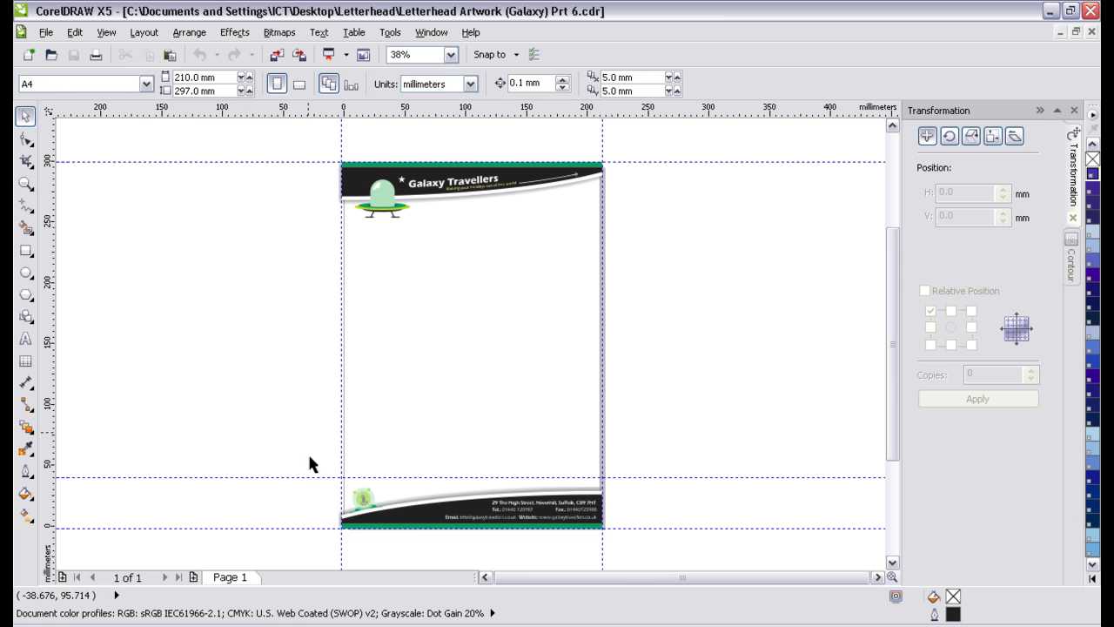
{"action": "left_click", "coordinate": [307, 477]}
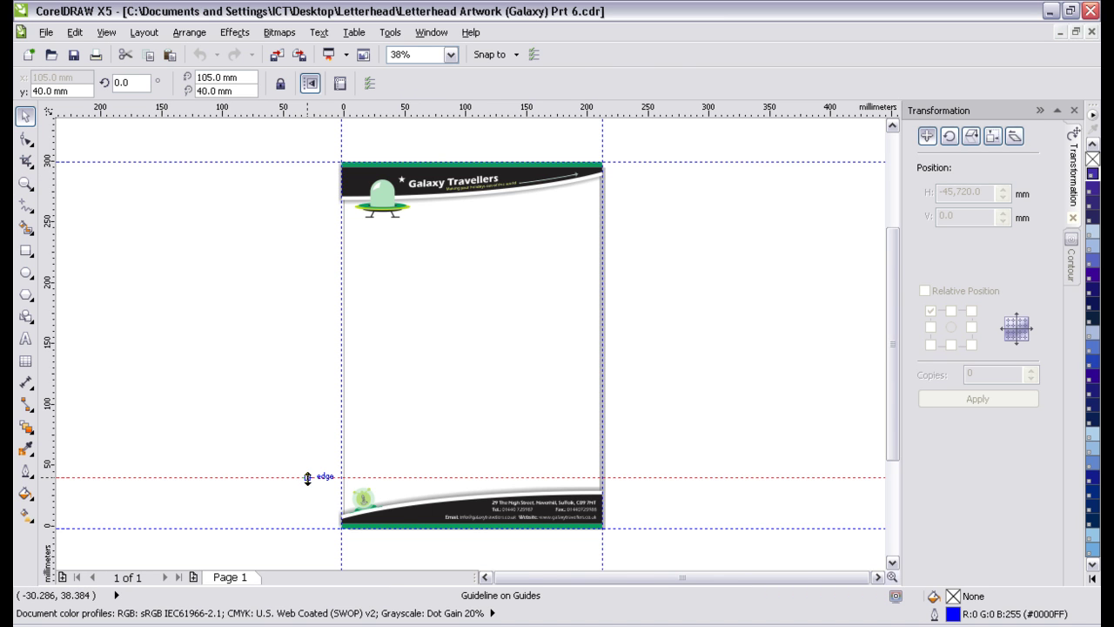
{"action": "key", "text": "Delete"}
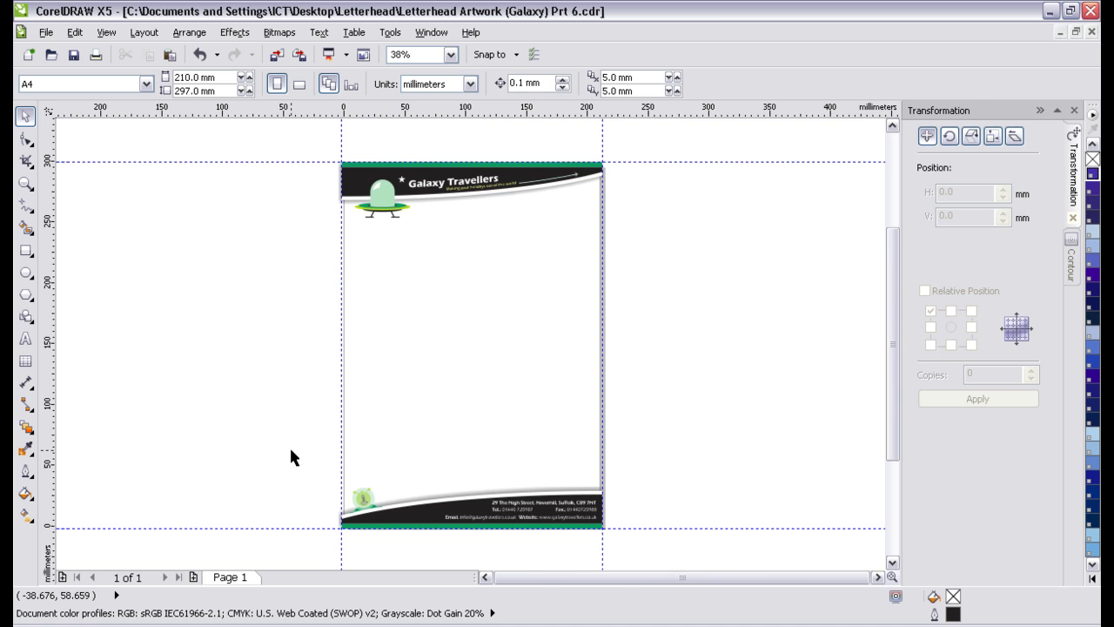
- Draw a short freehand horizontal line from the left page edge, about 88 mm up
{"action": "left_click", "coordinate": [25, 183]}
{"action": "left_click_drag", "start_coordinate": [331, 527], "coordinate": [465, 371]}
{"action": "left_click", "coordinate": [24, 121]}
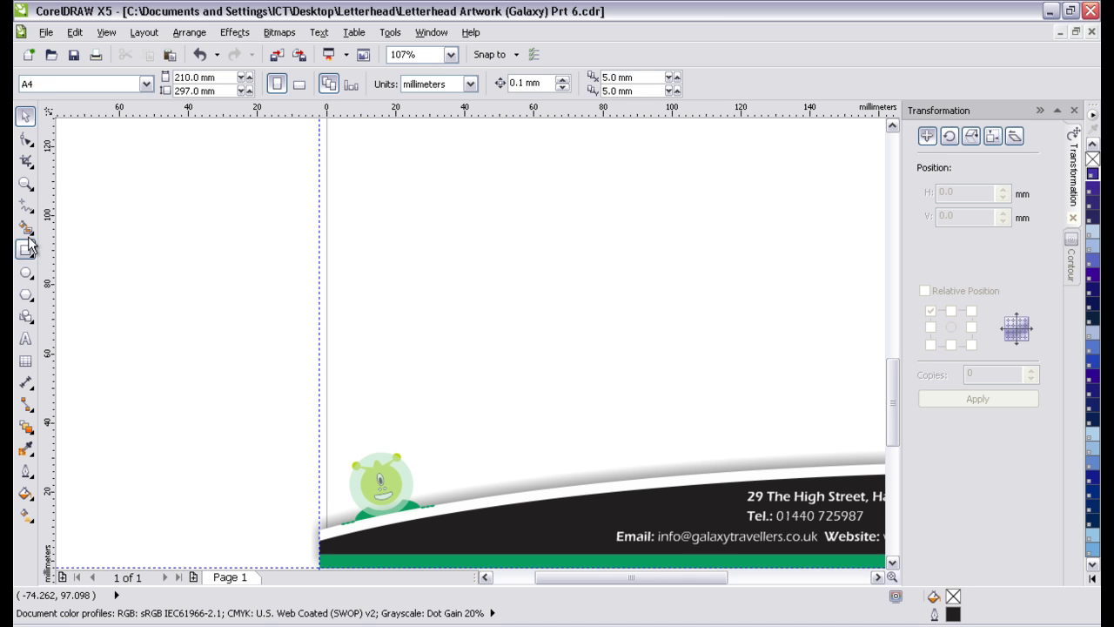
{"action": "left_click", "coordinate": [27, 207]}
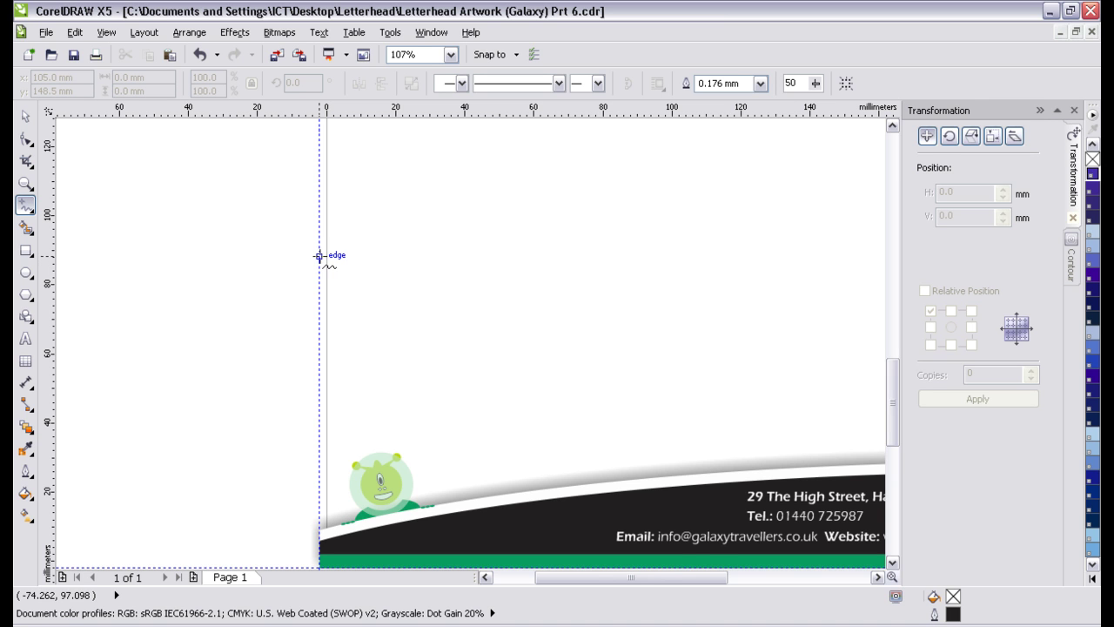
{"action": "left_click_drag", "start_coordinate": [320, 255], "coordinate": [350, 258]}
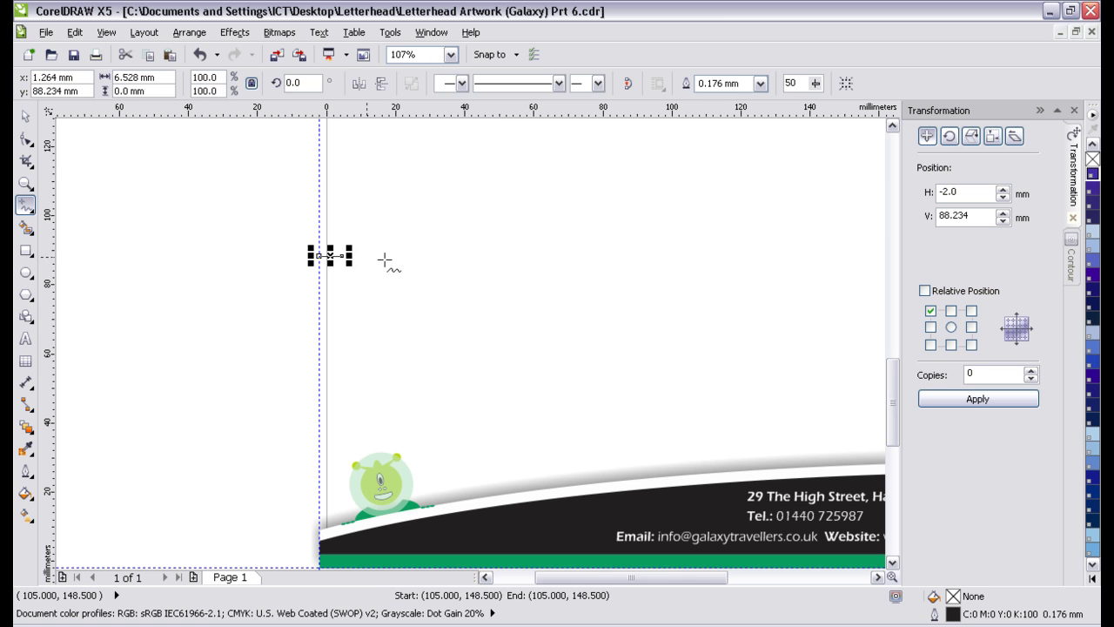
{"action": "left_click", "coordinate": [25, 116]}
- Resize the short line to 3.5 mm, anchored at middle-left, in the Transformation docker
{"action": "left_click", "coordinate": [992, 136]}
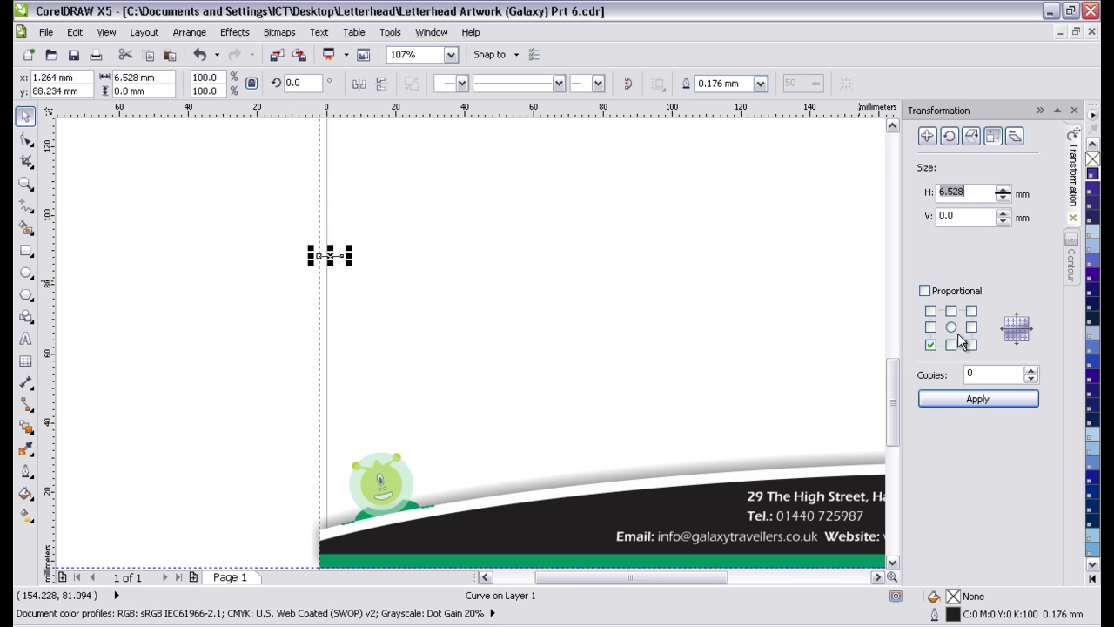
{"action": "left_click", "coordinate": [930, 328]}
{"action": "double_click", "coordinate": [977, 193]}
{"action": "type", "text": "3.5"}
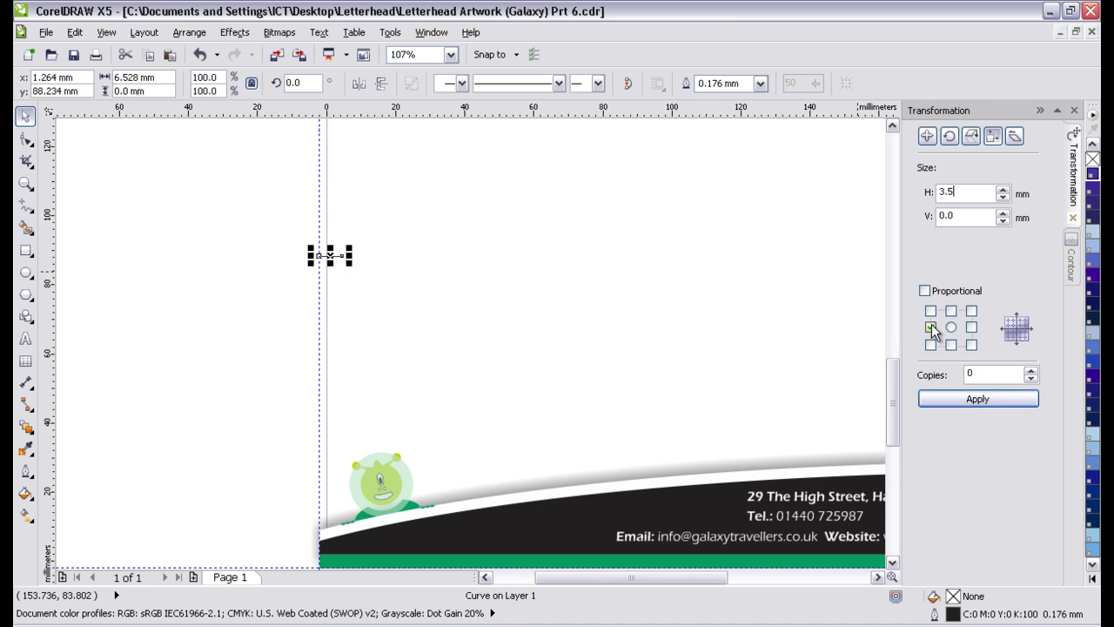
{"action": "left_click", "coordinate": [958, 400]}
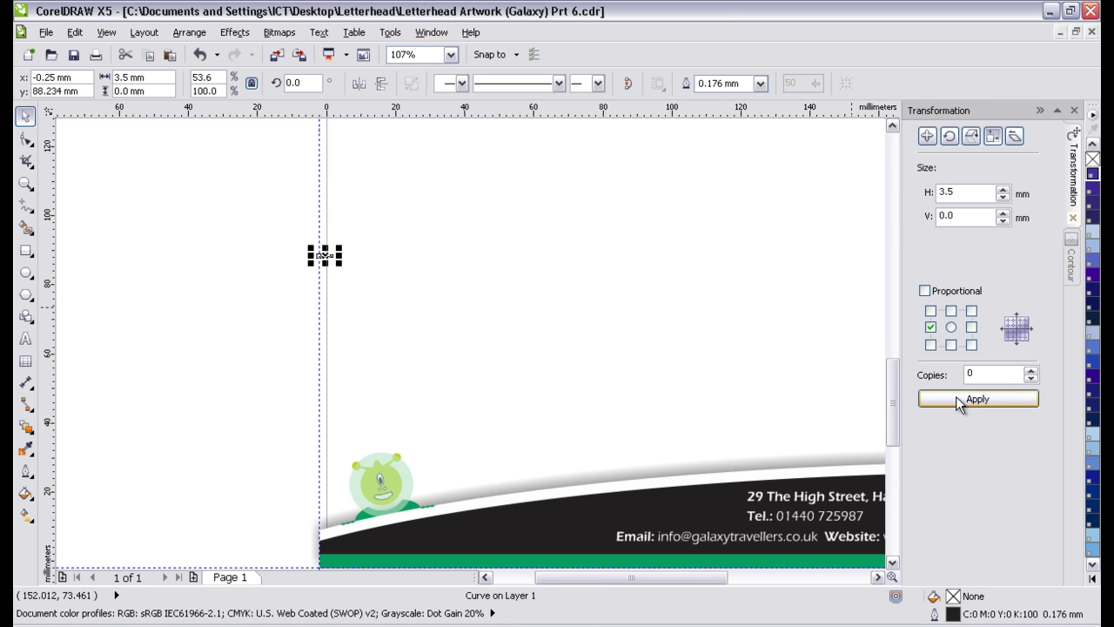
- Give the short edge line a 0.5 mm outline
{"action": "left_click", "coordinate": [26, 182]}
{"action": "left_click_drag", "start_coordinate": [293, 410], "coordinate": [514, 204]}
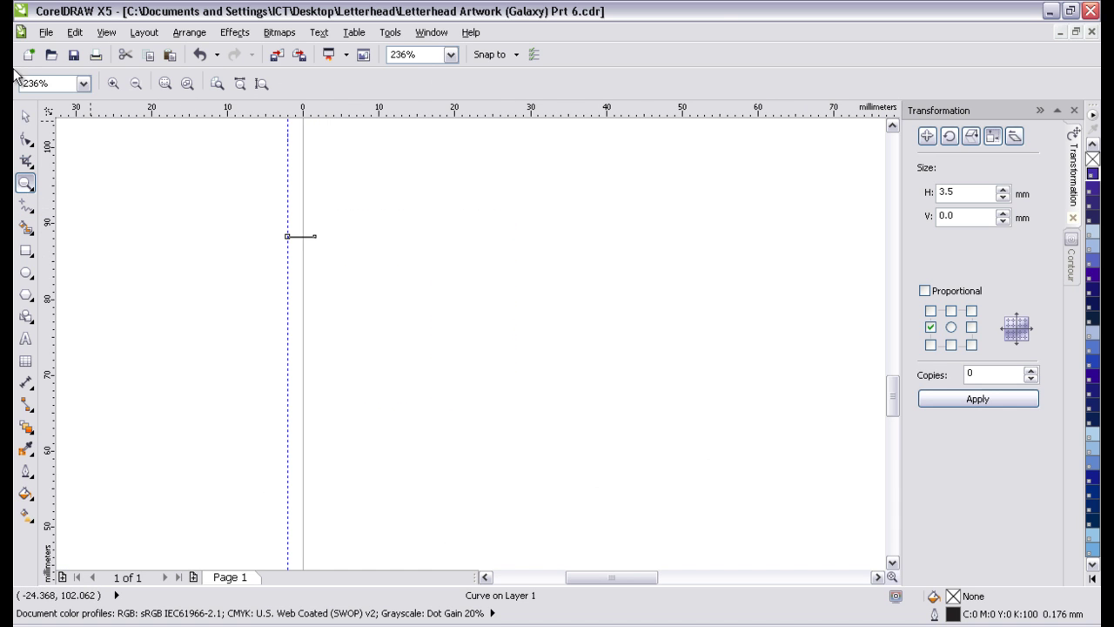
{"action": "left_click", "coordinate": [26, 116]}
{"action": "left_click", "coordinate": [25, 470]}
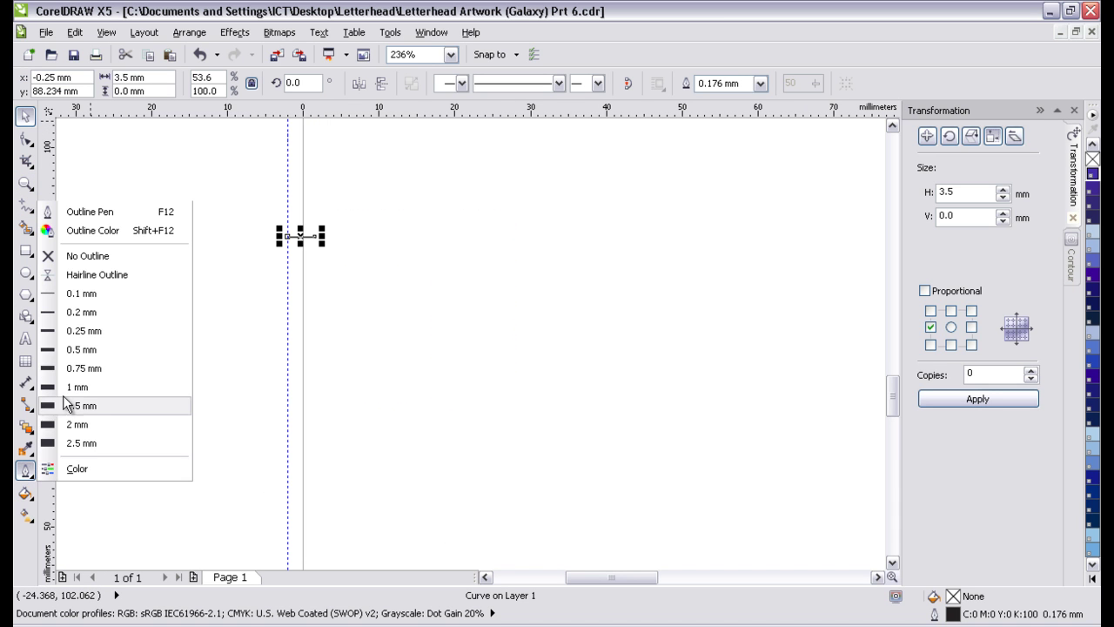
{"action": "left_click", "coordinate": [48, 351]}
{"action": "left_click", "coordinate": [281, 256]}
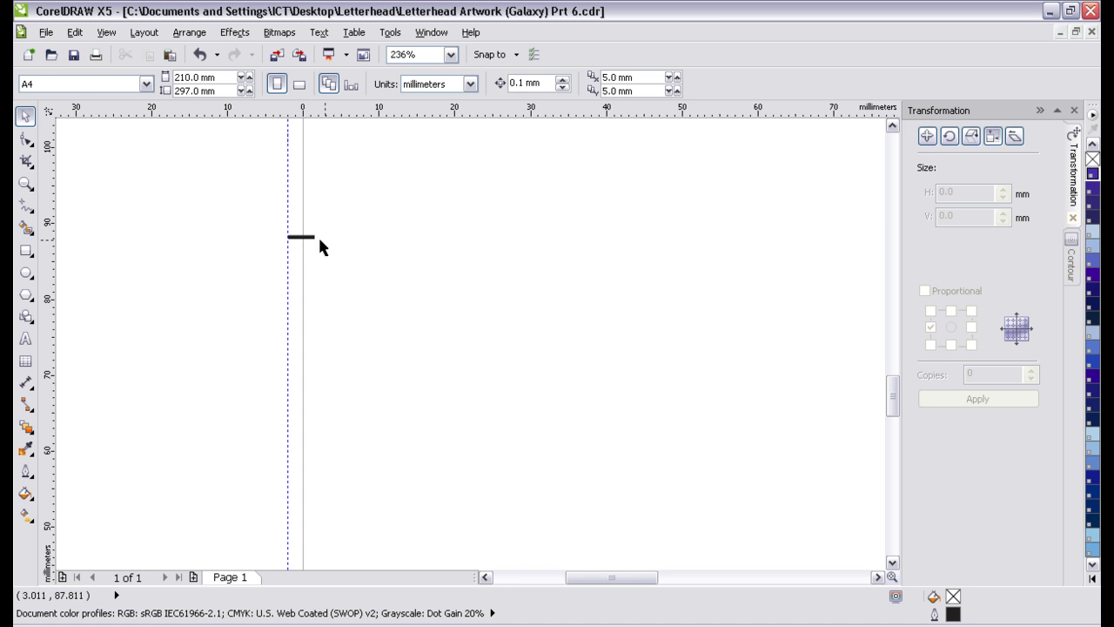
{"action": "left_click", "coordinate": [25, 182]}
- Move the short edge line to 99 mm vertically using the centre anchor
{"action": "right_click", "coordinate": [340, 296]}
{"action": "right_click", "coordinate": [351, 329]}
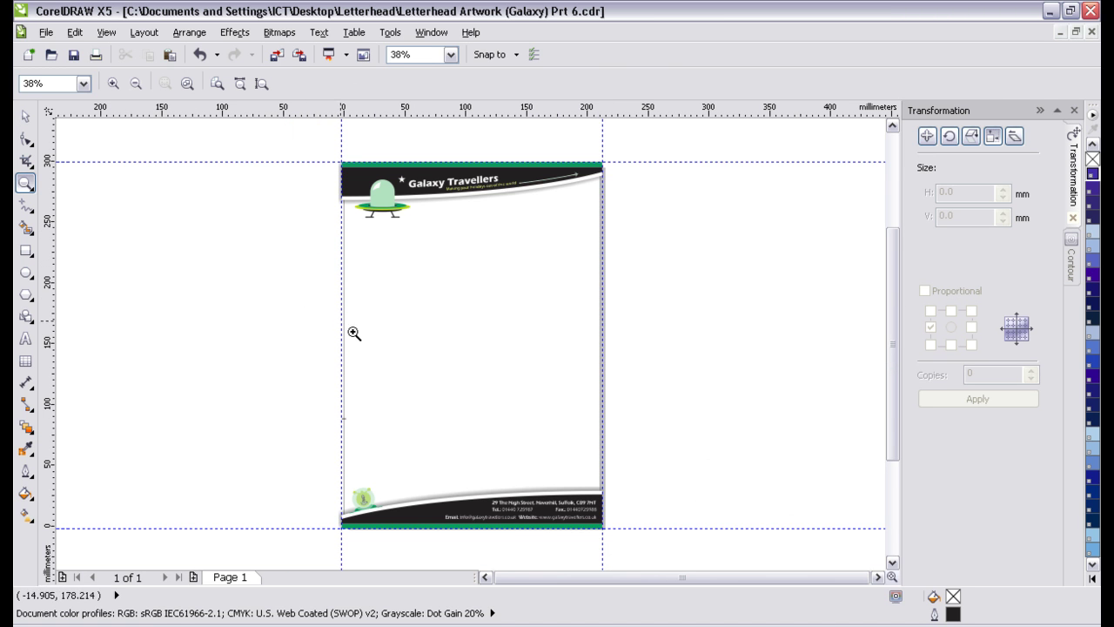
{"action": "left_click_drag", "start_coordinate": [313, 535], "coordinate": [473, 325]}
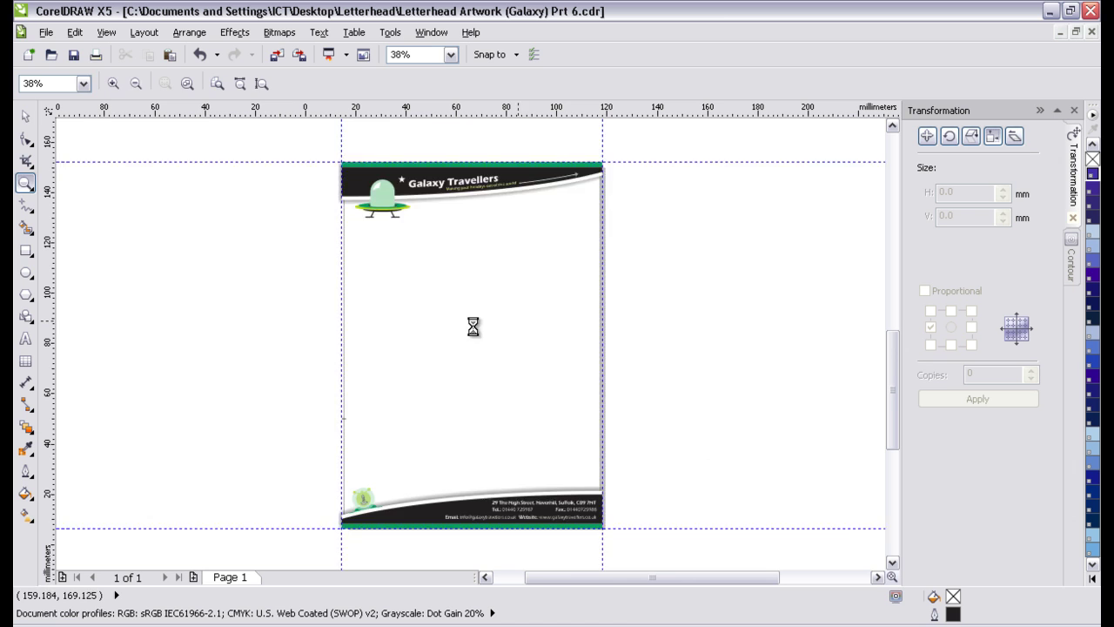
{"action": "left_click", "coordinate": [23, 115]}
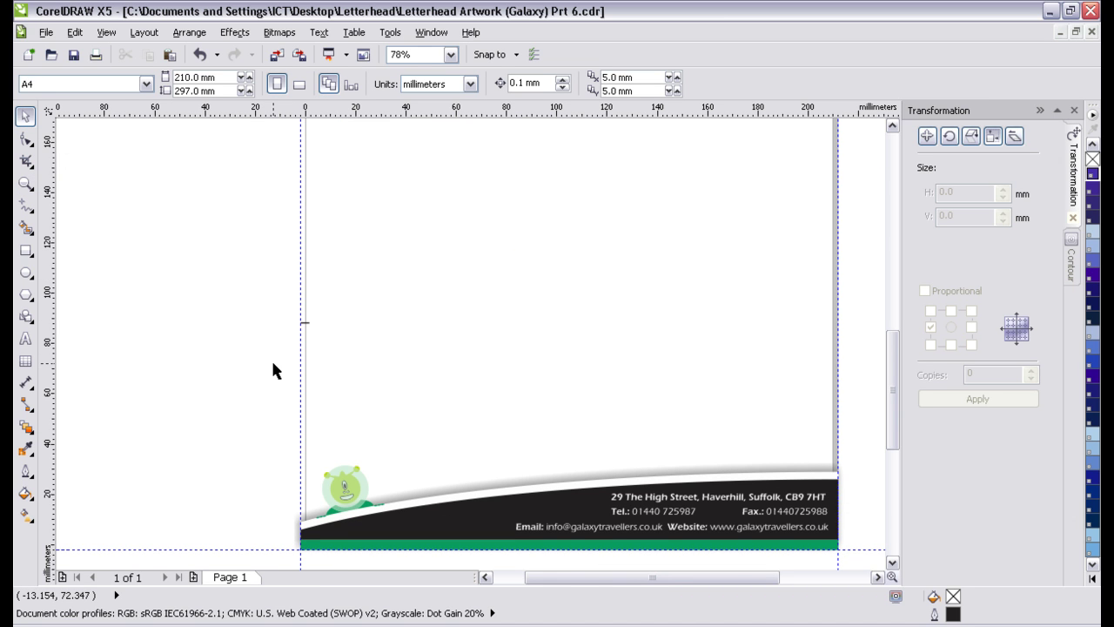
{"action": "left_click_drag", "start_coordinate": [248, 372], "coordinate": [389, 293]}
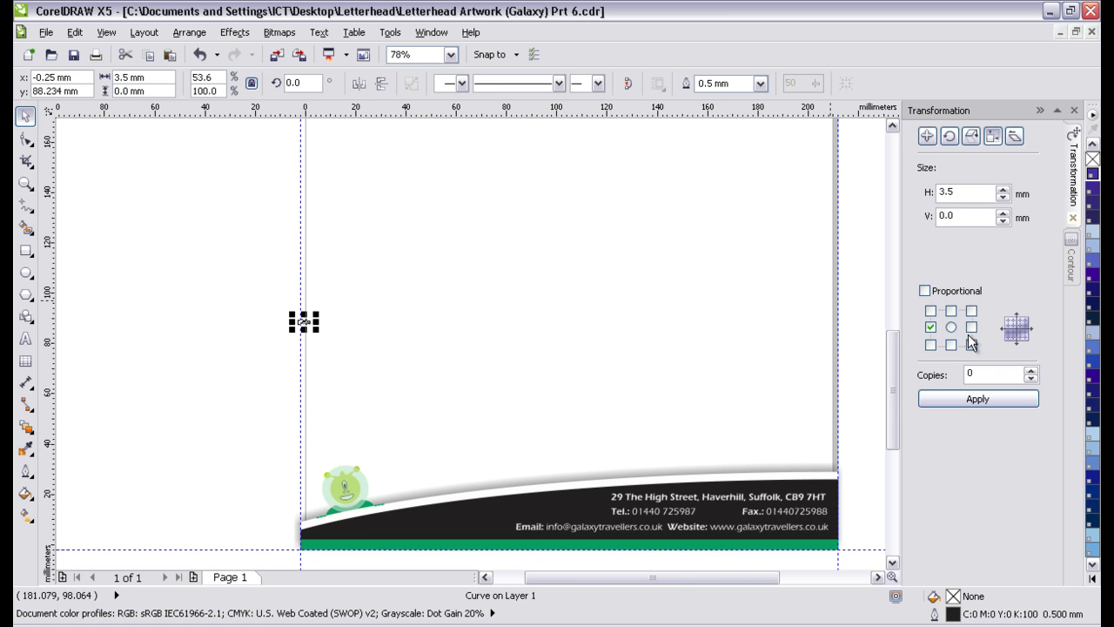
{"action": "left_click", "coordinate": [927, 136]}
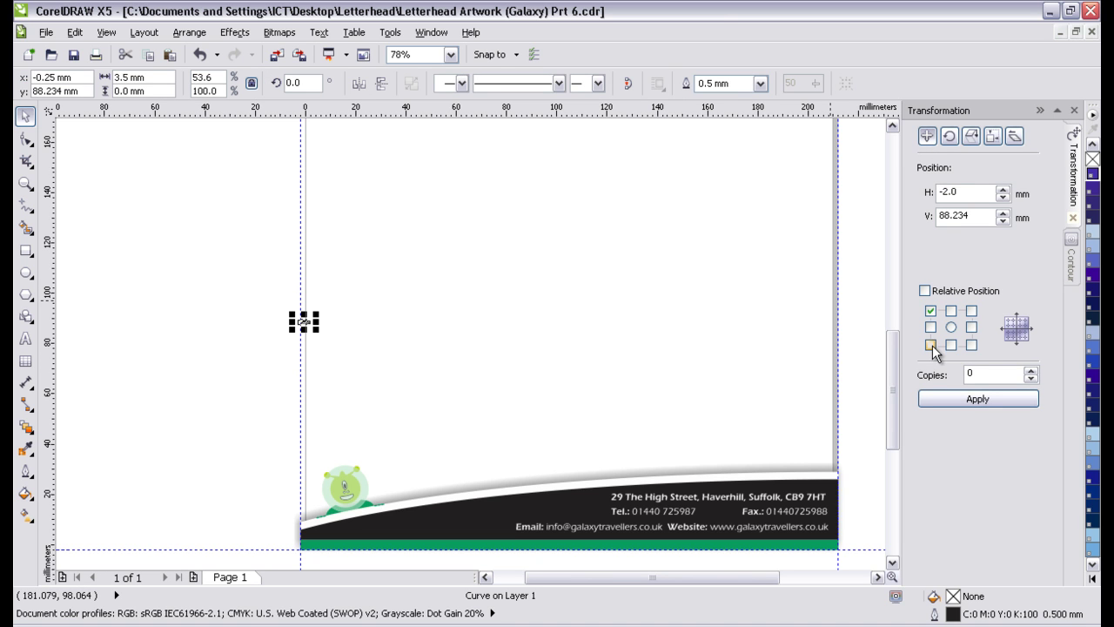
{"action": "left_click", "coordinate": [951, 327]}
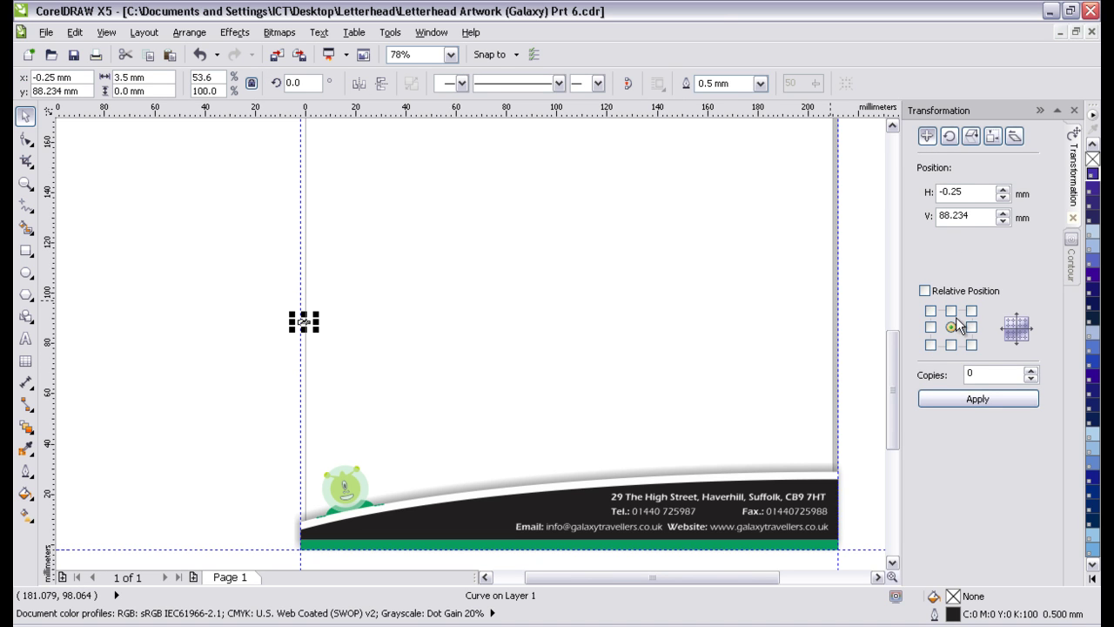
{"action": "double_click", "coordinate": [974, 214]}
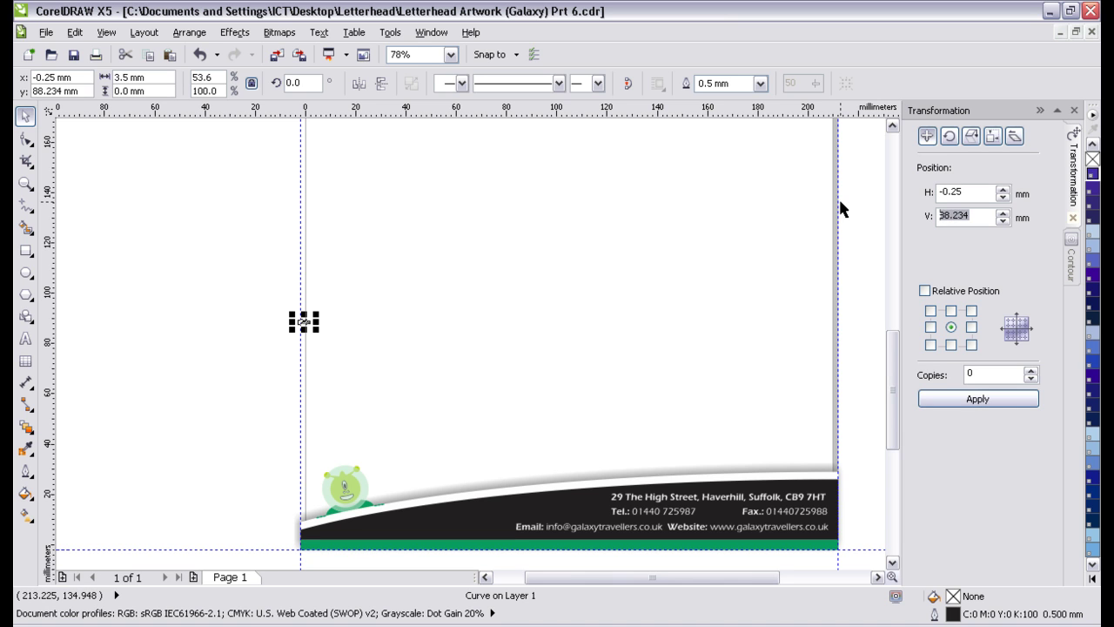
{"action": "type", "text": "99"}
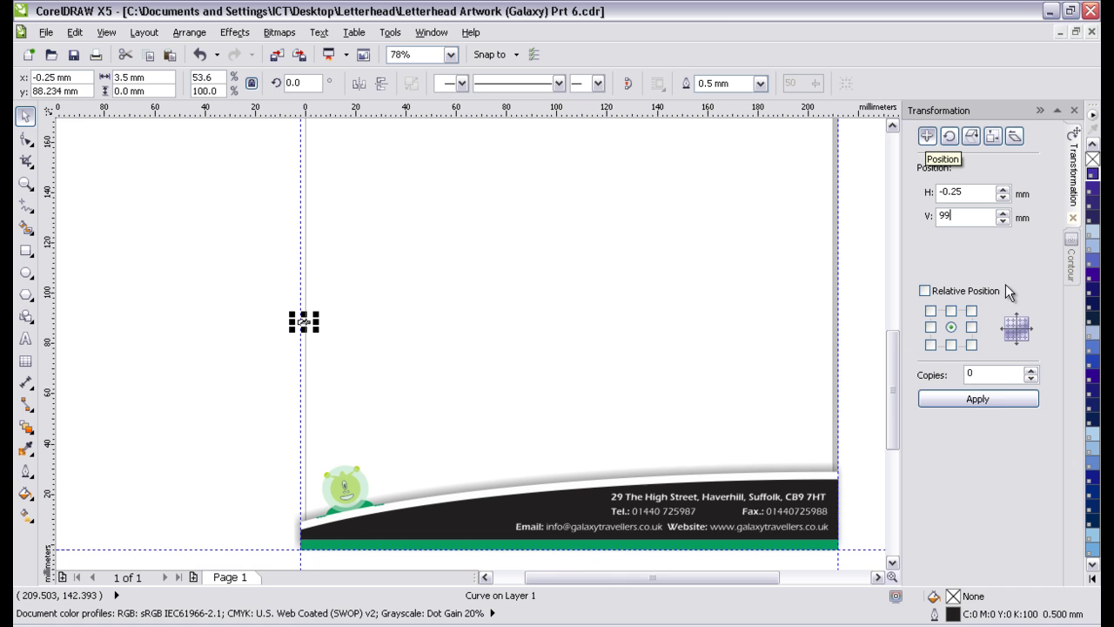
{"action": "left_click", "coordinate": [994, 398]}
{"action": "left_click", "coordinate": [144, 265]}
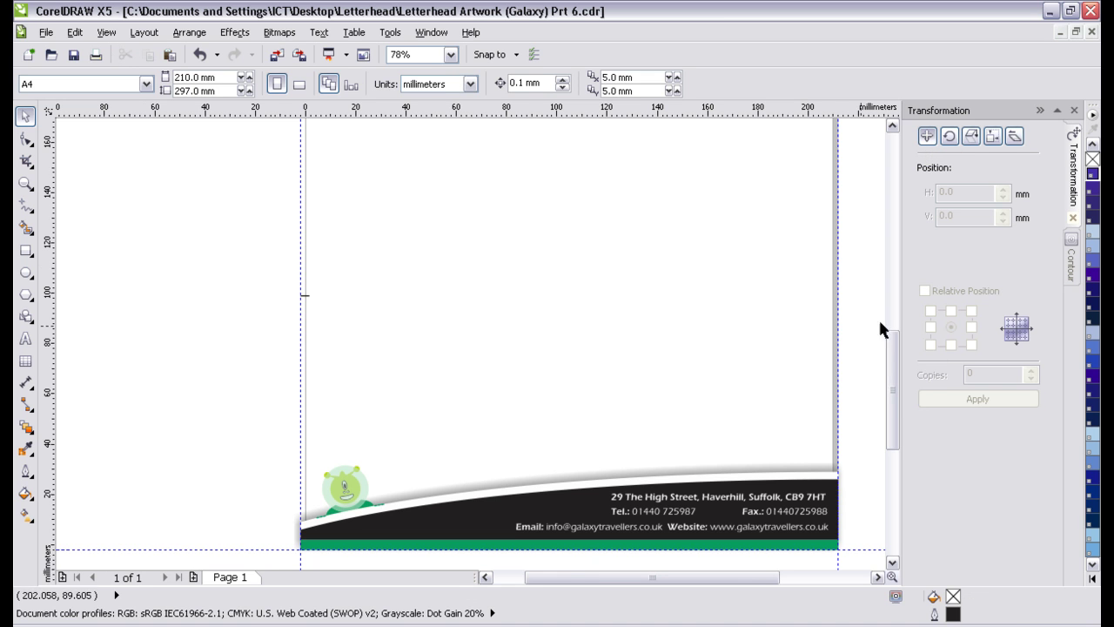
- Place one copy of the edge mark at 198 mm vertically
{"action": "left_click_drag", "start_coordinate": [241, 361], "coordinate": [453, 241]}
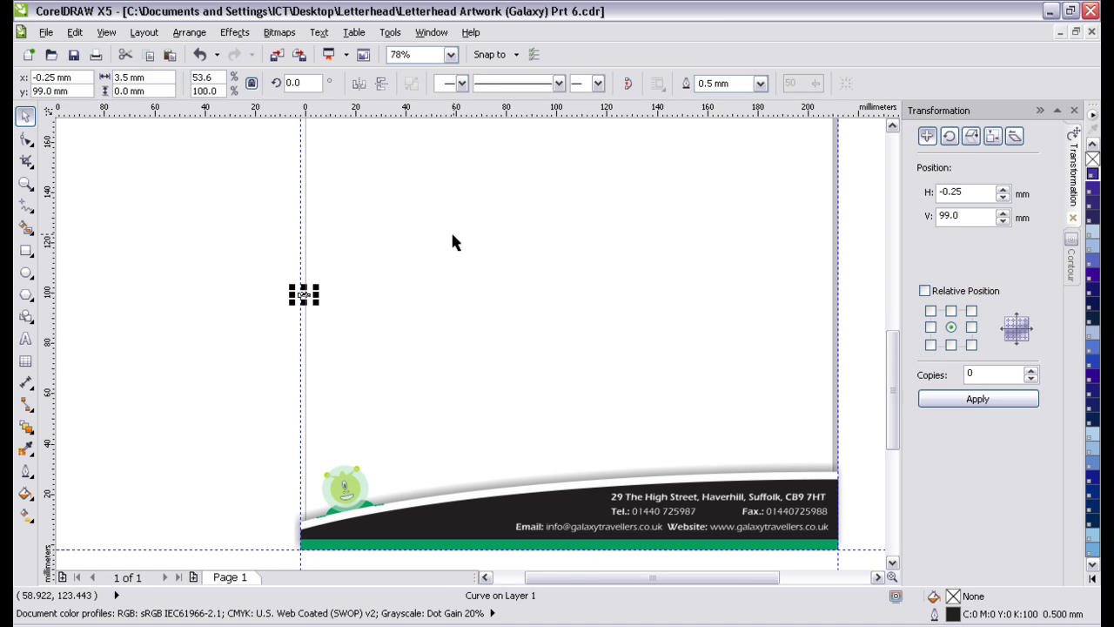
{"action": "double_click", "coordinate": [969, 214]}
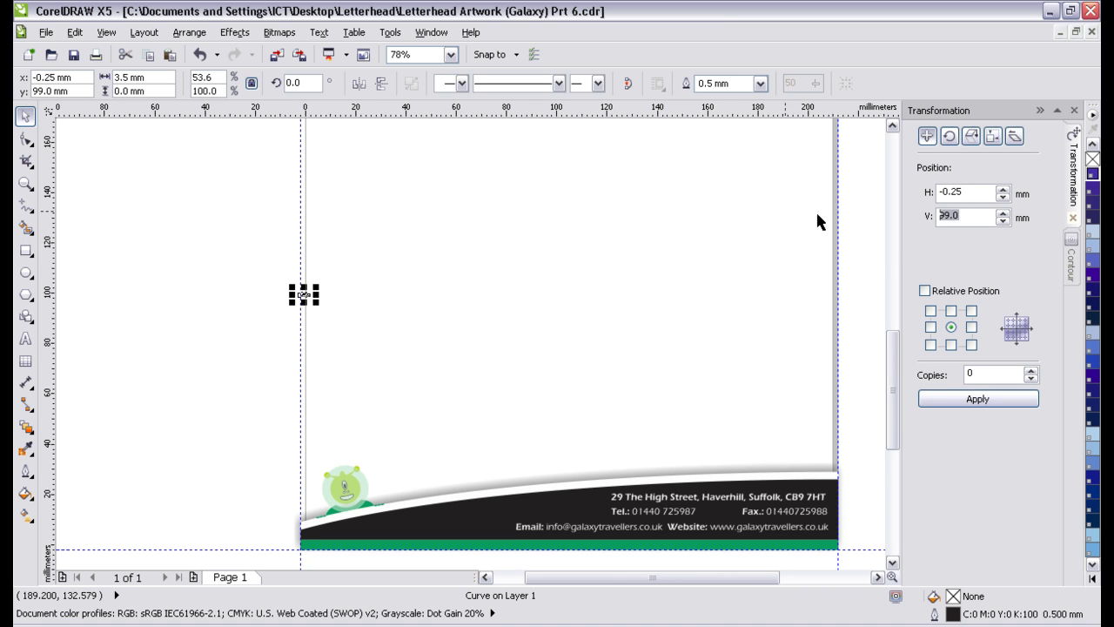
{"action": "left_click", "coordinate": [1033, 374]}
{"action": "left_click", "coordinate": [1032, 370]}
{"action": "type", "text": "198"}
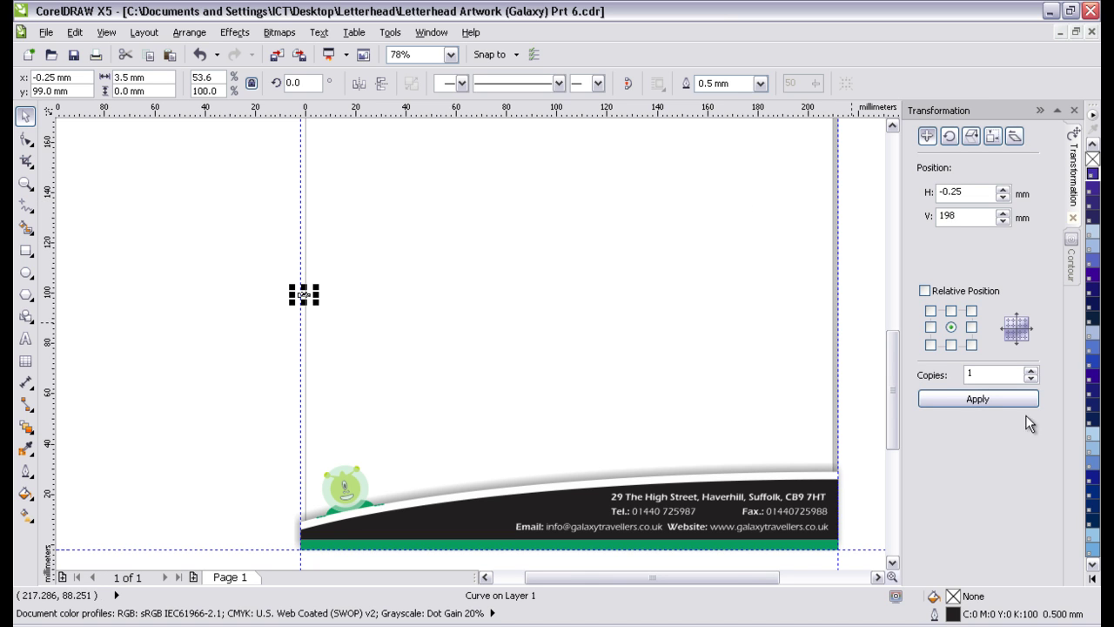
{"action": "left_click", "coordinate": [1009, 401]}
{"action": "type", "text": "8"}
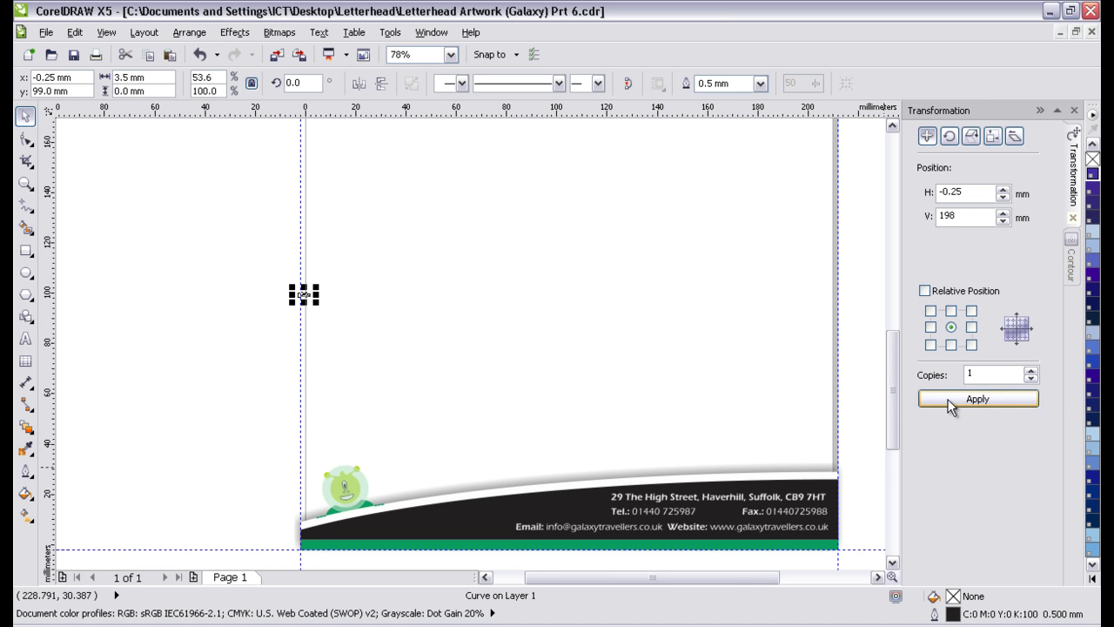
{"action": "left_click", "coordinate": [955, 401]}
- Zoom out to the full page and save the letterhead
{"action": "left_click", "coordinate": [25, 183]}
{"action": "right_click", "coordinate": [140, 205]}
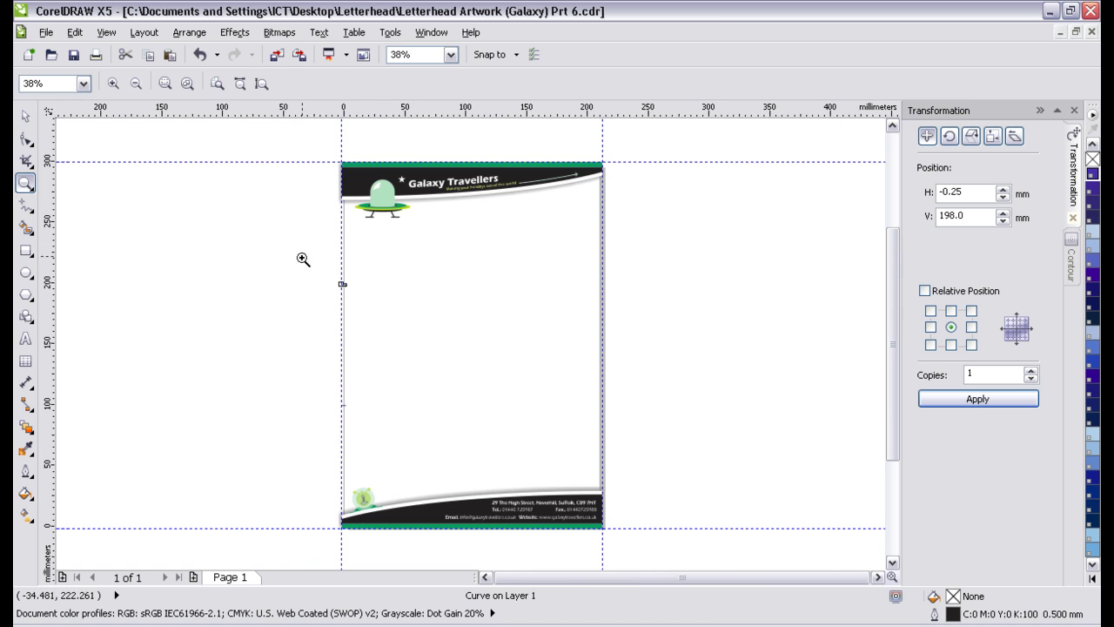
{"action": "left_click", "coordinate": [25, 116]}
{"action": "left_click", "coordinate": [275, 343]}
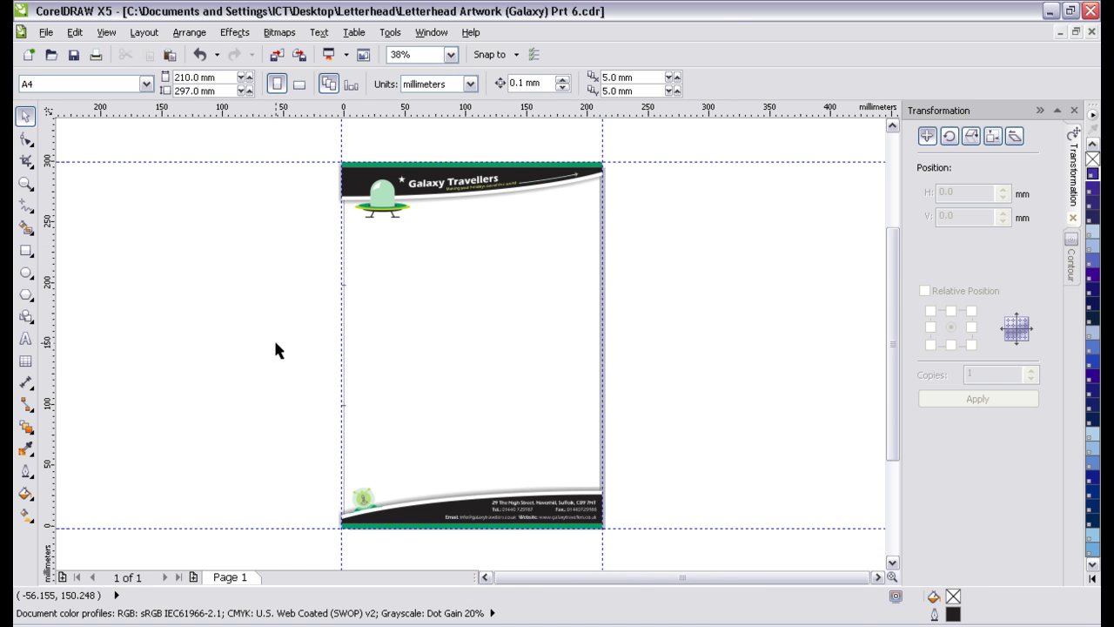
{"action": "left_click", "coordinate": [46, 32]}
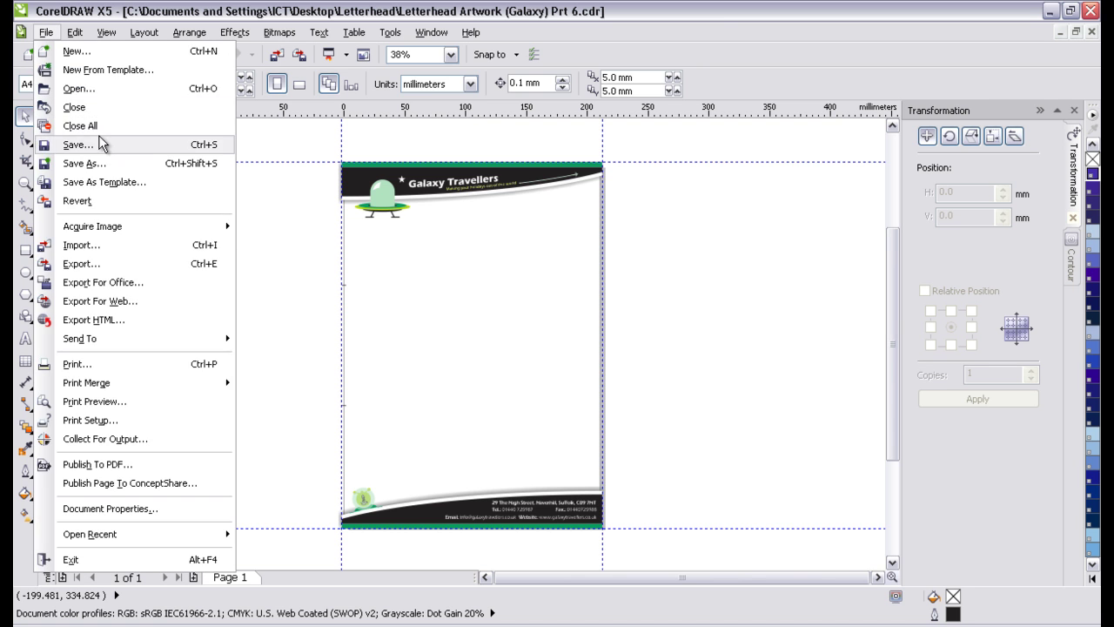
{"action": "left_click", "coordinate": [78, 142]}
{"action": "left_click", "coordinate": [24, 185]}
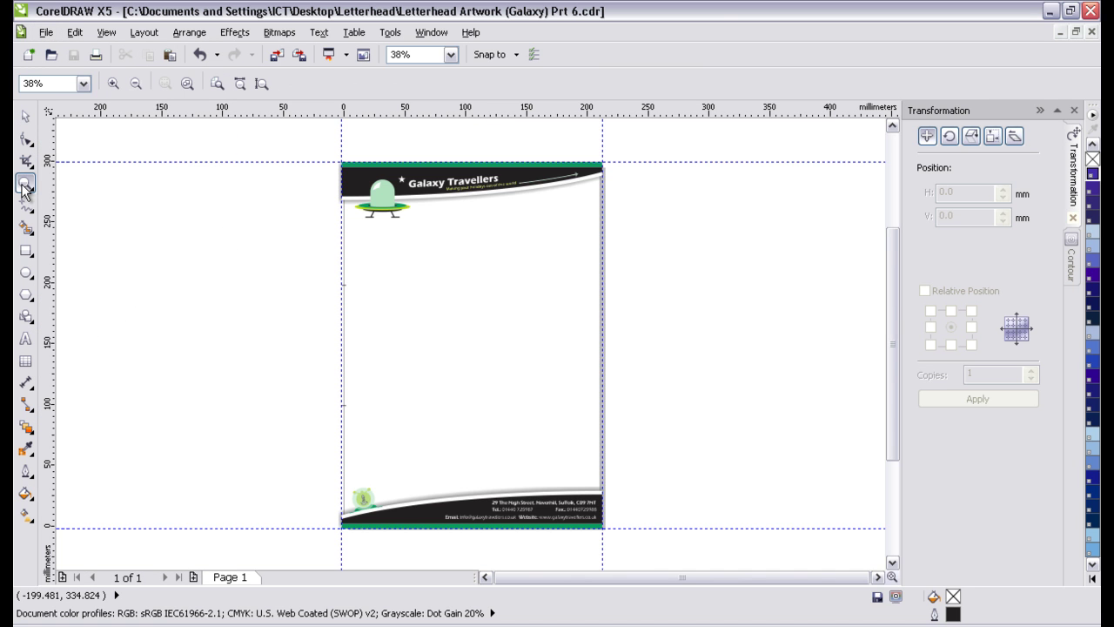
- Resize the header UFO group to 45 × 28 mm
{"action": "left_click_drag", "start_coordinate": [277, 303], "coordinate": [543, 157]}
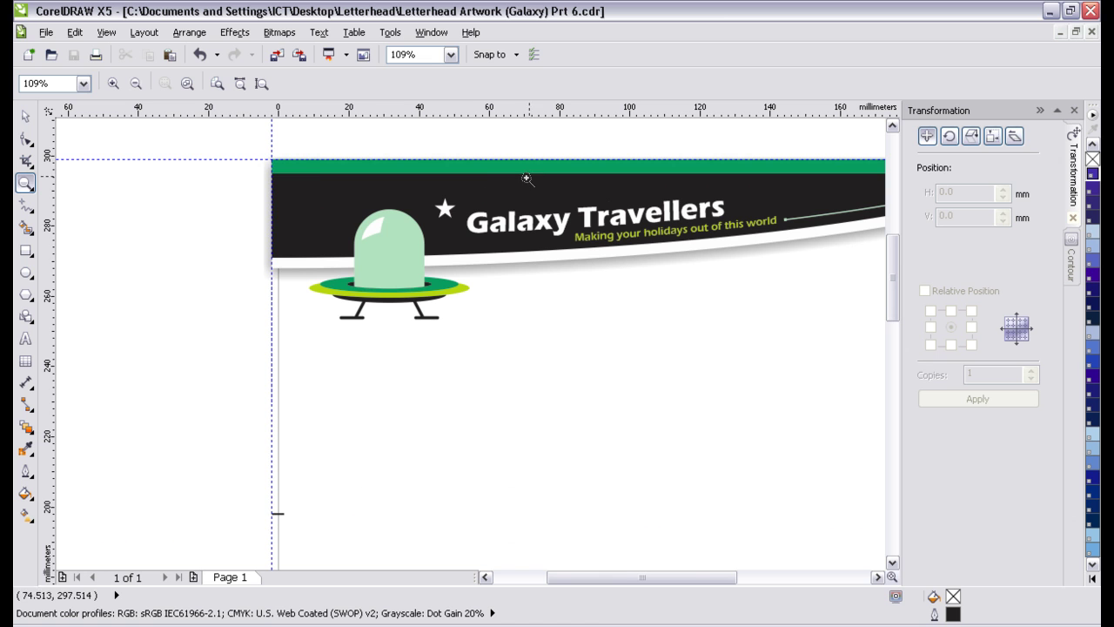
{"action": "left_click", "coordinate": [25, 115]}
{"action": "left_click", "coordinate": [388, 281]}
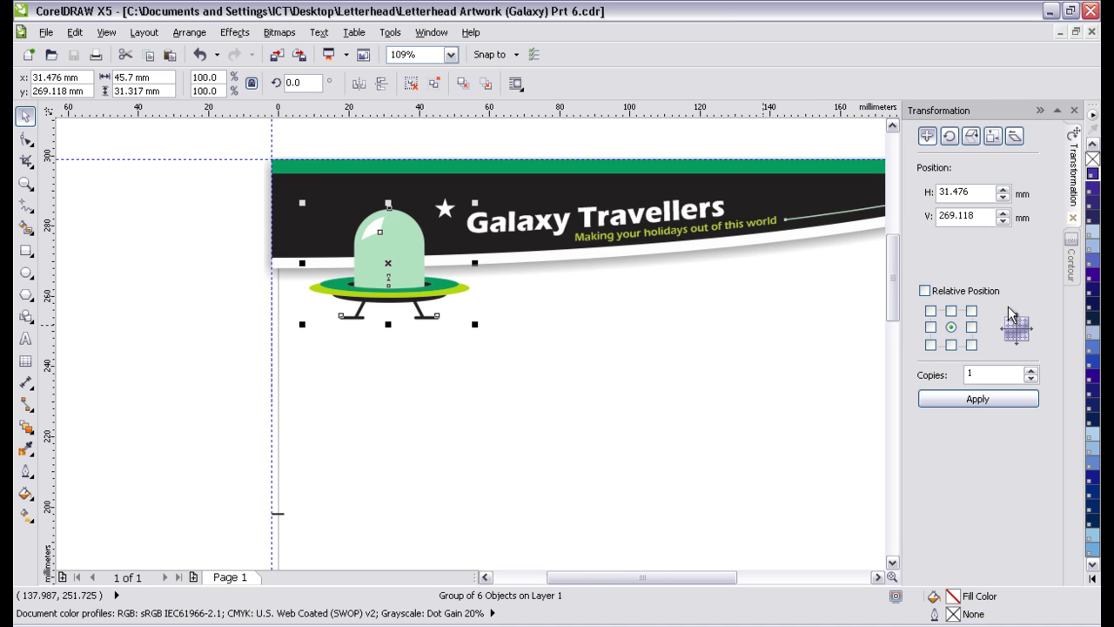
{"action": "left_click", "coordinate": [993, 135]}
{"action": "left_click_drag", "start_coordinate": [960, 192], "coordinate": [912, 189]}
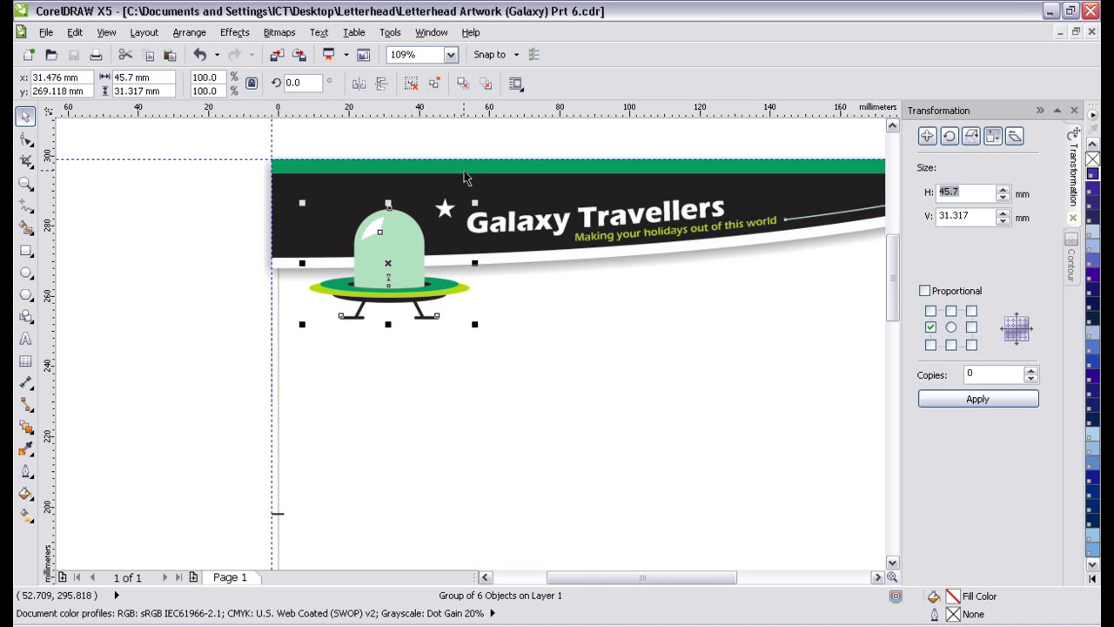
{"action": "type", "text": "45"}
{"action": "key", "text": "Tab"}
{"action": "type", "text": "2"}
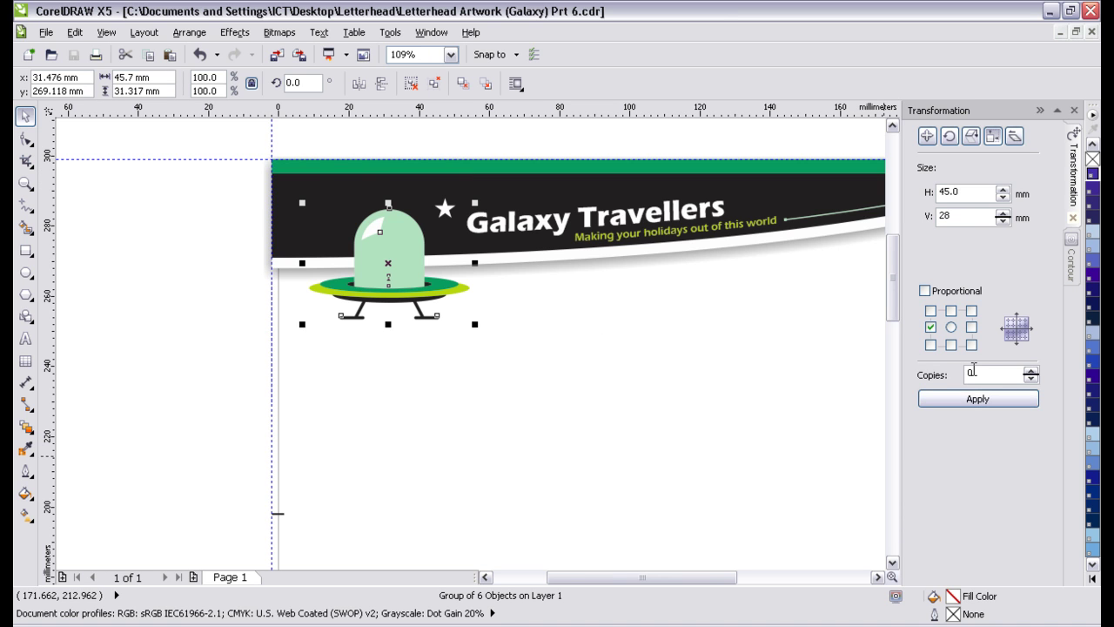
{"action": "left_click", "coordinate": [967, 401]}
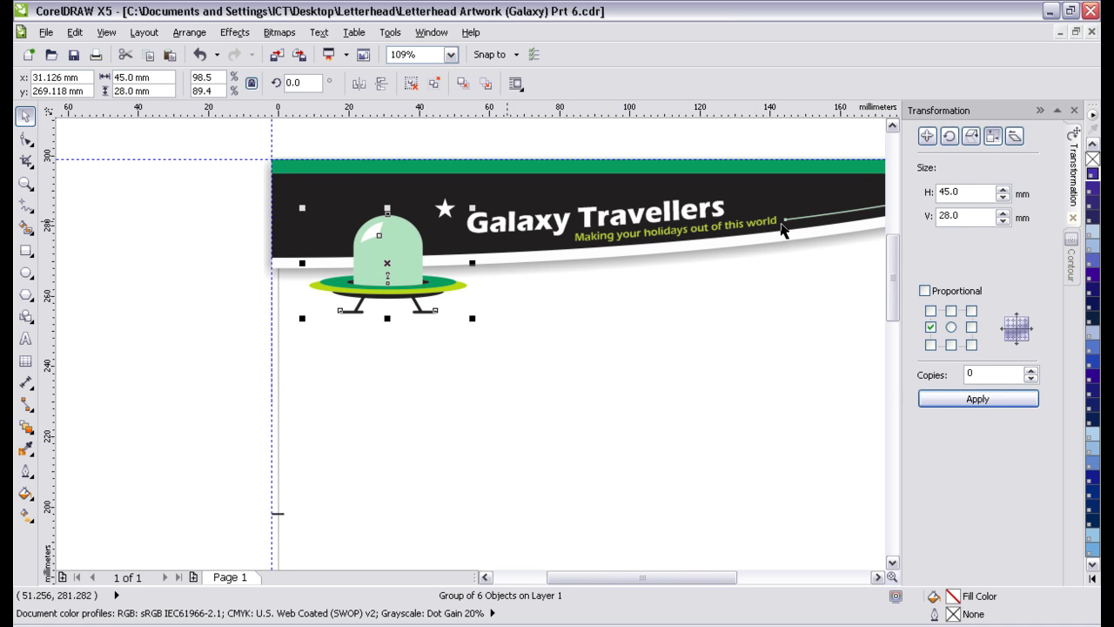
- Position the UFO at 6 mm horizontally using the middle-left anchor
{"action": "left_click", "coordinate": [927, 135]}
{"action": "left_click", "coordinate": [931, 326]}
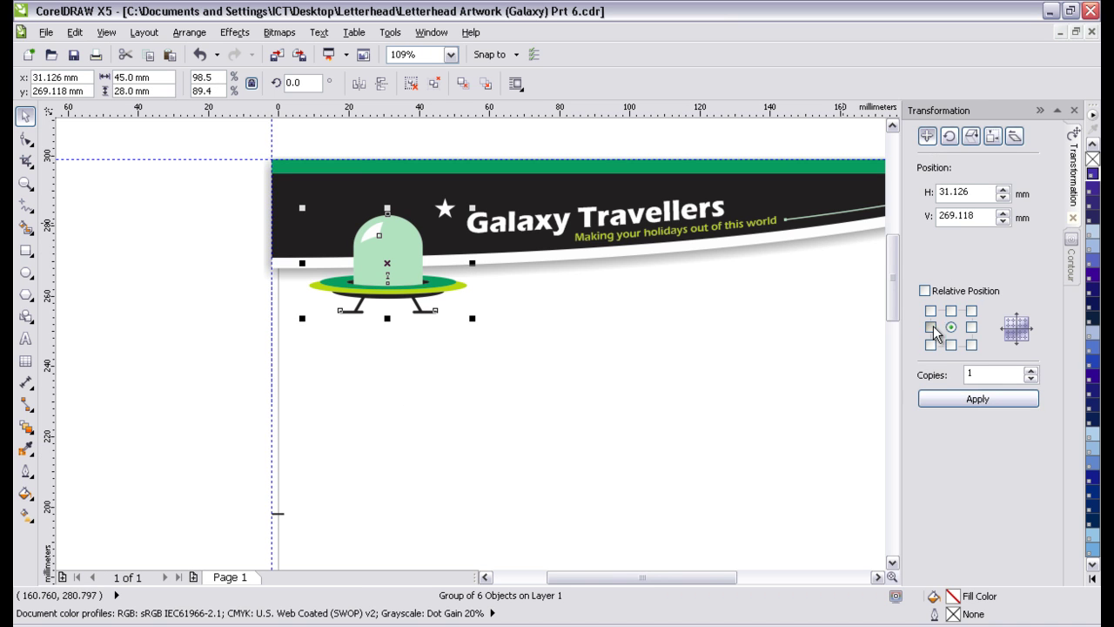
{"action": "double_click", "coordinate": [977, 193]}
{"action": "type", "text": "6"}
{"action": "key", "text": "Return"}
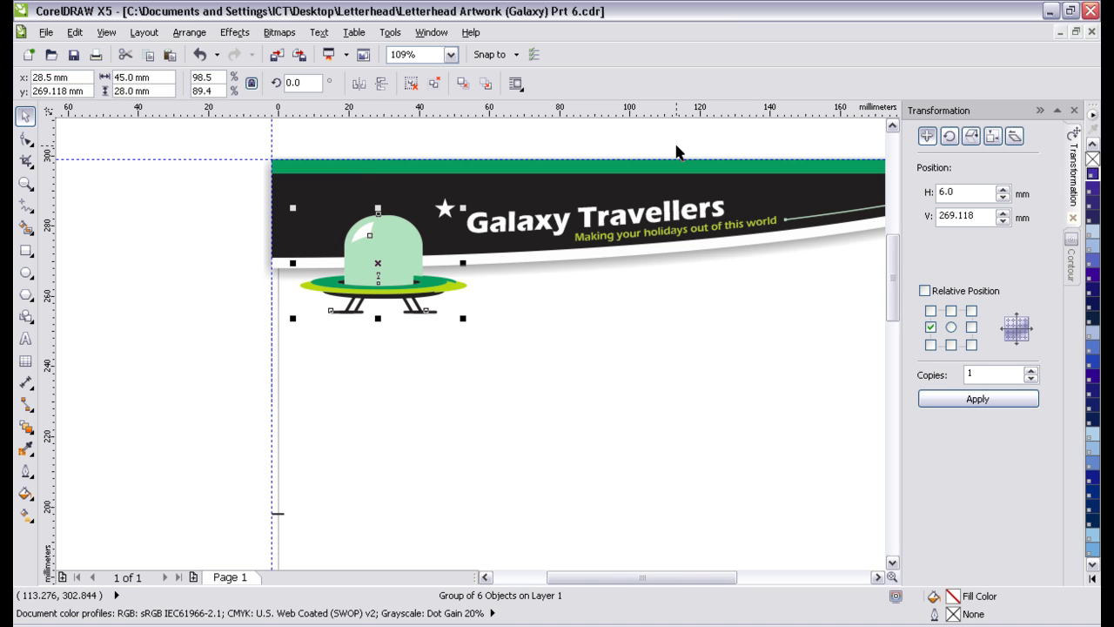
{"action": "key", "text": "ctrl+z"}
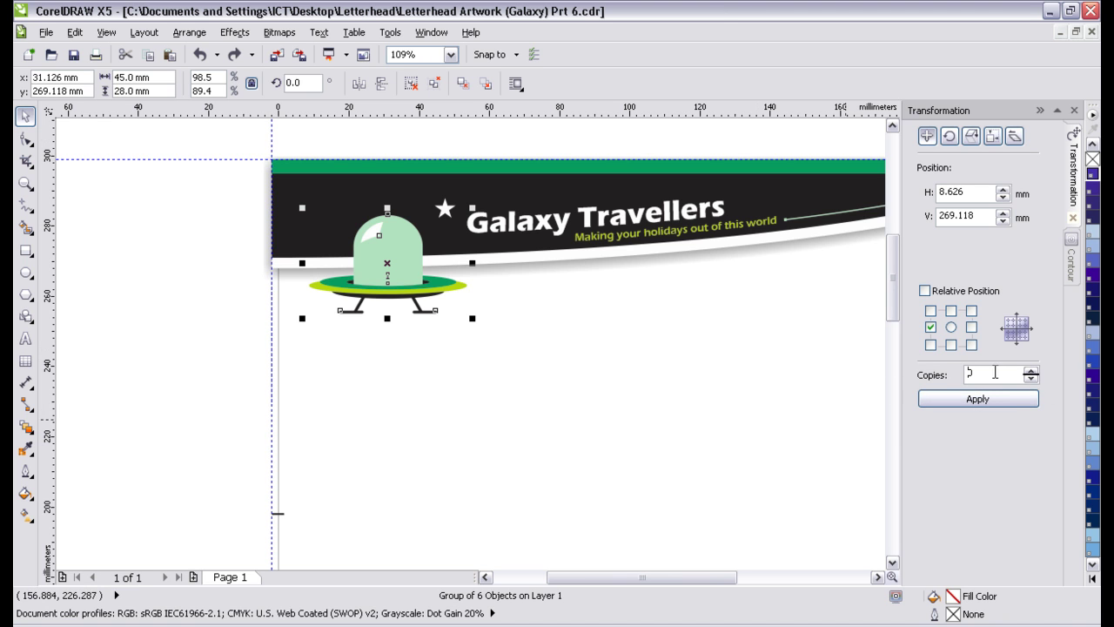
{"action": "double_click", "coordinate": [962, 191]}
{"action": "type", "text": "6"}
{"action": "key", "text": "Return"}
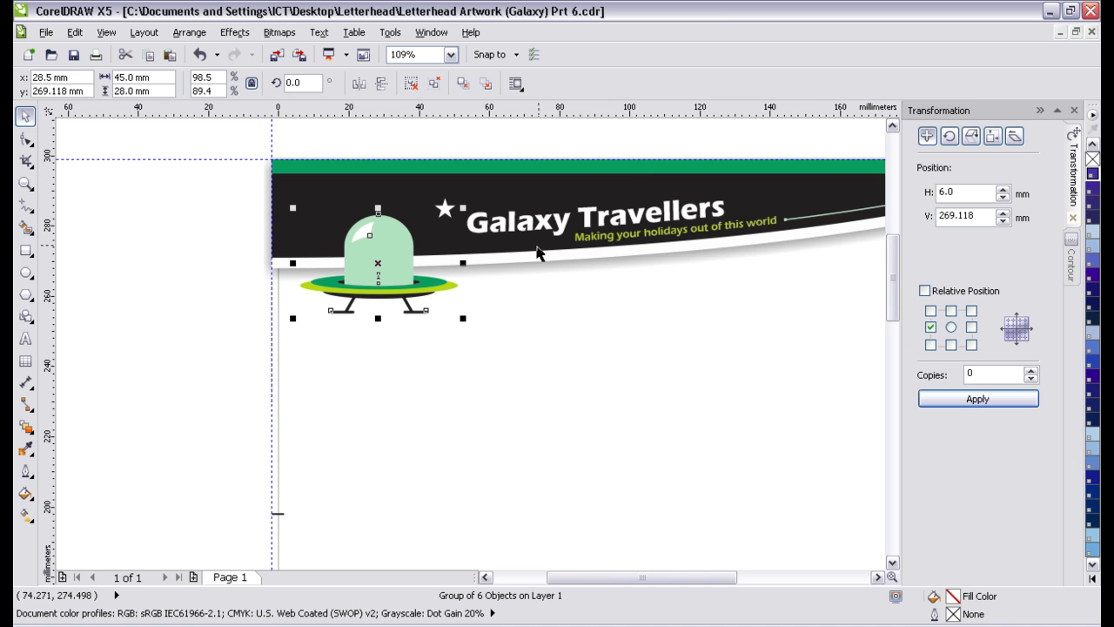
- Set the UFO's vertical position to 277 mm
{"action": "key", "text": "Up"}
{"action": "key", "text": "Up"}
{"action": "key", "text": "Up"}
{"action": "key", "text": "Up"}
{"action": "key", "text": "Up"}
{"action": "key", "text": "Up"}
{"action": "key", "text": "Up"}
{"action": "key", "text": "Up"}
{"action": "key", "text": "Up"}
{"action": "key", "text": "Up"}
{"action": "key", "text": "Up"}
{"action": "key", "text": "Up"}
{"action": "key", "text": "Up"}
{"action": "key", "text": "Up"}
{"action": "key", "text": "Up"}
{"action": "key", "text": "Up"}
{"action": "key", "text": "Up"}
{"action": "key", "text": "Up"}
{"action": "key", "text": "Up"}
{"action": "key", "text": "Up"}
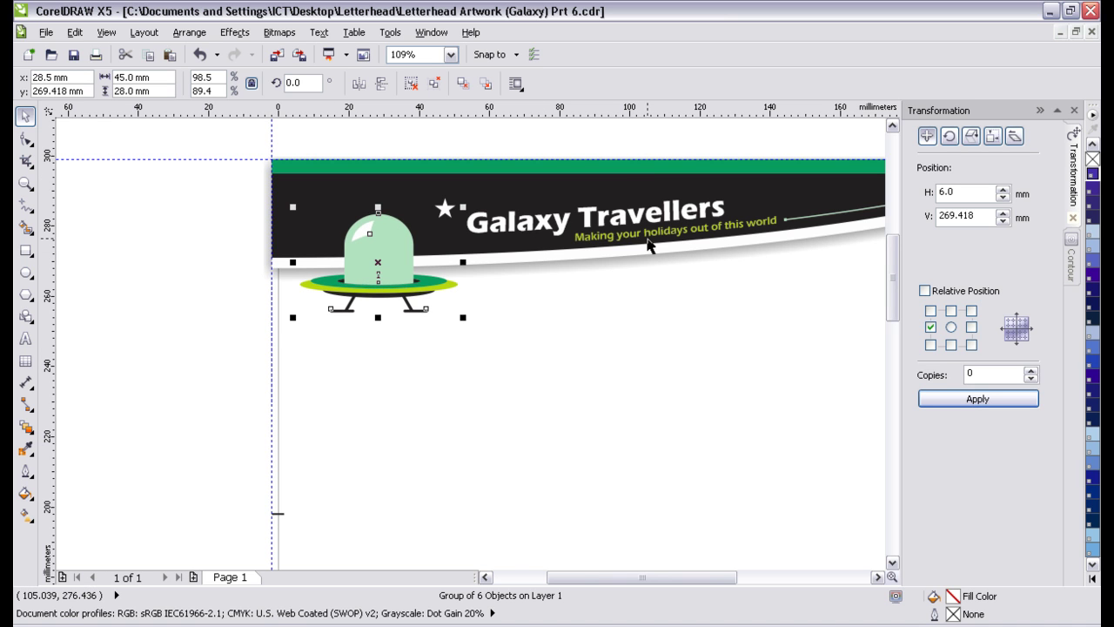
{"action": "key", "text": "Up"}
{"action": "key", "text": "Up"}
{"action": "key", "text": "Up"}
{"action": "key", "text": "Up"}
{"action": "key", "text": "Up"}
{"action": "key", "text": "Up"}
{"action": "key", "text": "Up"}
{"action": "key", "text": "Up"}
{"action": "key", "text": "Up"}
{"action": "key", "text": "Up"}
{"action": "key", "text": "Up"}
{"action": "key", "text": "Up"}
{"action": "key", "text": "Up"}
{"action": "key", "text": "Up"}
{"action": "key", "text": "Up"}
{"action": "key", "text": "Up"}
{"action": "key", "text": "Up"}
{"action": "key", "text": "Up"}
{"action": "key", "text": "Up"}
{"action": "key", "text": "Up"}
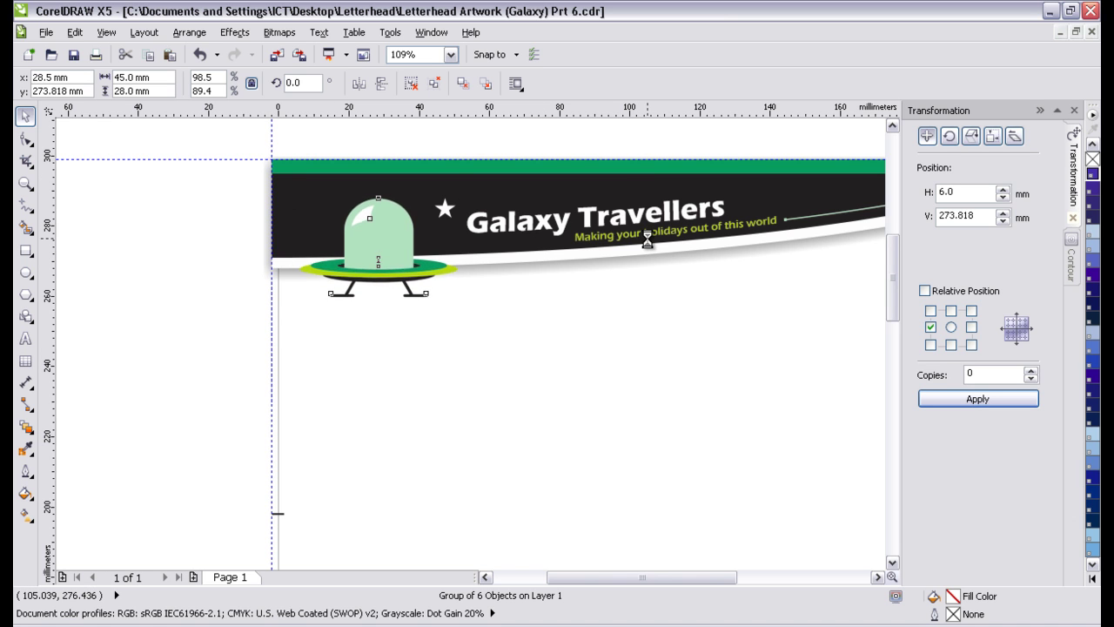
{"action": "key", "text": "Up"}
{"action": "key", "text": "Up"}
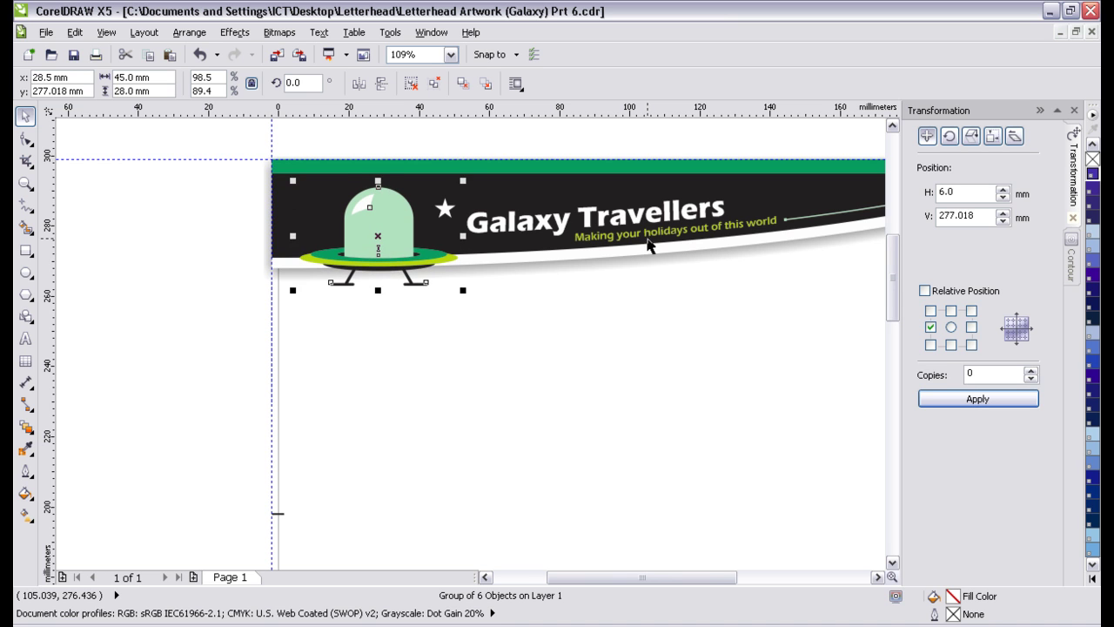
{"action": "key", "text": "Up"}
{"action": "key", "text": "Up"}
{"action": "key", "text": "Up"}
{"action": "key", "text": "Up"}
{"action": "key", "text": "Up"}
{"action": "key", "text": "Up"}
{"action": "key", "text": "Up"}
{"action": "key", "text": "Up"}
{"action": "key", "text": "Up"}
{"action": "key", "text": "Up"}
{"action": "key", "text": "Up"}
{"action": "key", "text": "Up"}
{"action": "key", "text": "Up"}
{"action": "key", "text": "Up"}
{"action": "key", "text": "Up"}
{"action": "key", "text": "Up"}
{"action": "key", "text": "Up"}
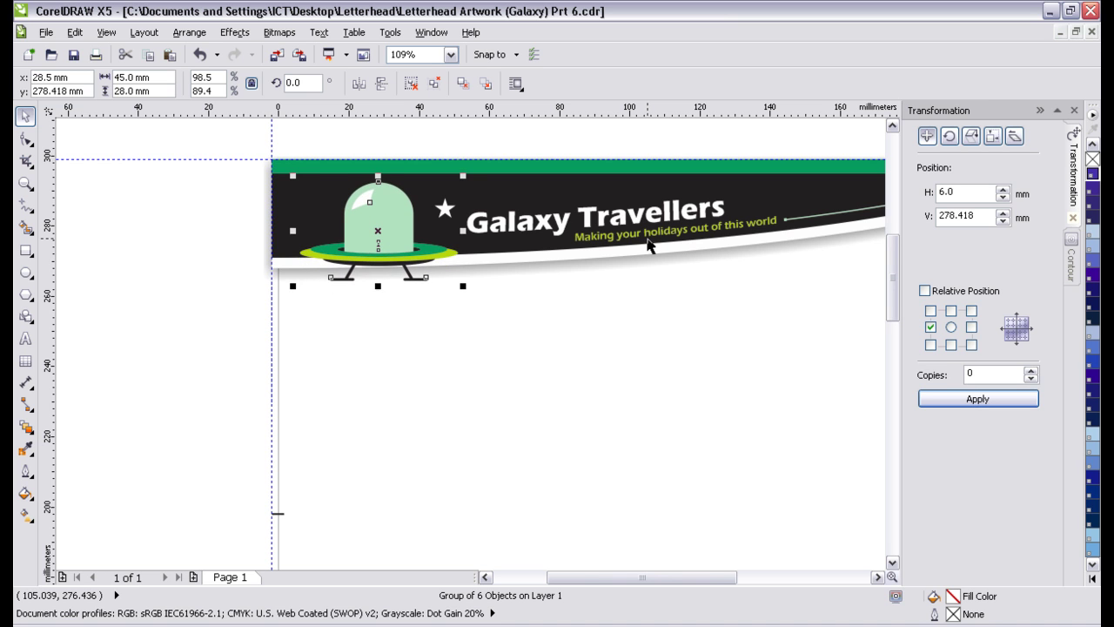
{"action": "key", "text": "Down"}
{"action": "key", "text": "Down"}
{"action": "key", "text": "Down"}
{"action": "key", "text": "Down"}
{"action": "key", "text": "Down"}
{"action": "key", "text": "Down"}
{"action": "key", "text": "Down"}
{"action": "key", "text": "Down"}
{"action": "key", "text": "Down"}
{"action": "key", "text": "Down"}
{"action": "key", "text": "Down"}
{"action": "key", "text": "Down"}
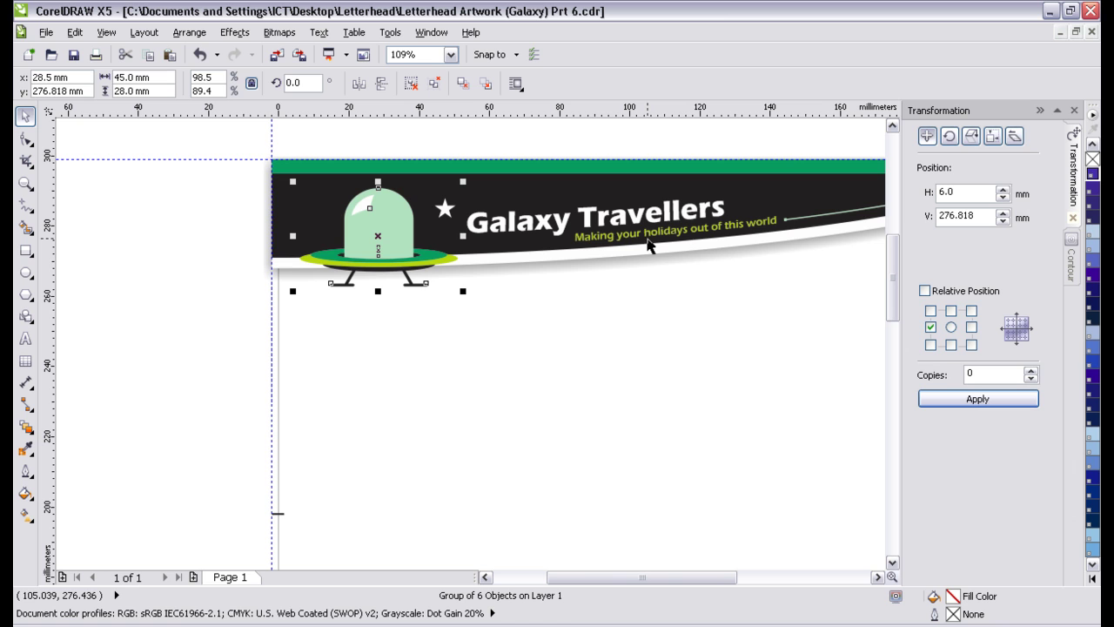
{"action": "key", "text": "Down"}
{"action": "key", "text": "Down"}
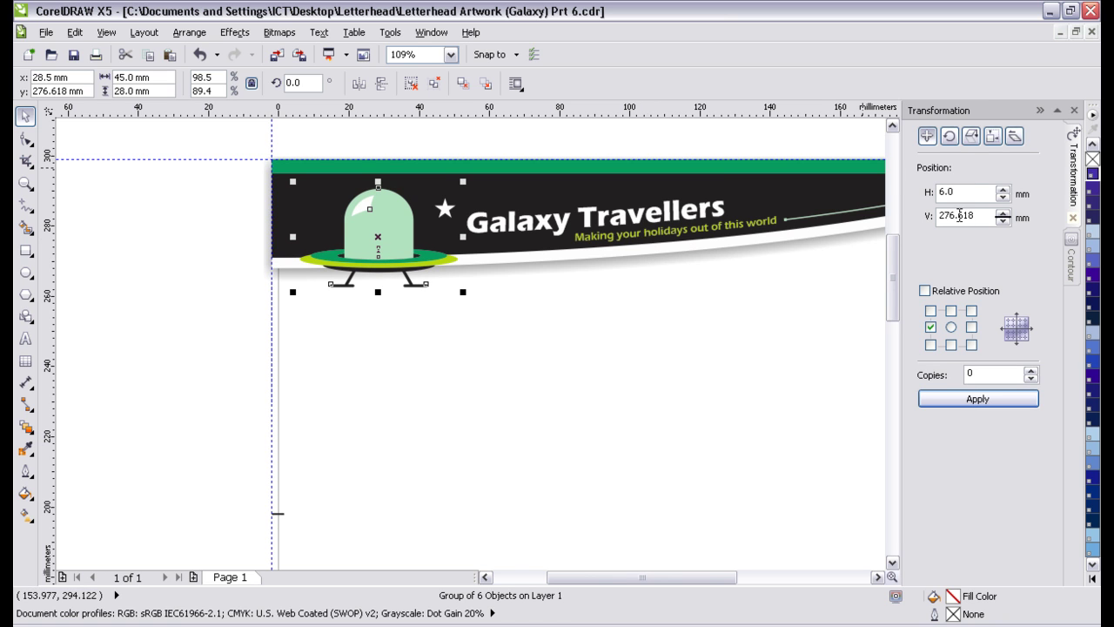
{"action": "left_click_drag", "start_coordinate": [949, 215], "coordinate": [974, 215]}
{"action": "type", "text": "77"}
{"action": "key", "text": "Return"}
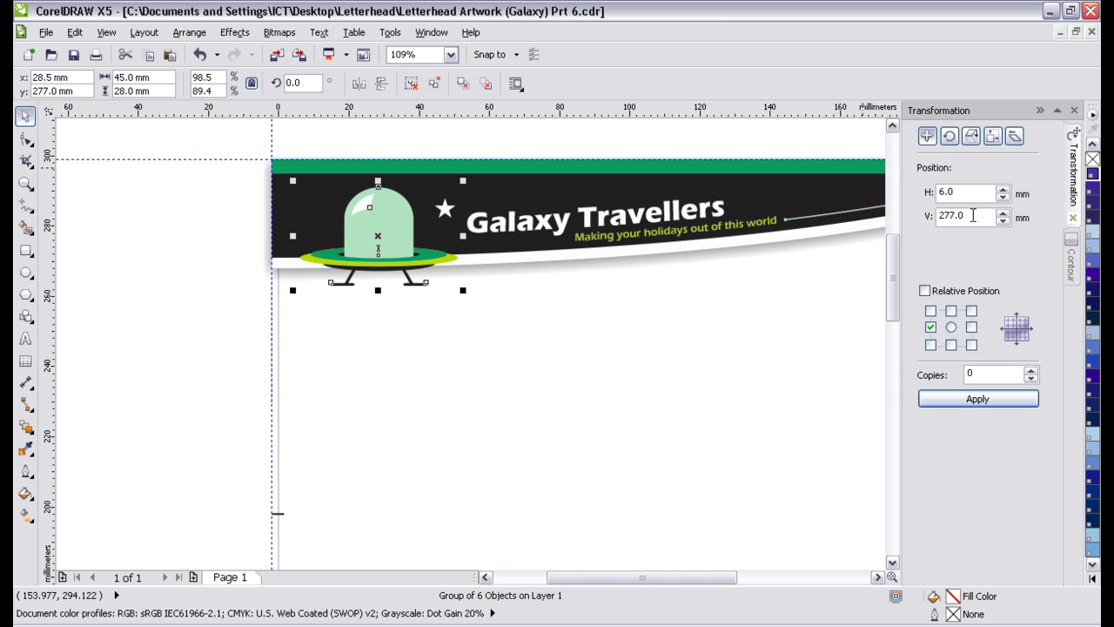
{"action": "left_click", "coordinate": [564, 449]}
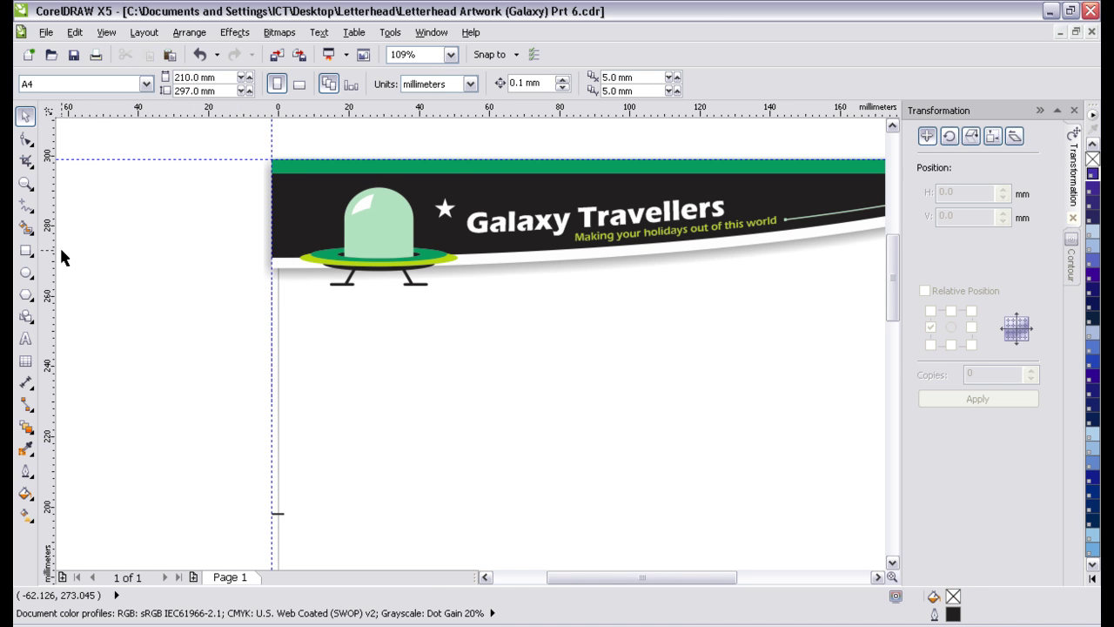
{"action": "left_click", "coordinate": [25, 183]}
{"action": "key", "text": "shift+F4"}
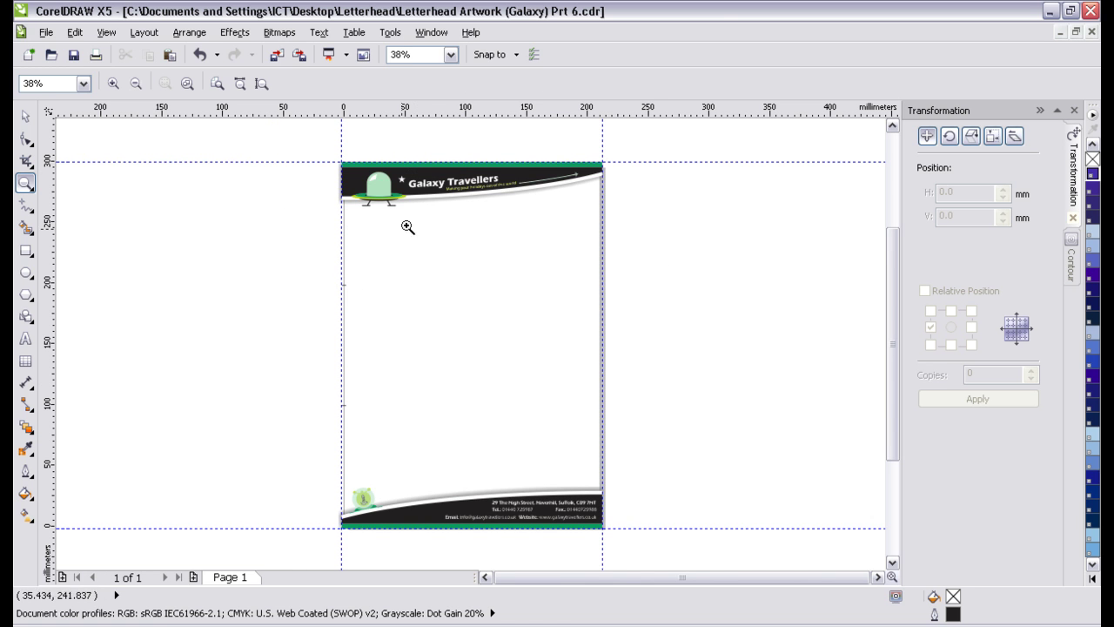
{"action": "left_click_drag", "start_coordinate": [309, 549], "coordinate": [427, 455]}
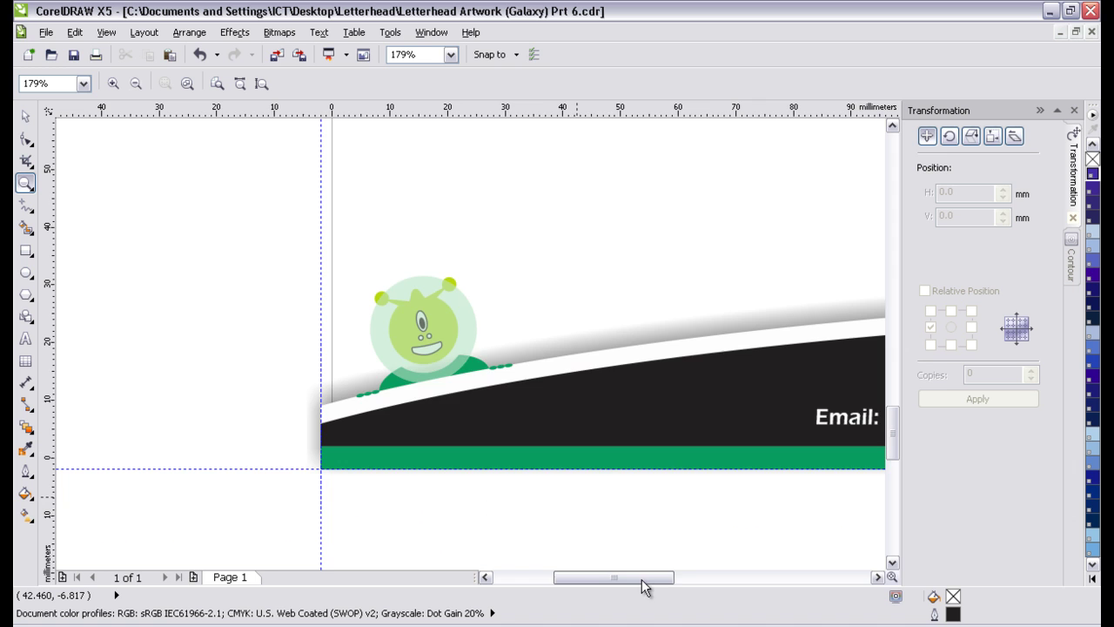
{"action": "left_click_drag", "start_coordinate": [641, 577], "coordinate": [751, 577]}
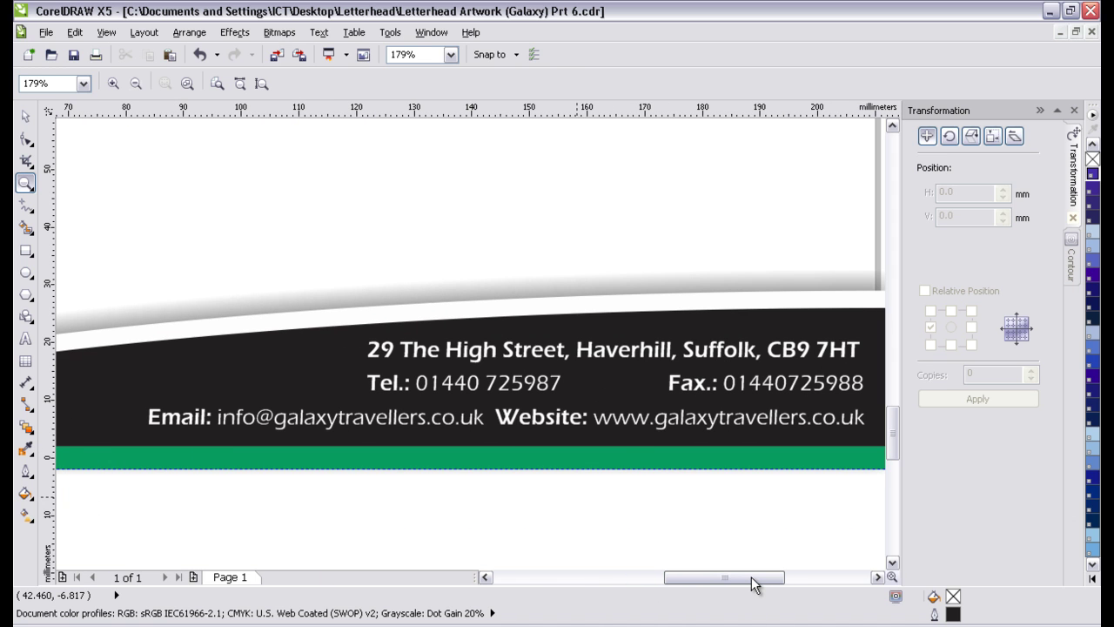
{"action": "left_click_drag", "start_coordinate": [751, 576], "coordinate": [761, 576]}
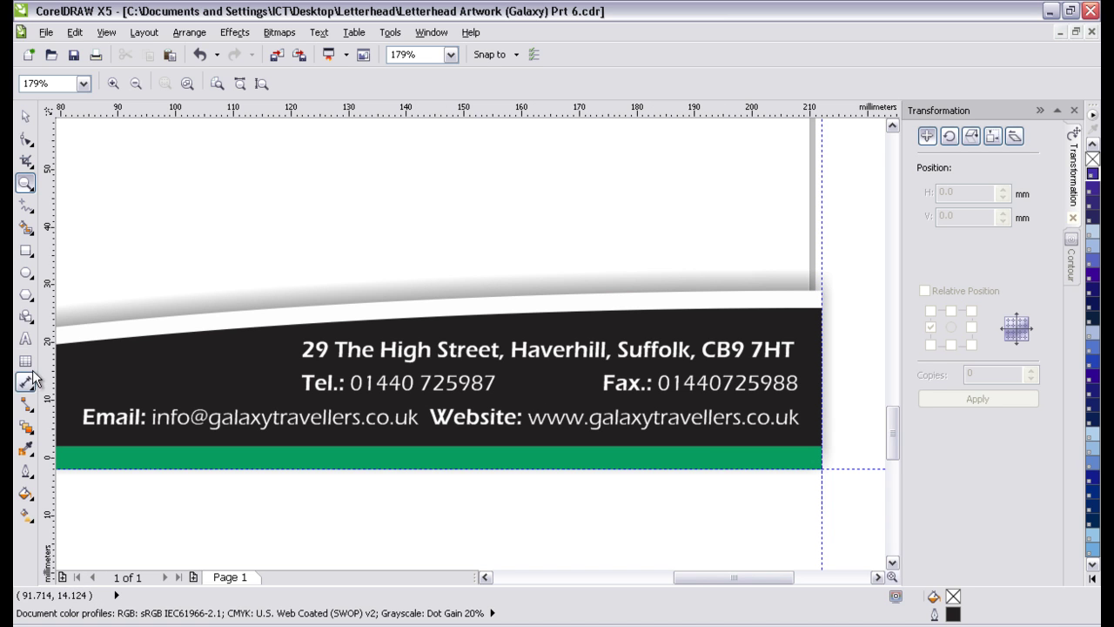
{"action": "left_click", "coordinate": [31, 341]}
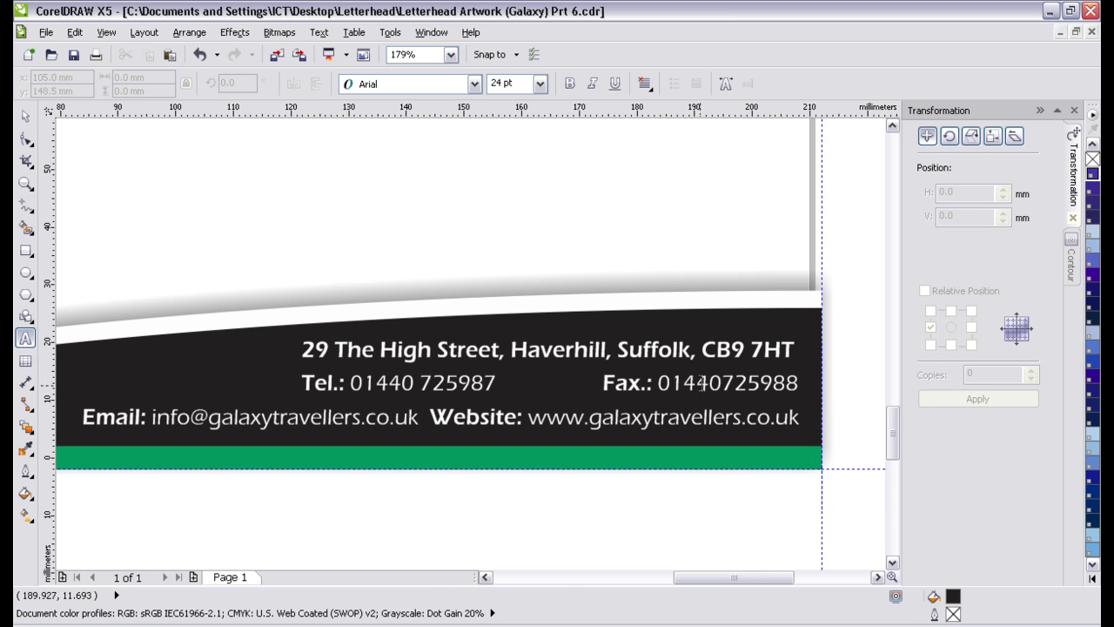
{"action": "left_click", "coordinate": [719, 381]}
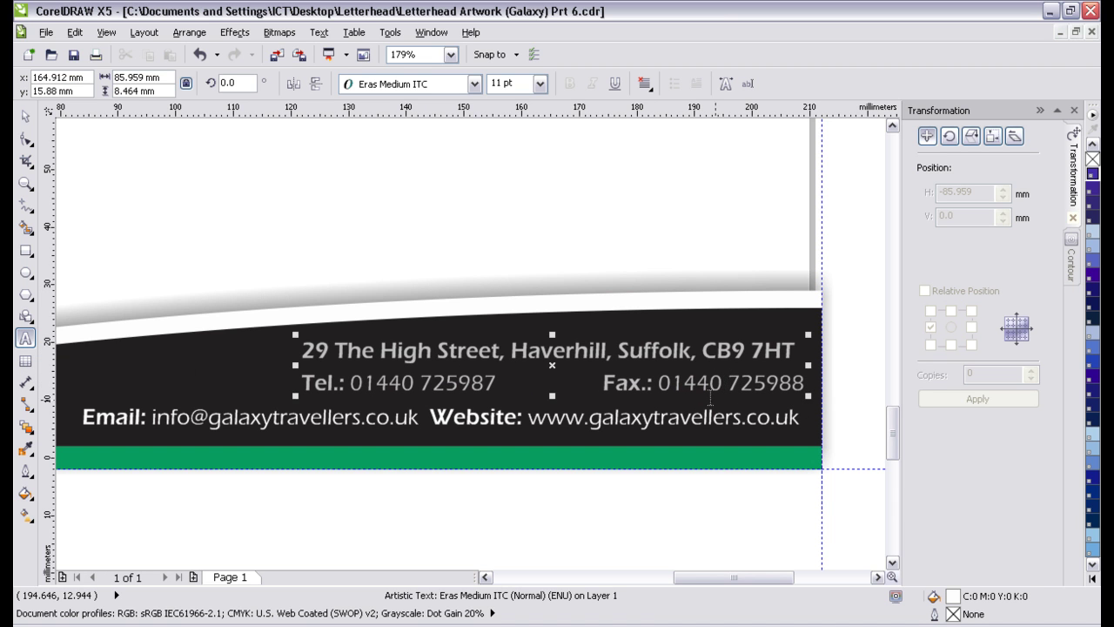
{"action": "left_click", "coordinate": [599, 377]}
{"action": "key", "text": "BackSpace"}
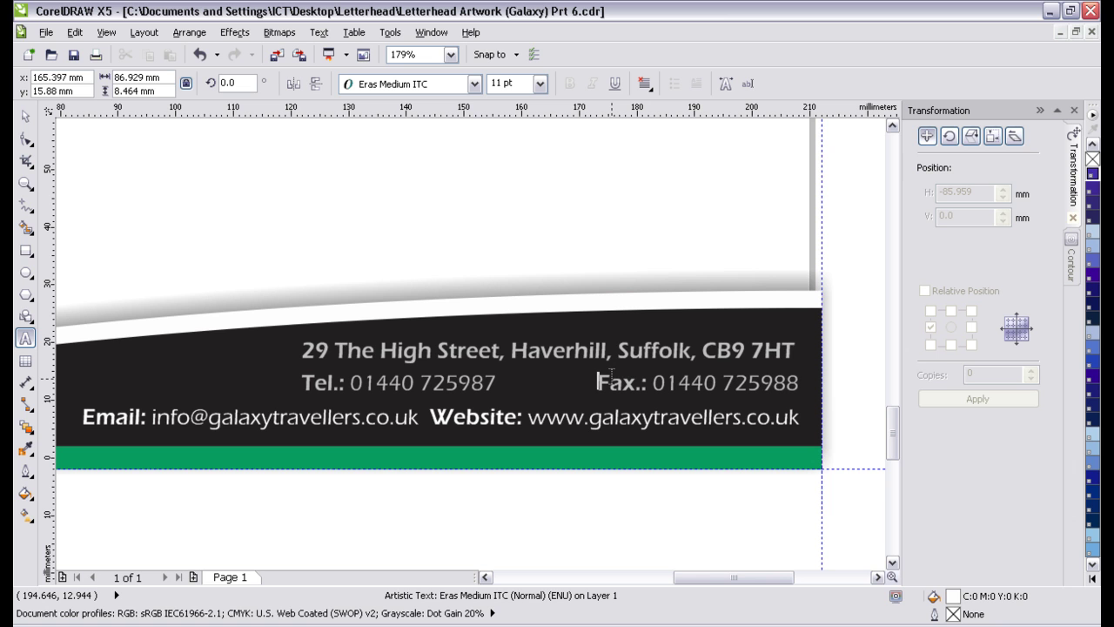
{"action": "key", "text": "BackSpace"}
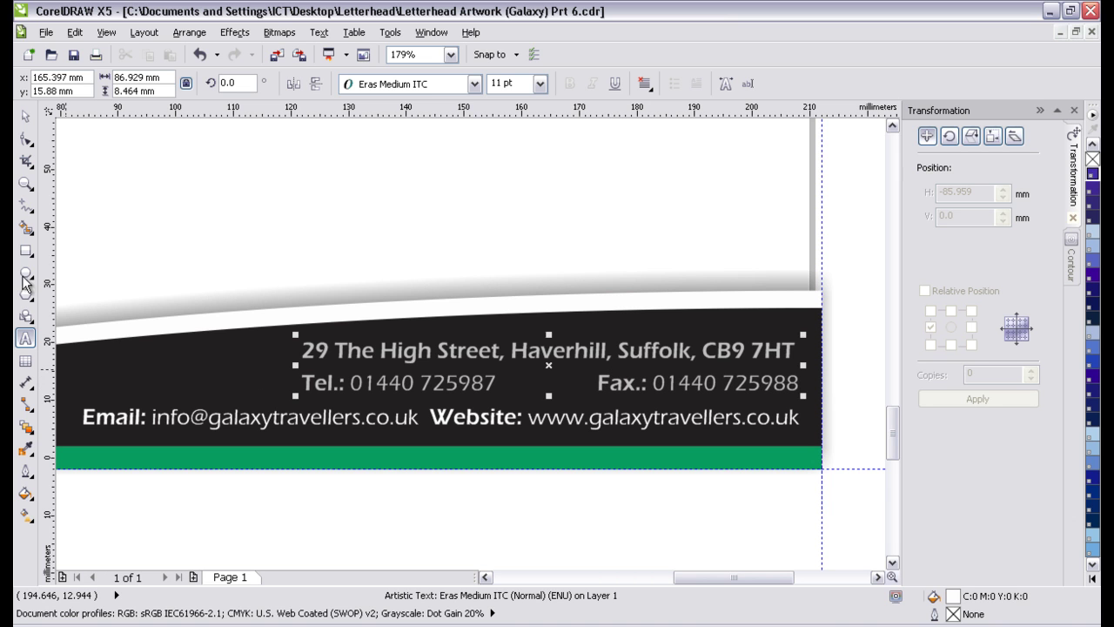
{"action": "left_click", "coordinate": [23, 118]}
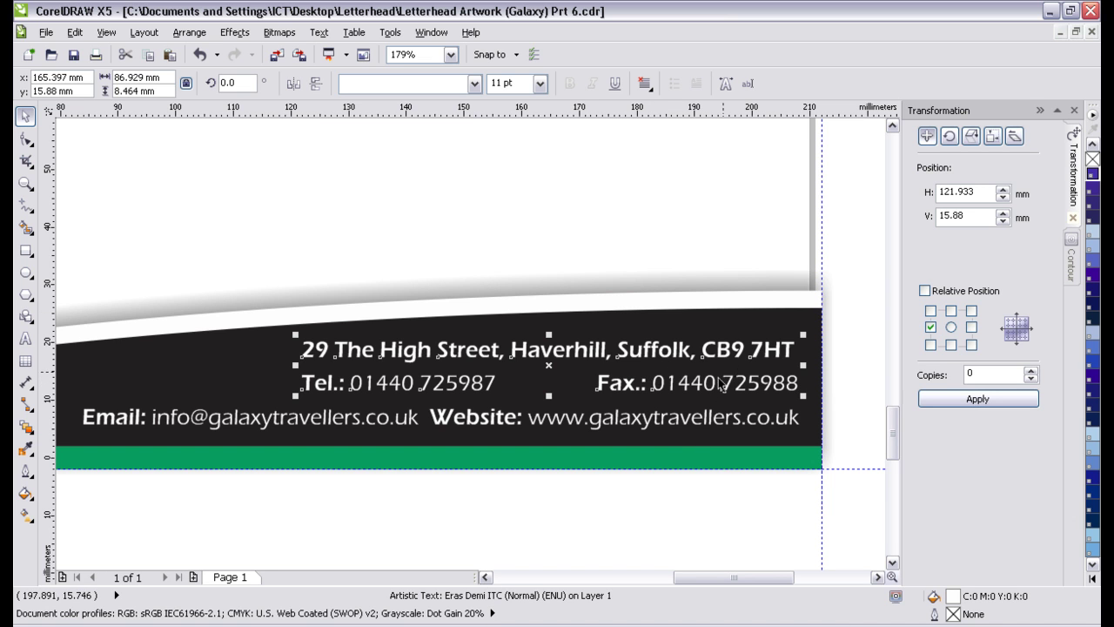
{"action": "left_click_drag", "start_coordinate": [487, 579], "coordinate": [487, 577]}
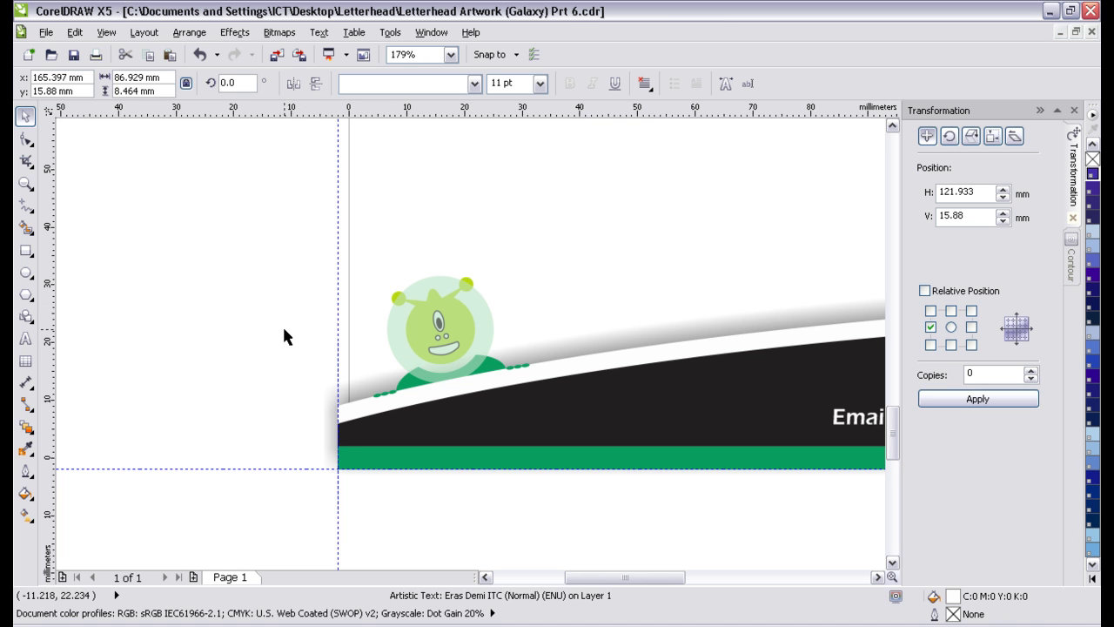
- Move the alien mascot above the footer banner and add a horizontal guide across its base
{"action": "left_click", "coordinate": [438, 333]}
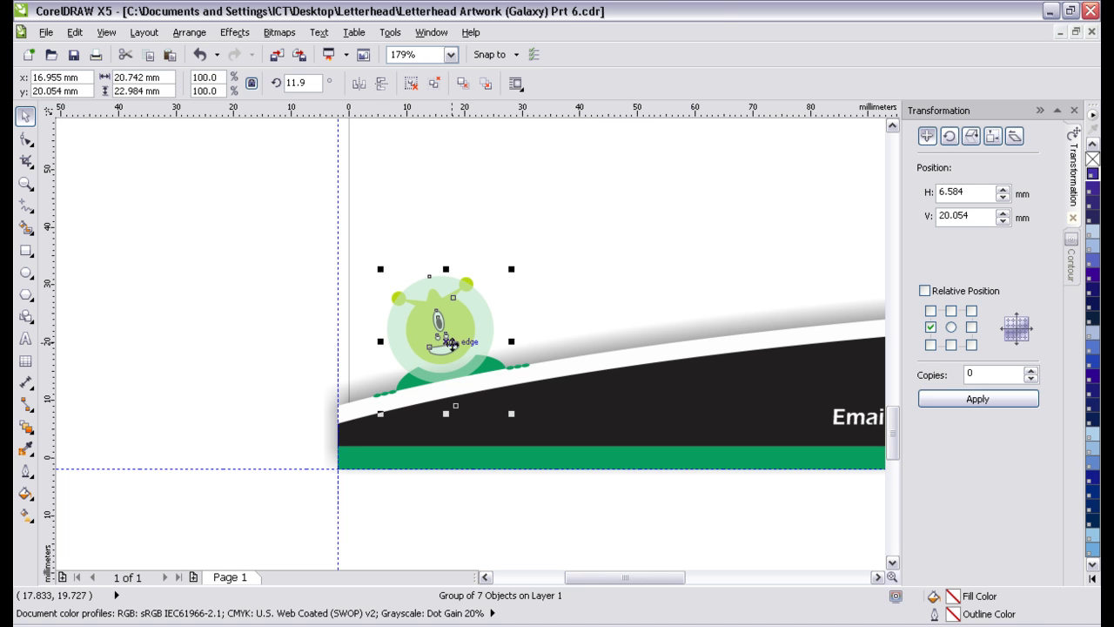
{"action": "left_click_drag", "start_coordinate": [445, 344], "coordinate": [460, 192]}
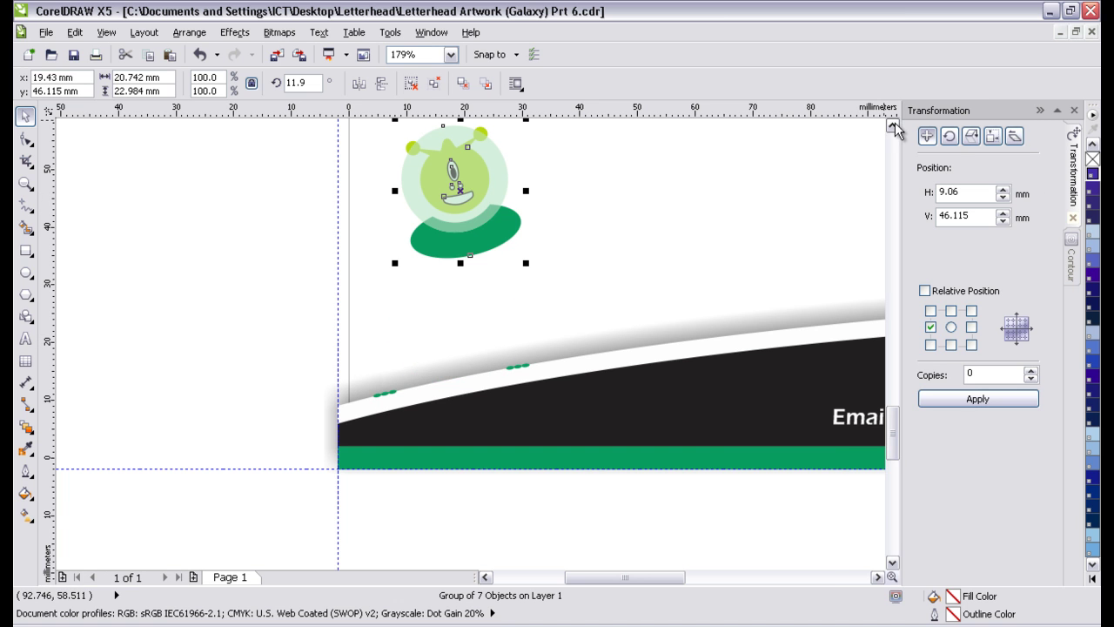
{"action": "scroll", "coordinate": [881, 126], "scroll_direction": "up", "scroll_amount": 2}
{"action": "left_click_drag", "start_coordinate": [594, 113], "coordinate": [596, 319]}
- Rotate the alien group back to upright, about 359.3°
{"action": "left_click", "coordinate": [472, 275]}
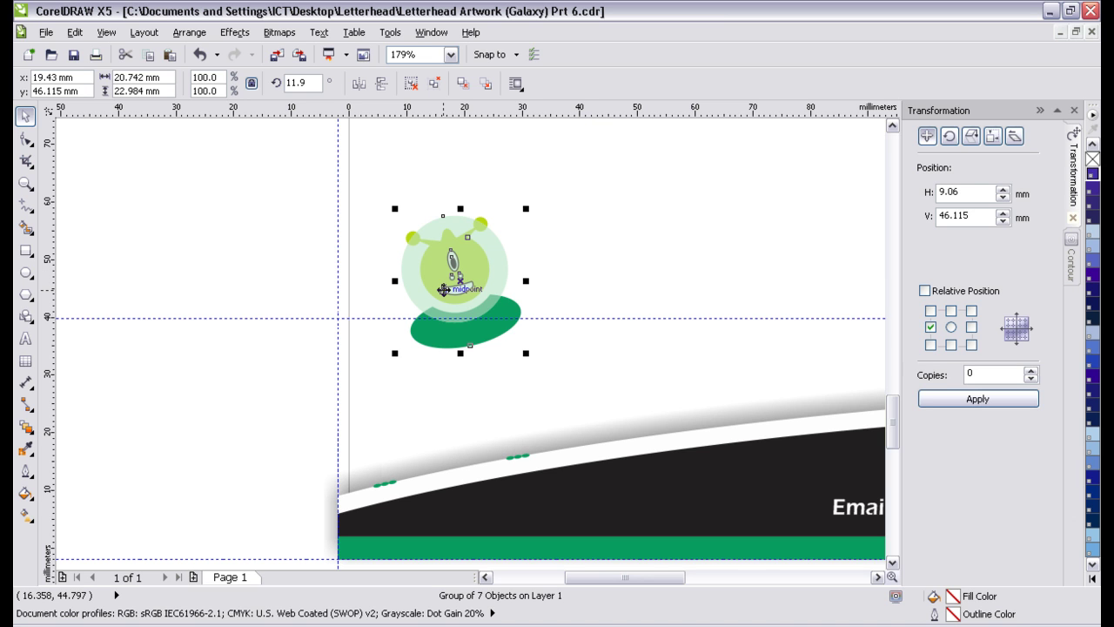
{"action": "left_click", "coordinate": [483, 255]}
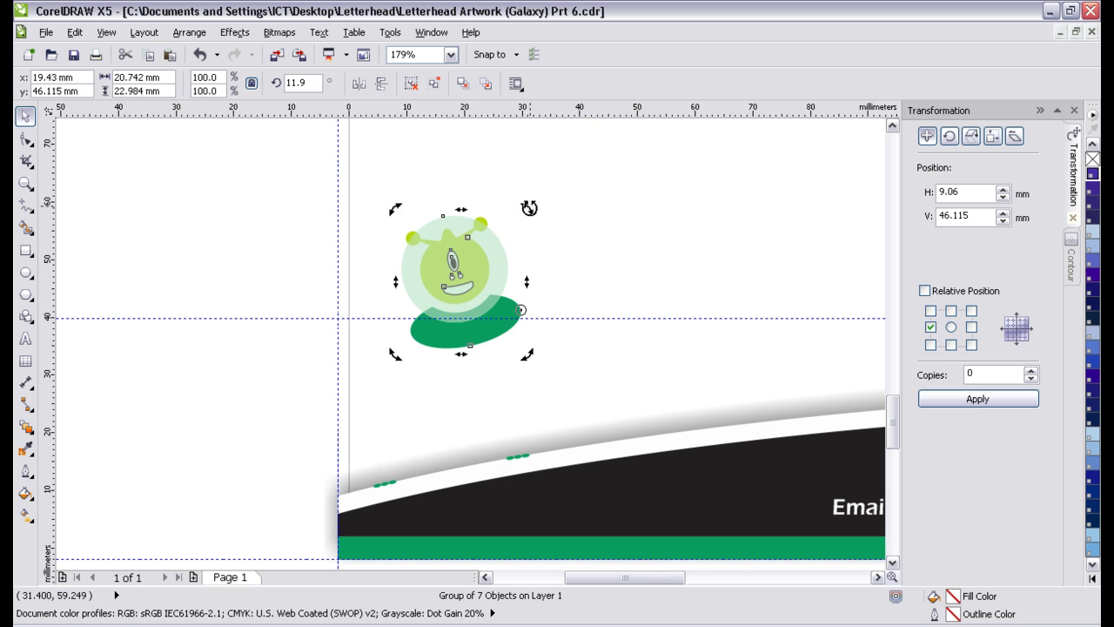
{"action": "mouse_move", "coordinate": [526, 209]}
{"action": "left_mouse_down"}
{"action": "mouse_move", "coordinate": [549, 216]}
{"action": "mouse_move", "coordinate": [527, 195]}
{"action": "left_mouse_up"}
{"action": "left_click", "coordinate": [178, 206]}
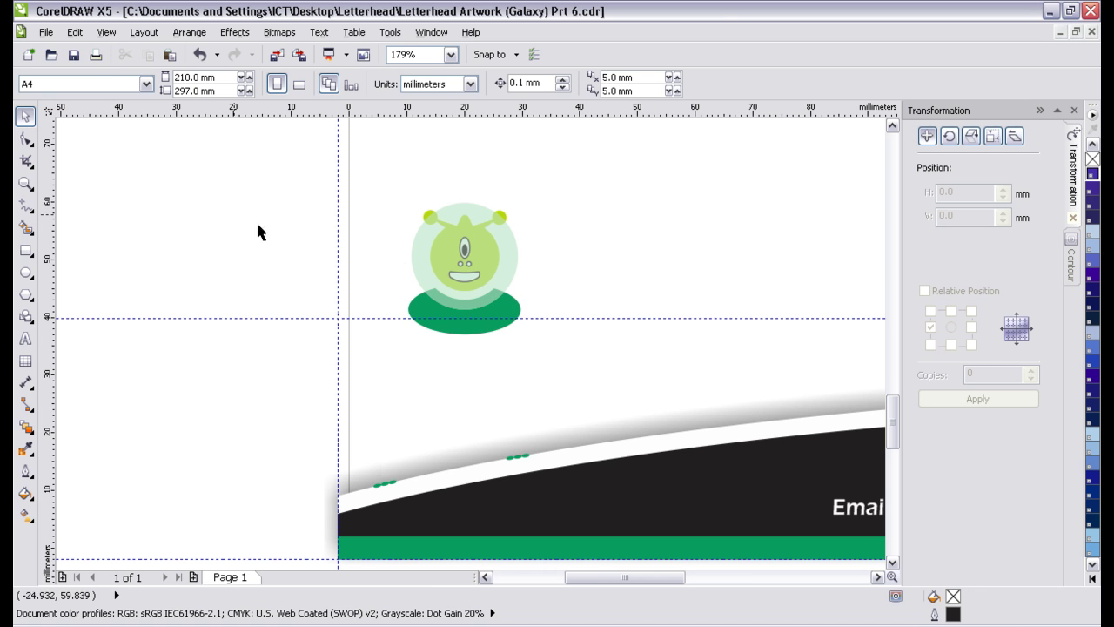
- Ungroup the alien's seven objects with Arrange > Ungroup and clear the selection
{"action": "left_click", "coordinate": [457, 253]}
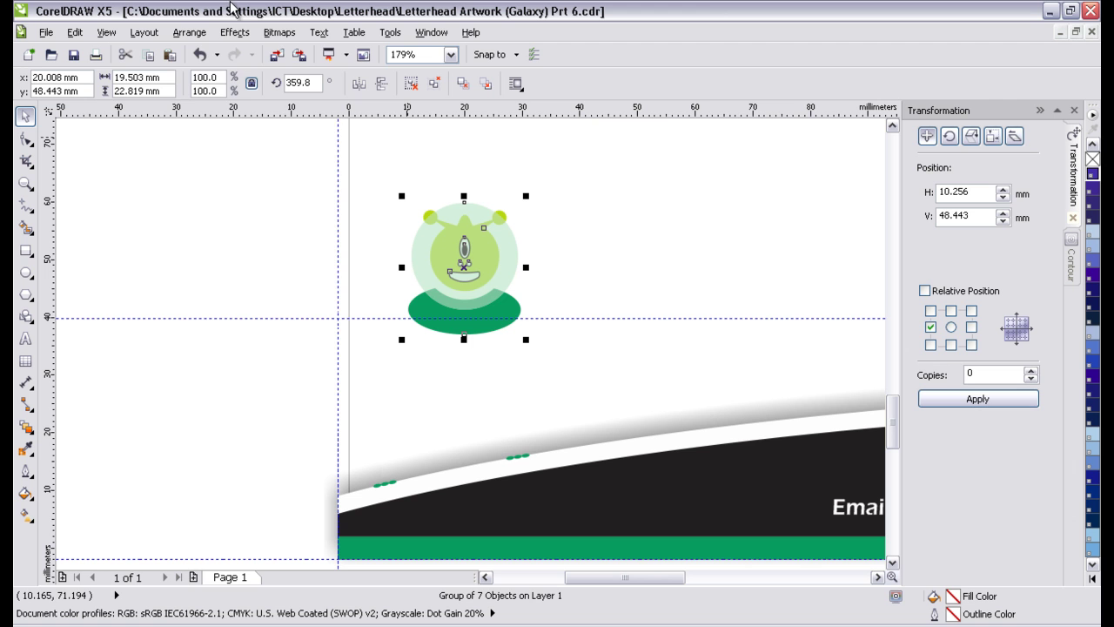
{"action": "left_click", "coordinate": [188, 32]}
{"action": "left_click", "coordinate": [255, 158]}
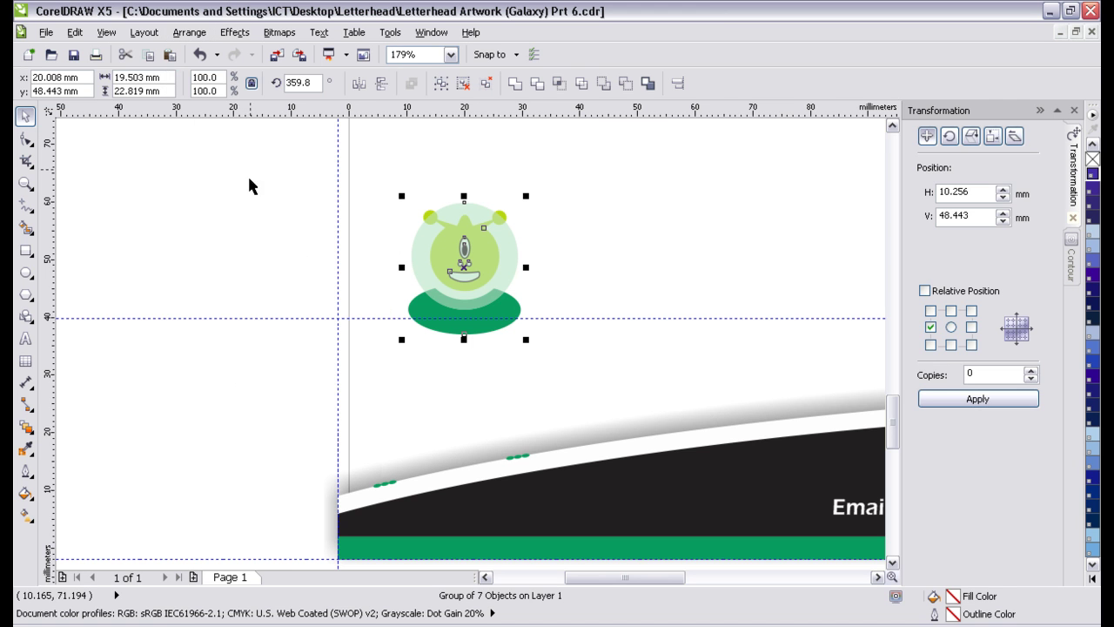
{"action": "left_click", "coordinate": [241, 212]}
- Move the pale green helmet circle off the alien to sit on its right
{"action": "left_click_drag", "start_coordinate": [477, 213], "coordinate": [621, 179]}
{"action": "key", "text": "ctrl+z"}
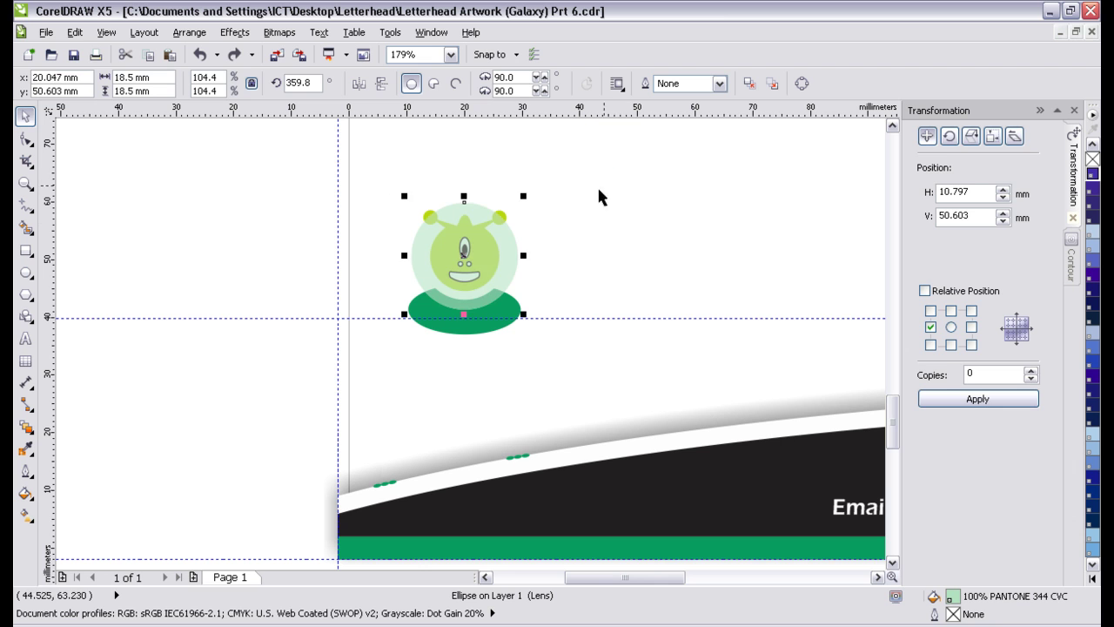
{"action": "left_click_drag", "start_coordinate": [470, 253], "coordinate": [587, 222]}
{"action": "left_click", "coordinate": [266, 230]}
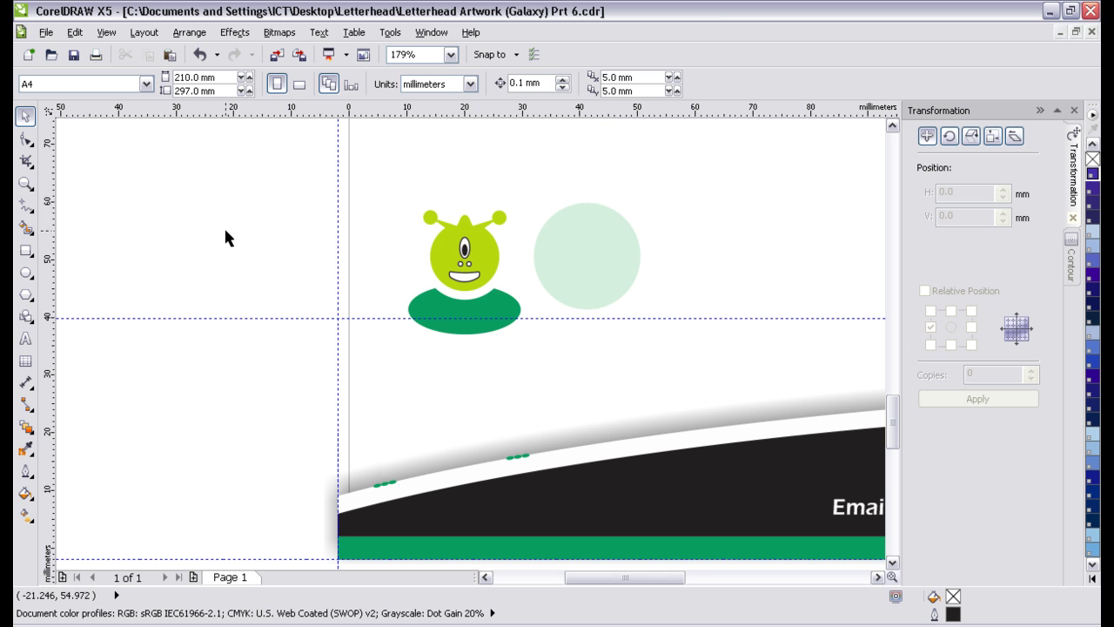
- Zoom onto the alien and pull the mouth curve down, from 1.758 to 2.261 mm high
{"action": "left_click", "coordinate": [26, 183]}
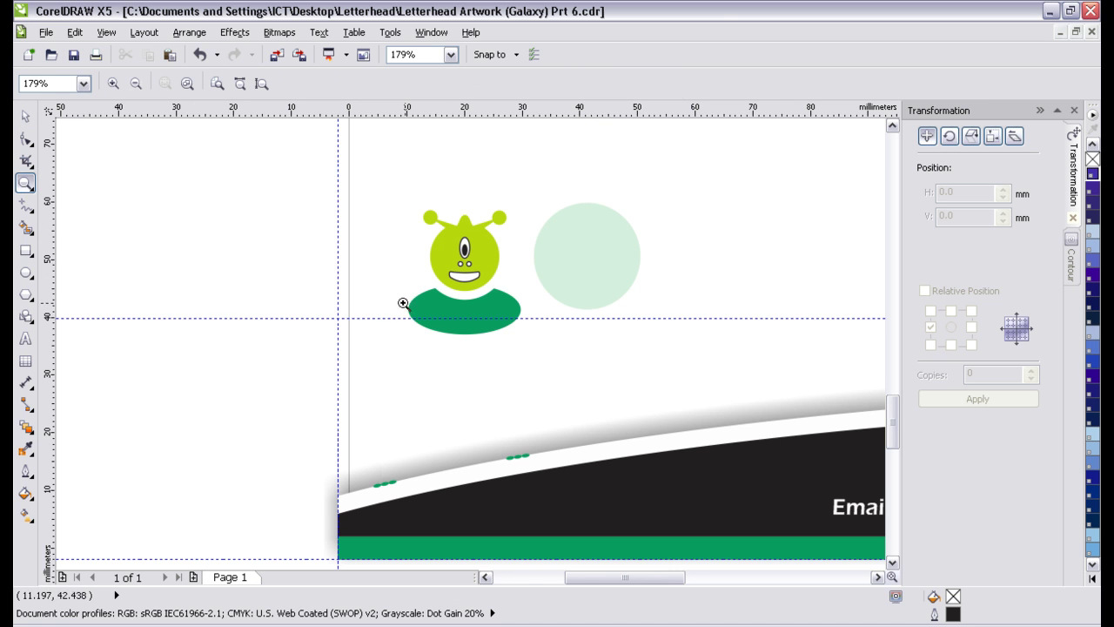
{"action": "left_click_drag", "start_coordinate": [392, 307], "coordinate": [534, 207]}
{"action": "left_click", "coordinate": [25, 116]}
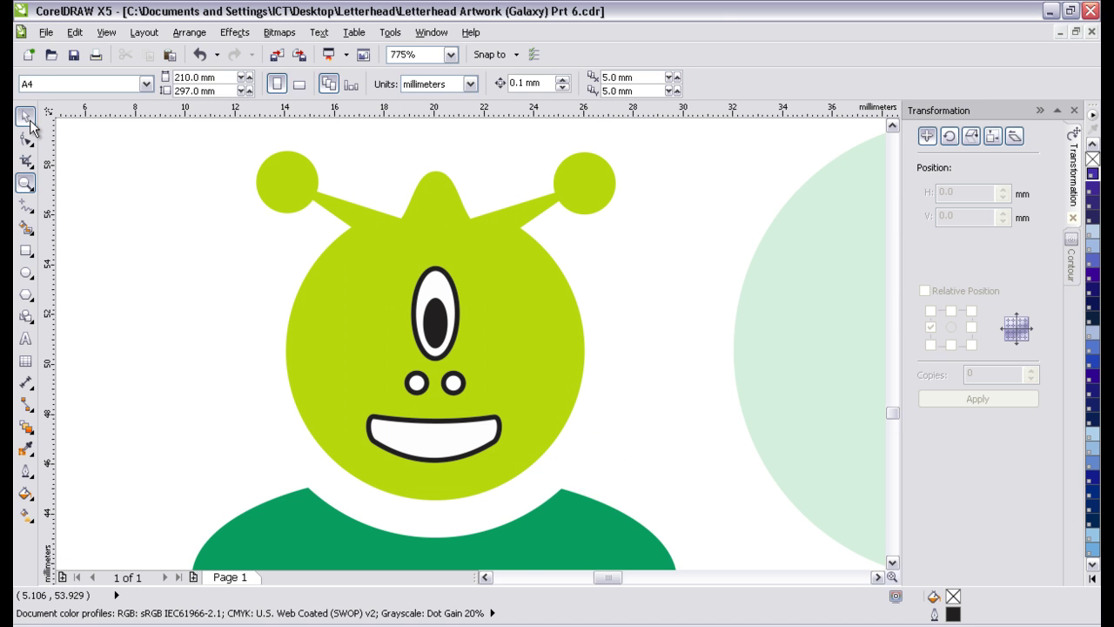
{"action": "left_click", "coordinate": [432, 426]}
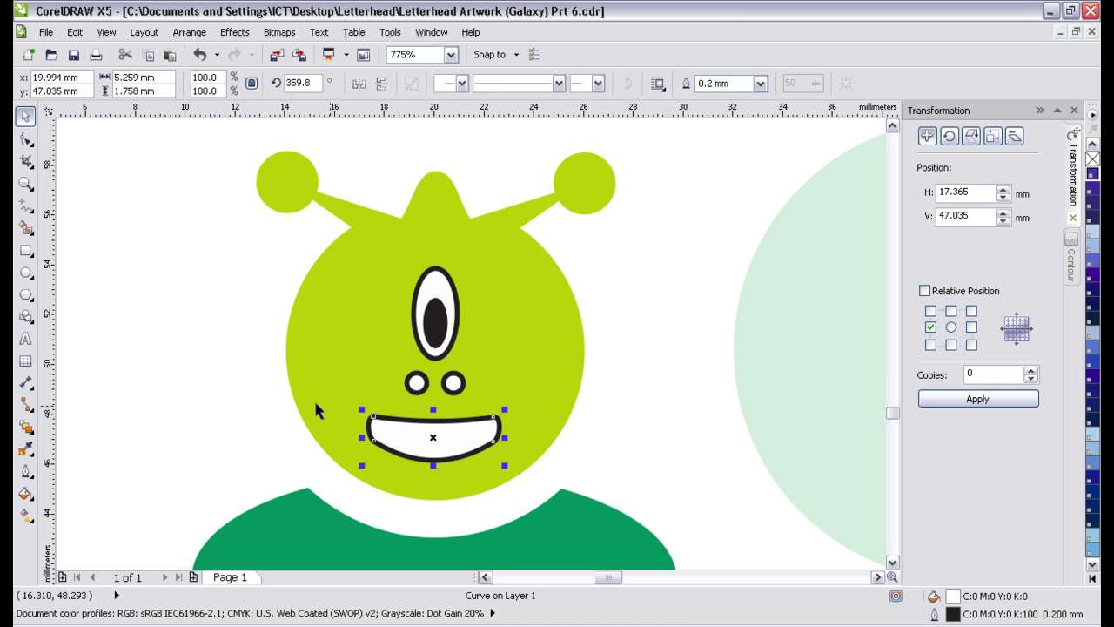
{"action": "left_click", "coordinate": [25, 139]}
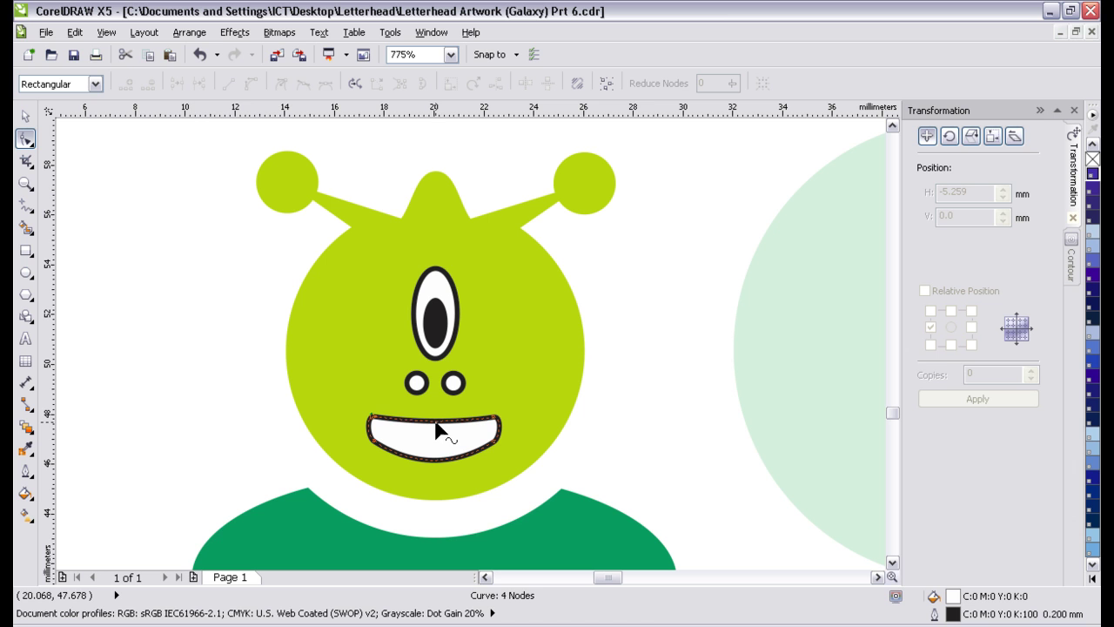
{"action": "left_click_drag", "start_coordinate": [437, 422], "coordinate": [435, 475]}
{"action": "left_click", "coordinate": [23, 116]}
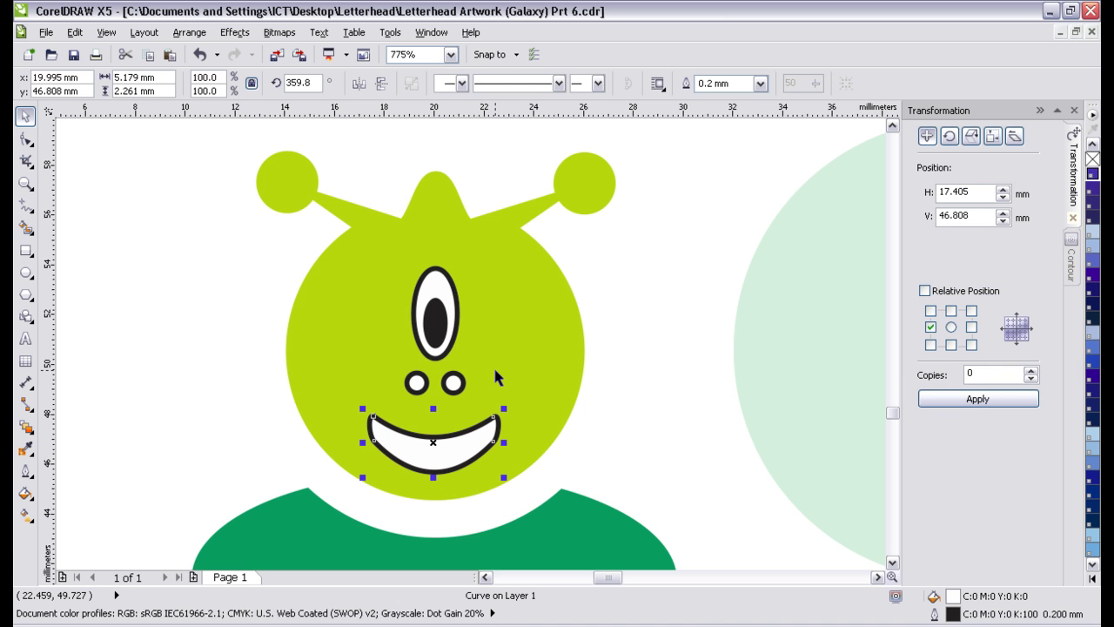
- Widen the eye ellipse to 3.2 mm from its centre in the Transformation Size settings
{"action": "left_click", "coordinate": [450, 299]}
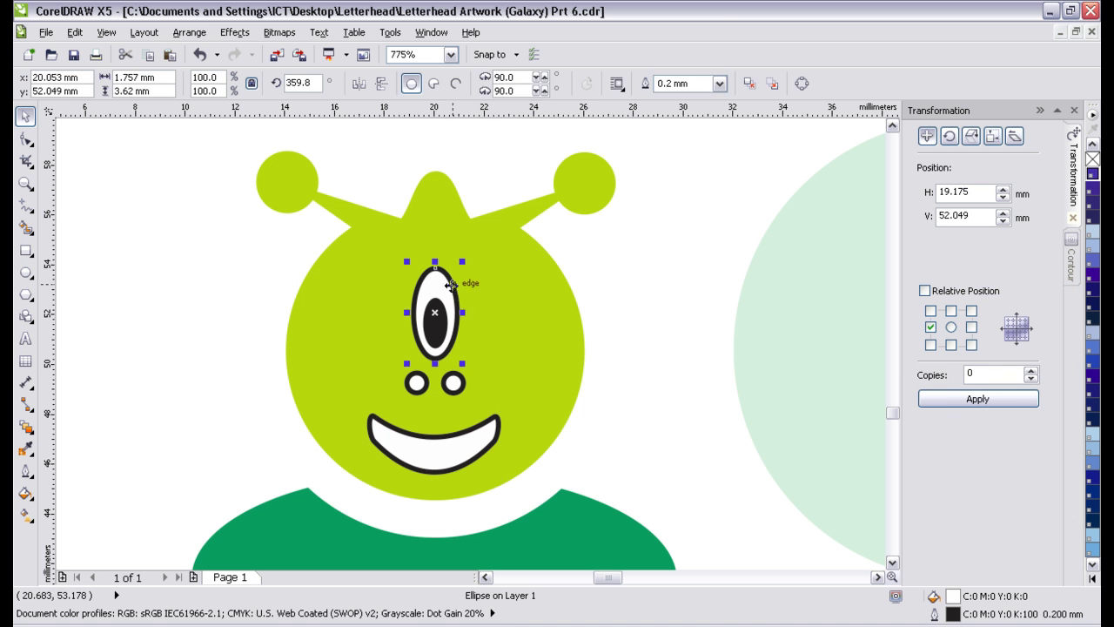
{"action": "left_click", "coordinate": [993, 137]}
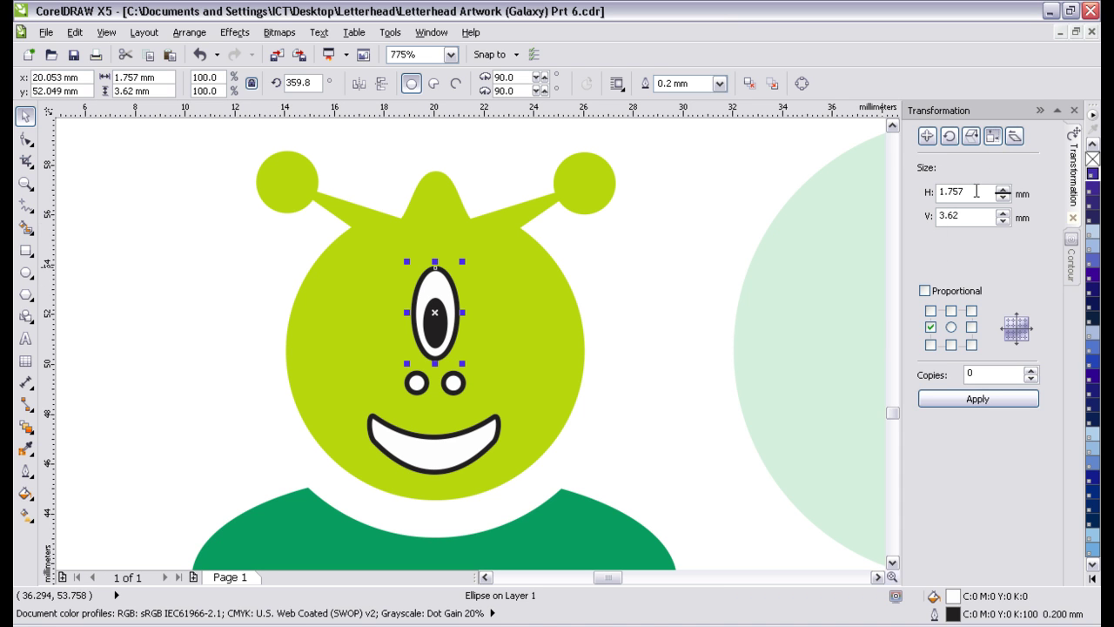
{"action": "double_click", "coordinate": [974, 190]}
{"action": "type", "text": "3.2"}
{"action": "key", "text": "Return"}
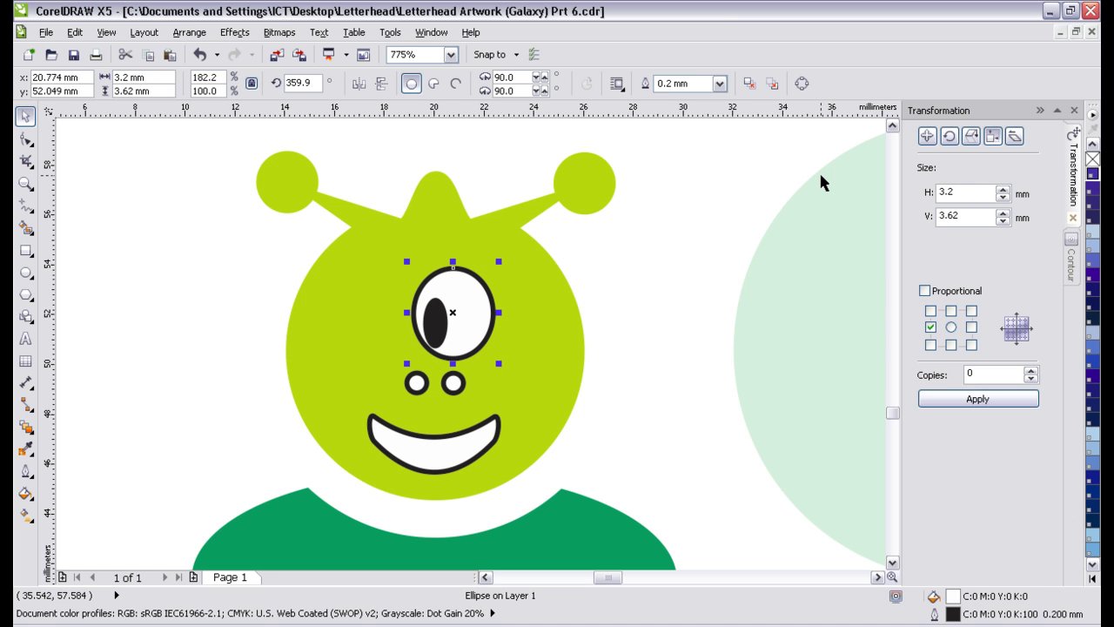
{"action": "key", "text": "ctrl+z"}
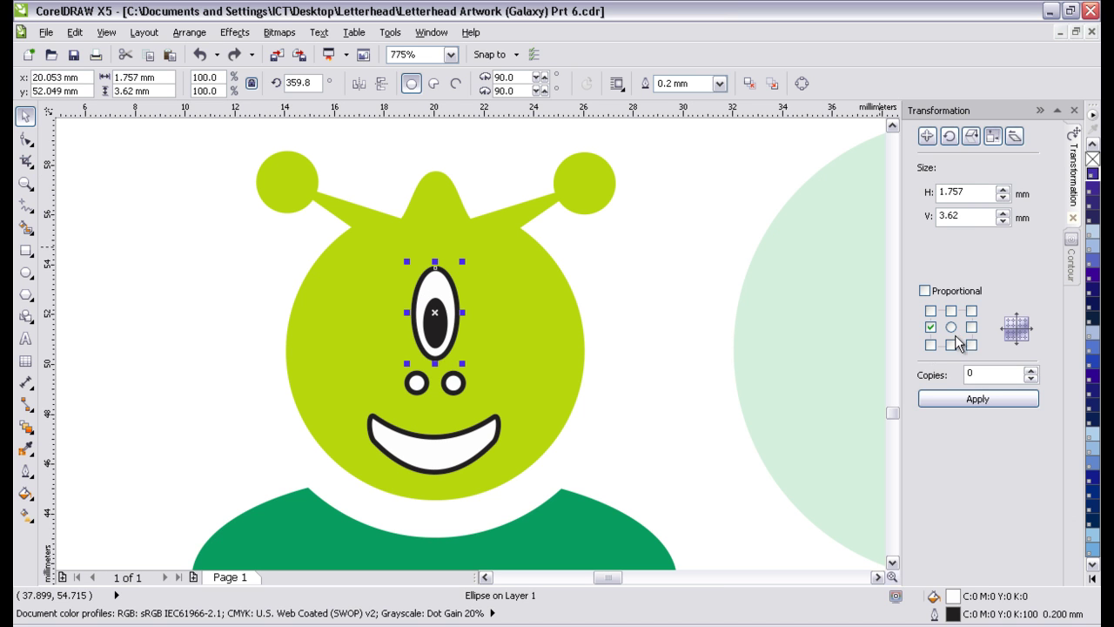
{"action": "left_click_drag", "start_coordinate": [966, 192], "coordinate": [937, 192]}
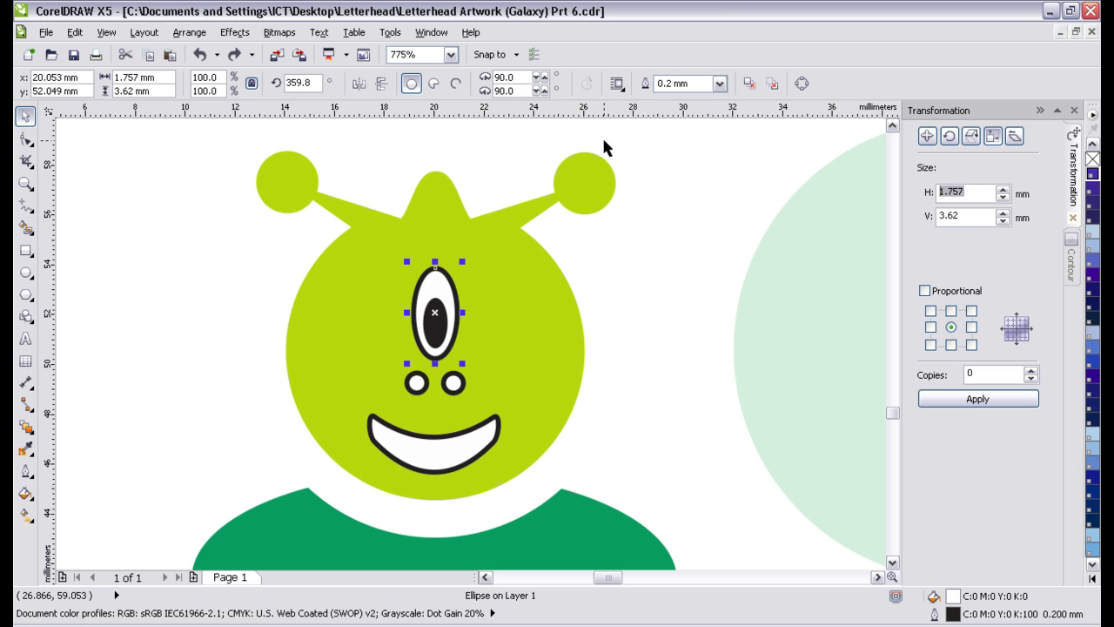
{"action": "type", "text": "3.2"}
{"action": "key", "text": "Return"}
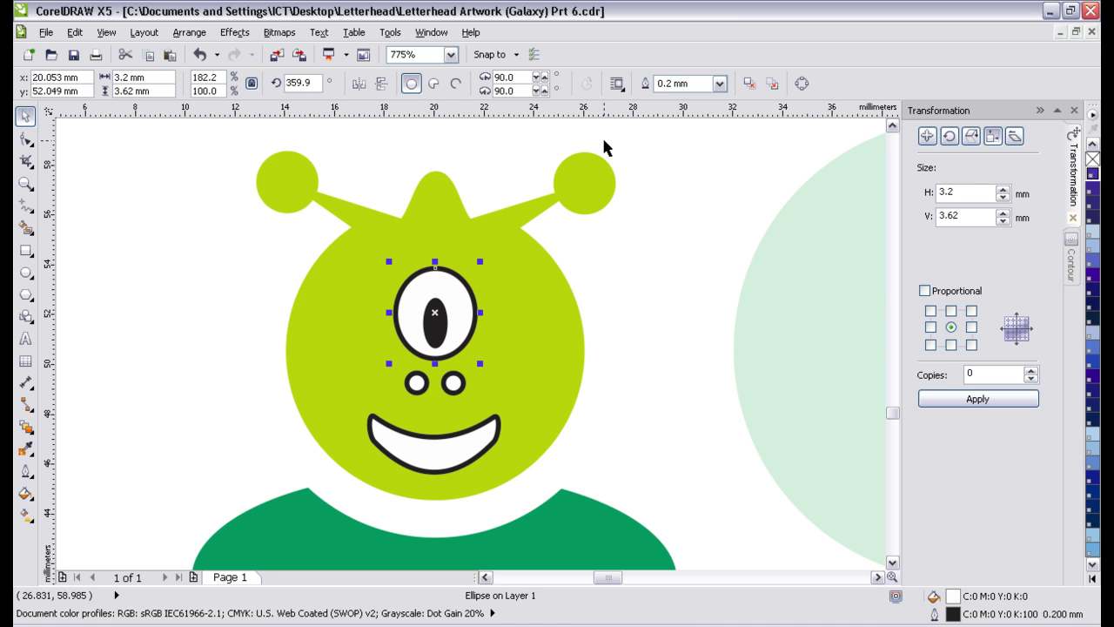
- Stretch the black pupil from 0.984 mm to 1.81 mm wide and nudge it down
{"action": "left_click", "coordinate": [436, 333]}
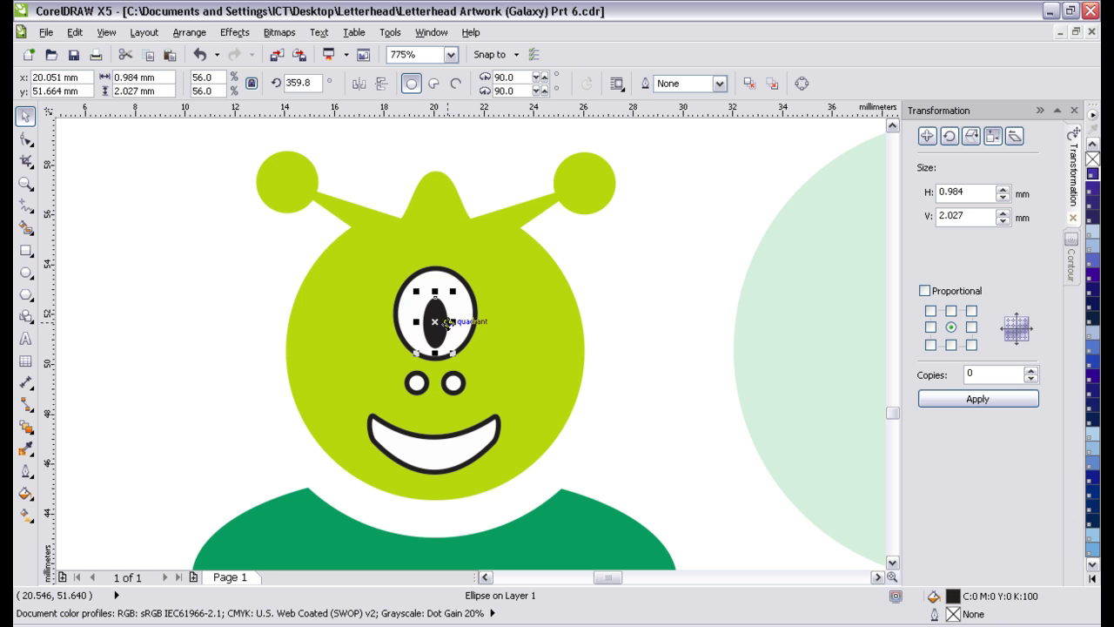
{"action": "left_click_drag", "start_coordinate": [454, 321], "coordinate": [471, 321]}
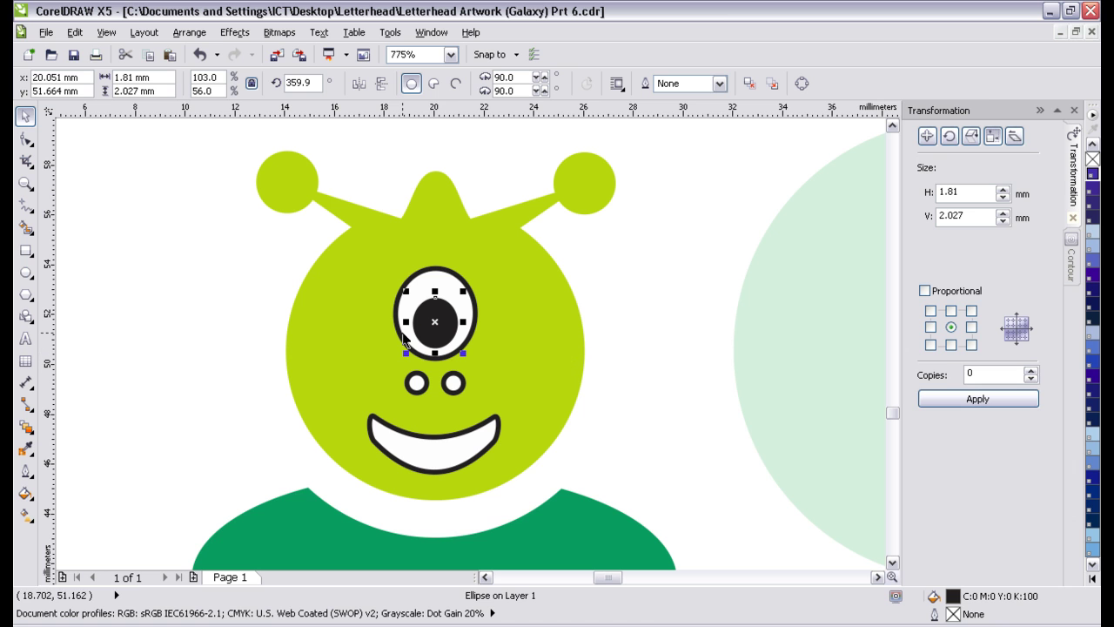
{"action": "key", "text": "Down"}
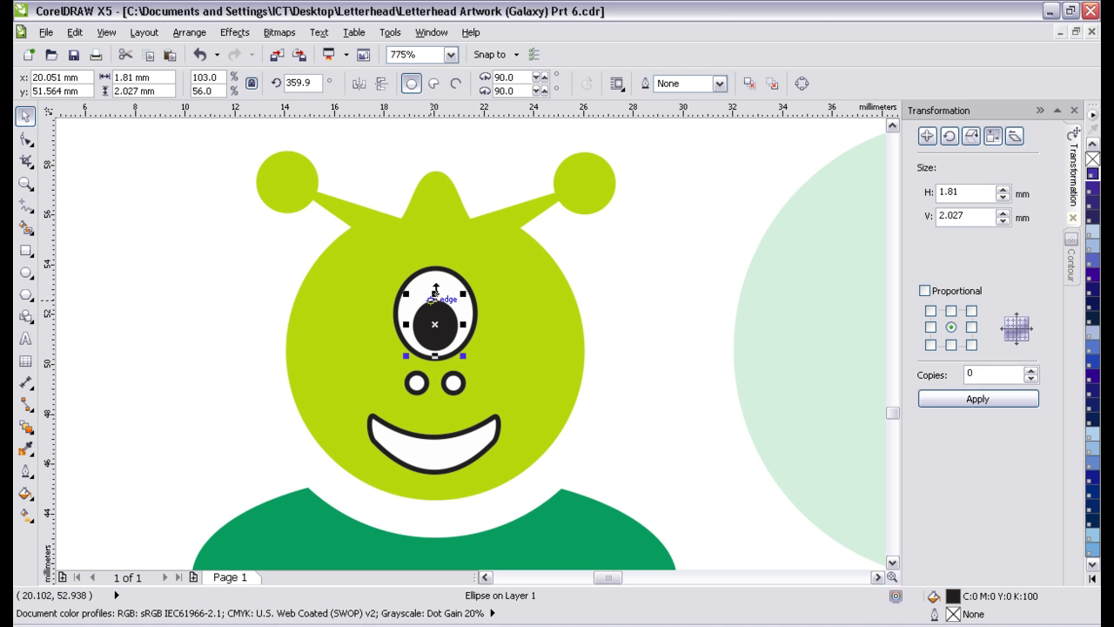
{"action": "left_click", "coordinate": [402, 341], "text": "shift"}
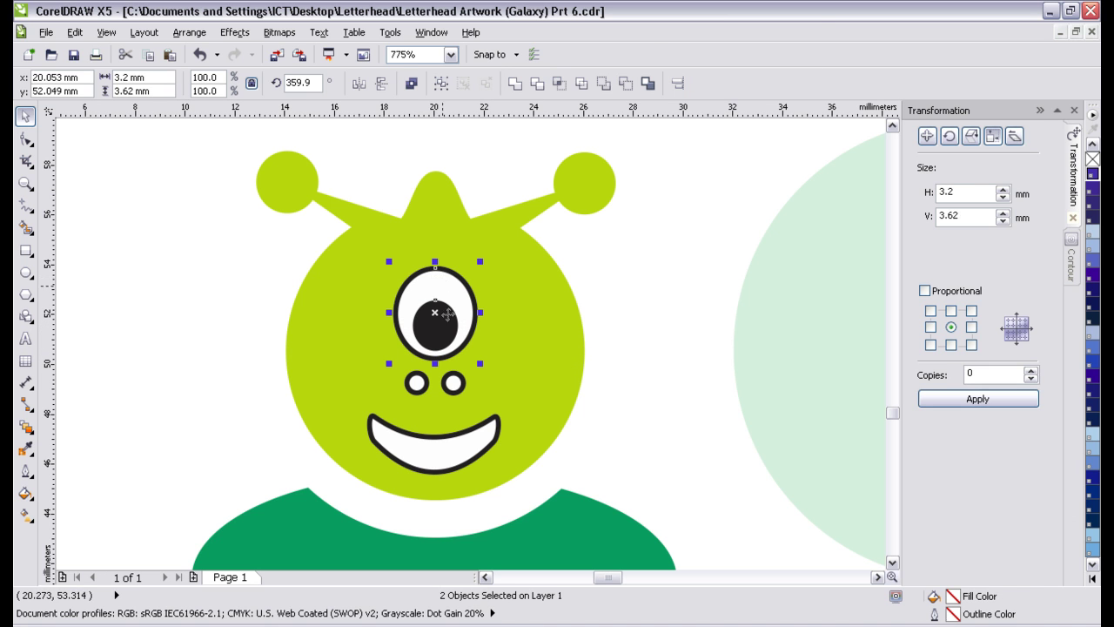
- Nudge the eye and nostrils up, the mouth up toward the nose, and the nostrils back down slightly
{"action": "left_click", "coordinate": [415, 387]}
{"action": "left_click", "coordinate": [433, 324], "text": "shift"}
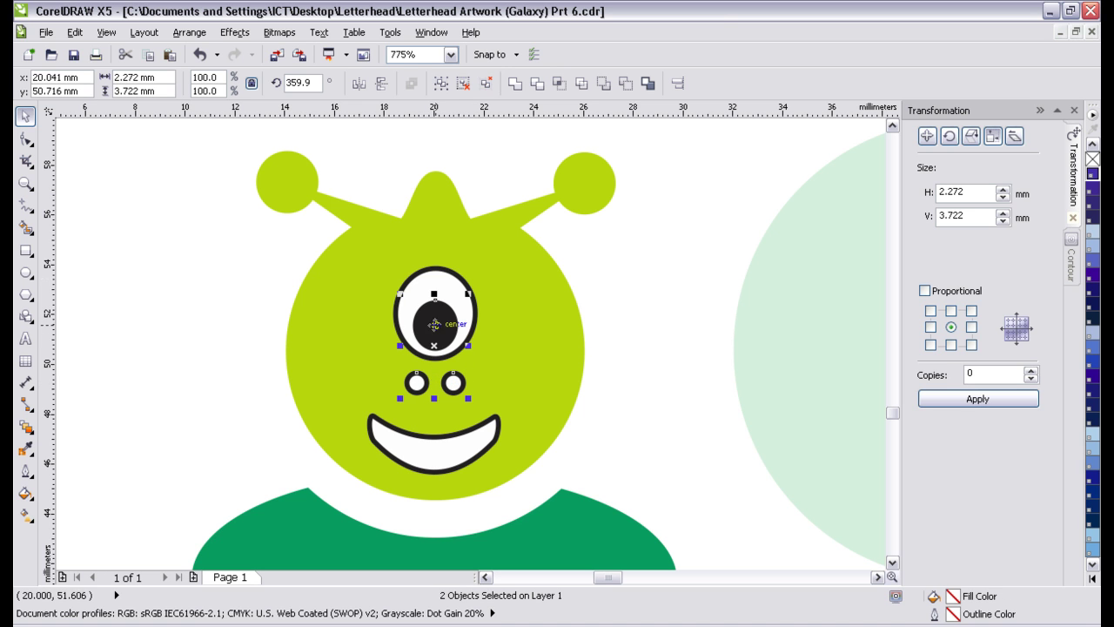
{"action": "left_click", "coordinate": [442, 287], "text": "shift"}
{"action": "key", "text": "Up"}
{"action": "key", "text": "Up"}
{"action": "key", "text": "Up"}
{"action": "key", "text": "Up"}
{"action": "key", "text": "Up"}
{"action": "key", "text": "Up"}
{"action": "key", "text": "Up"}
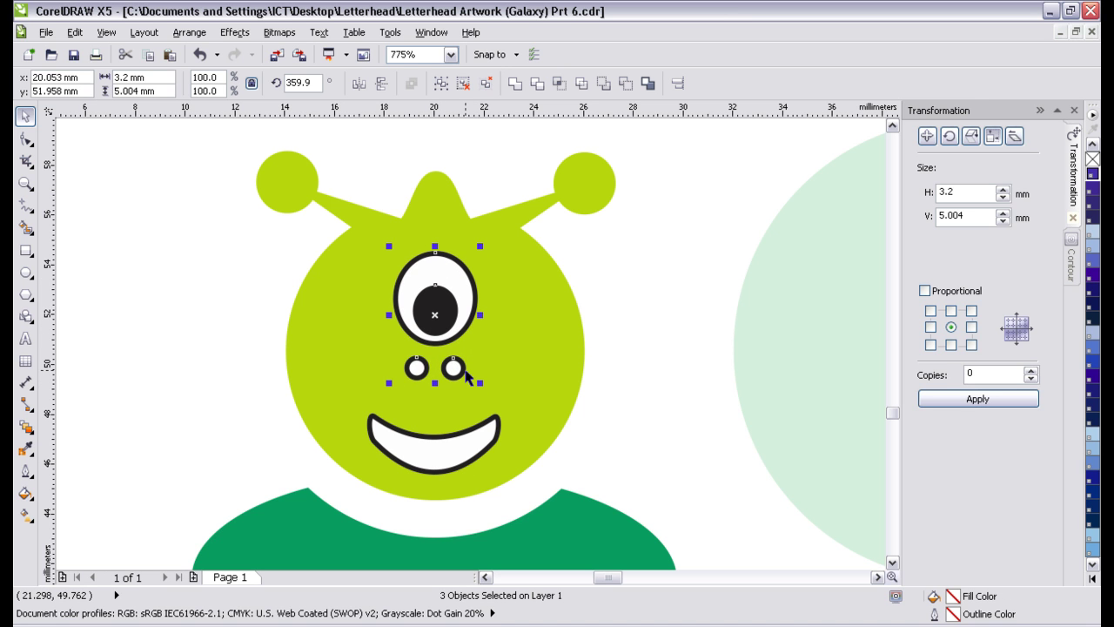
{"action": "left_click", "coordinate": [446, 439]}
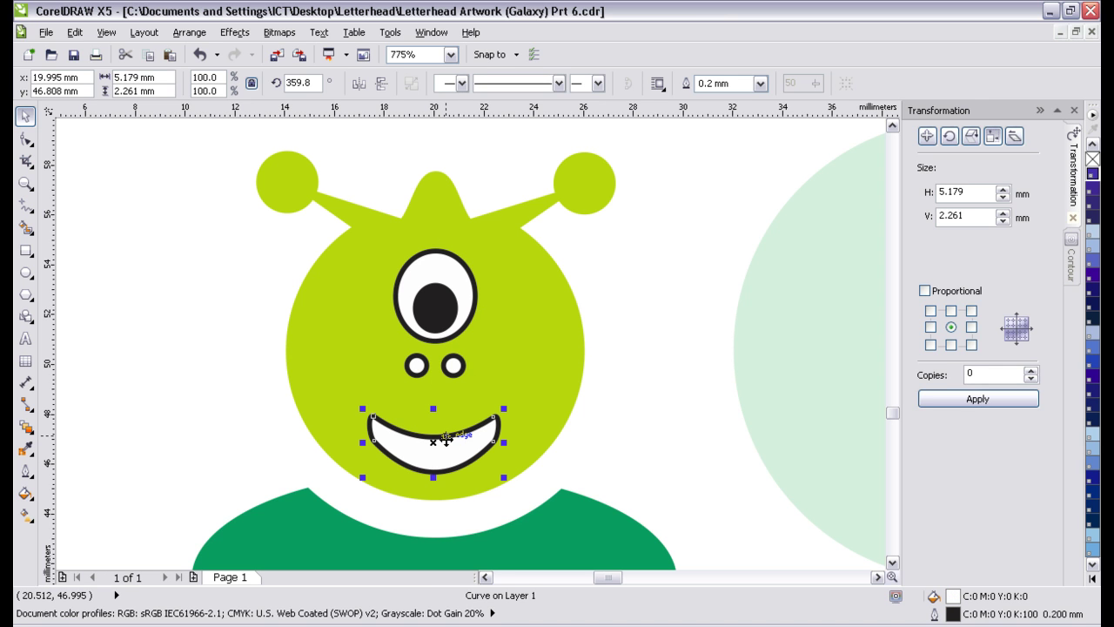
{"action": "key", "text": "Up"}
{"action": "key", "text": "Up"}
{"action": "key", "text": "Up"}
{"action": "key", "text": "Up"}
{"action": "key", "text": "Up"}
{"action": "key", "text": "Up"}
{"action": "key", "text": "Up"}
{"action": "key", "text": "Up"}
{"action": "key", "text": "Up"}
{"action": "key", "text": "Up"}
{"action": "key", "text": "Up"}
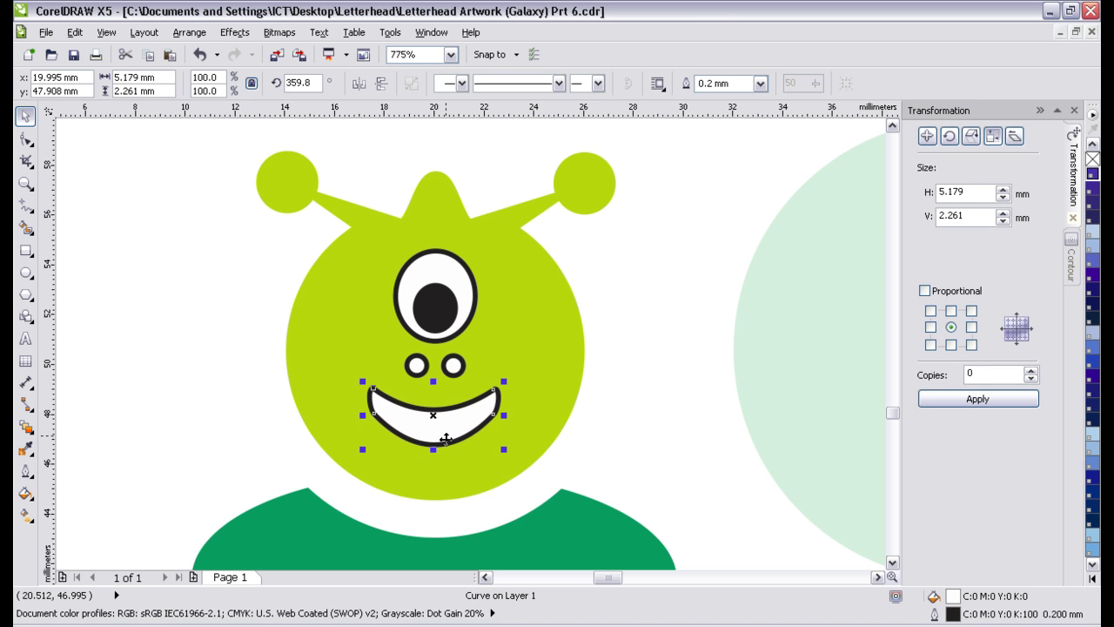
{"action": "left_click", "coordinate": [454, 369]}
{"action": "key", "text": "Down"}
{"action": "key", "text": "Down"}
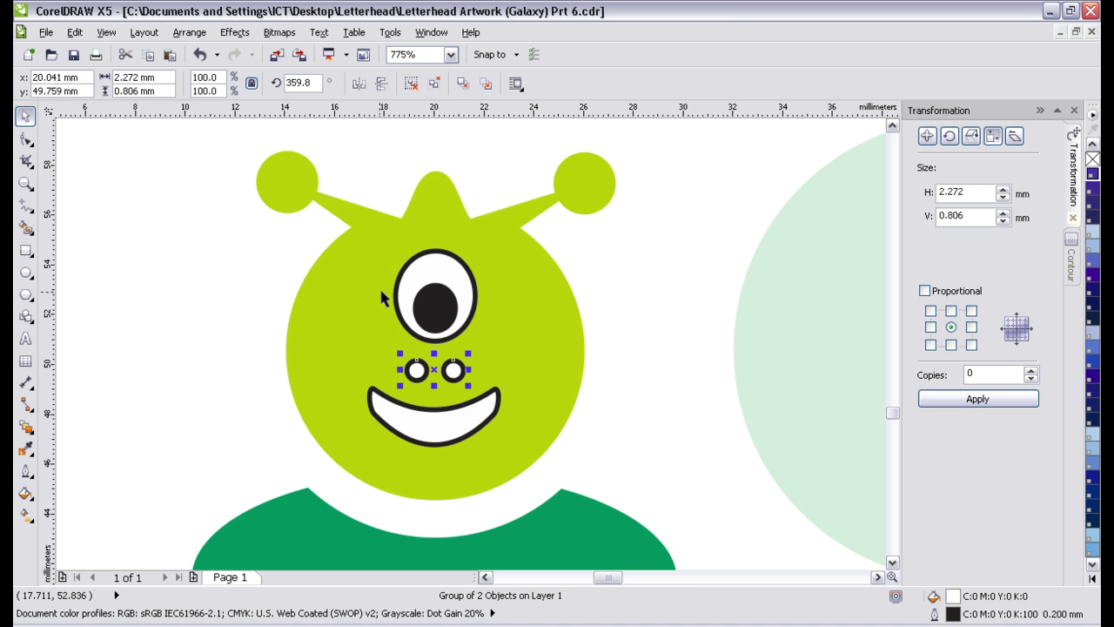
- Make the eye a taller oval, 4.049 mm high, undoing the widening to keep it 3.2 mm wide
{"action": "left_click", "coordinate": [460, 271]}
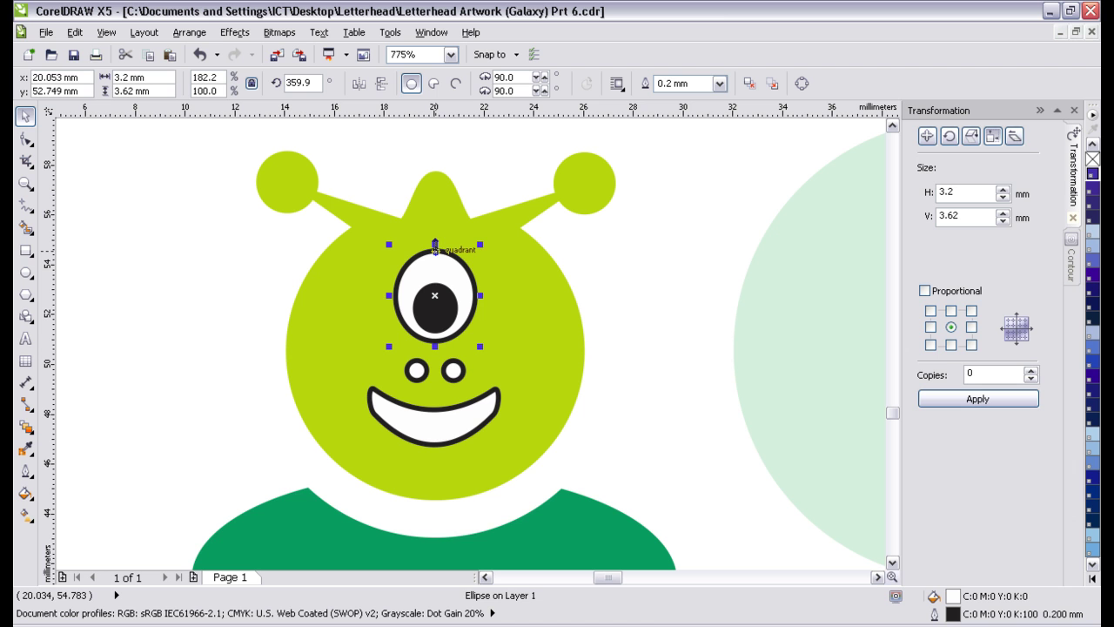
{"action": "left_click_drag", "start_coordinate": [435, 245], "coordinate": [436, 233]}
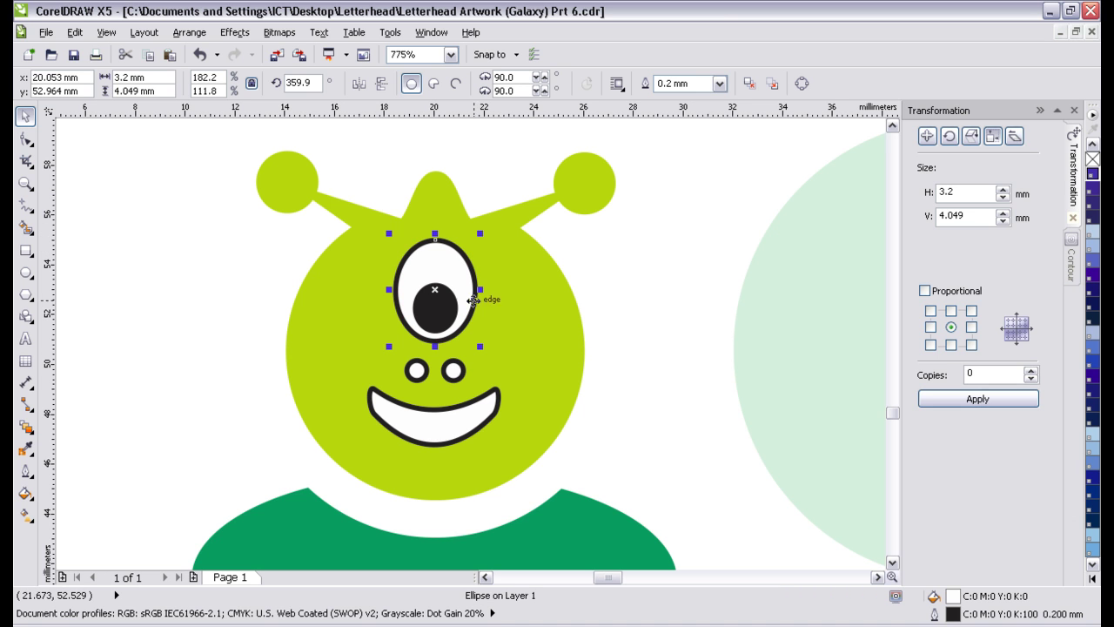
{"action": "left_click_drag", "start_coordinate": [477, 289], "coordinate": [489, 289]}
{"action": "left_click_drag", "start_coordinate": [462, 306], "coordinate": [473, 306]}
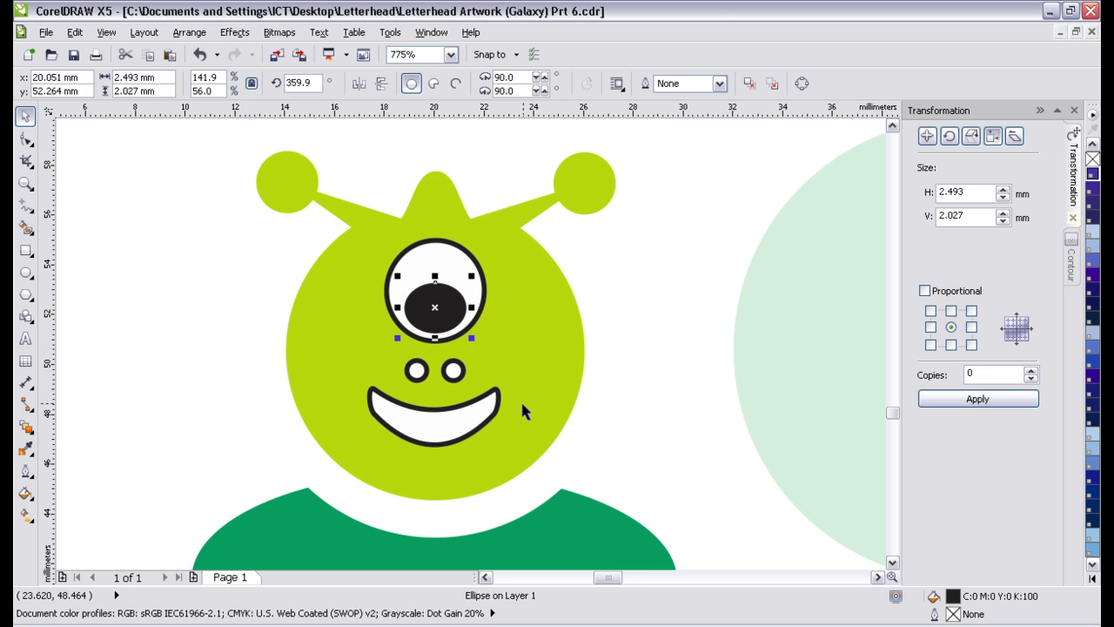
{"action": "left_click", "coordinate": [161, 376]}
{"action": "key", "text": "ctrl+z"}
{"action": "key", "text": "ctrl+z"}
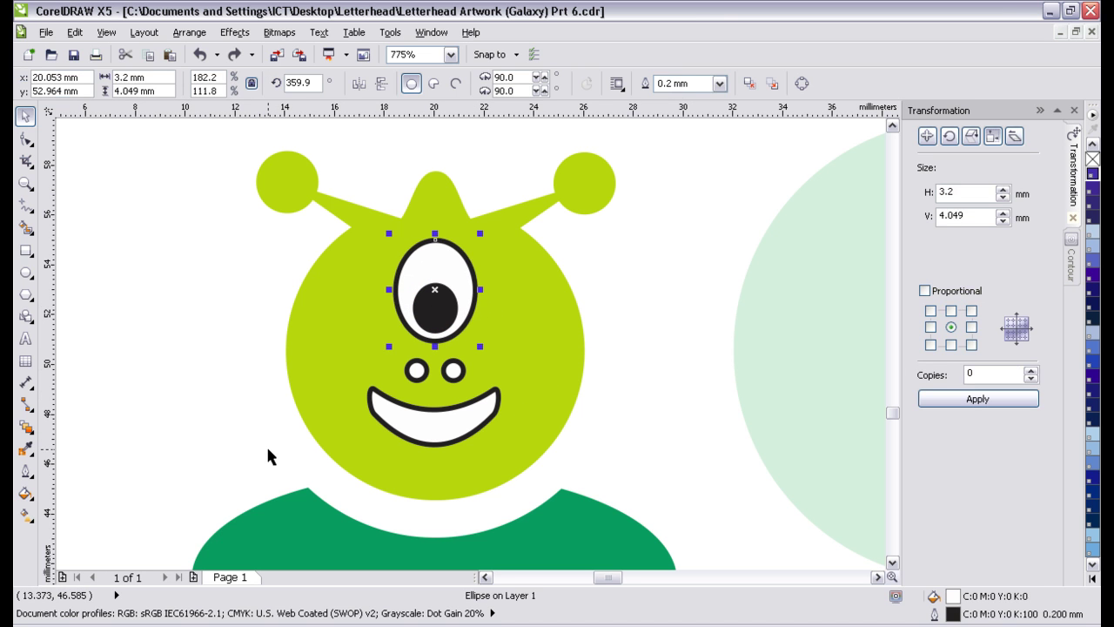
{"action": "left_click", "coordinate": [201, 337]}
- Select the eye, both nostrils and the mouth and move them down together to 50.483 mm
{"action": "key", "text": "z"}
{"action": "right_click", "coordinate": [531, 345]}
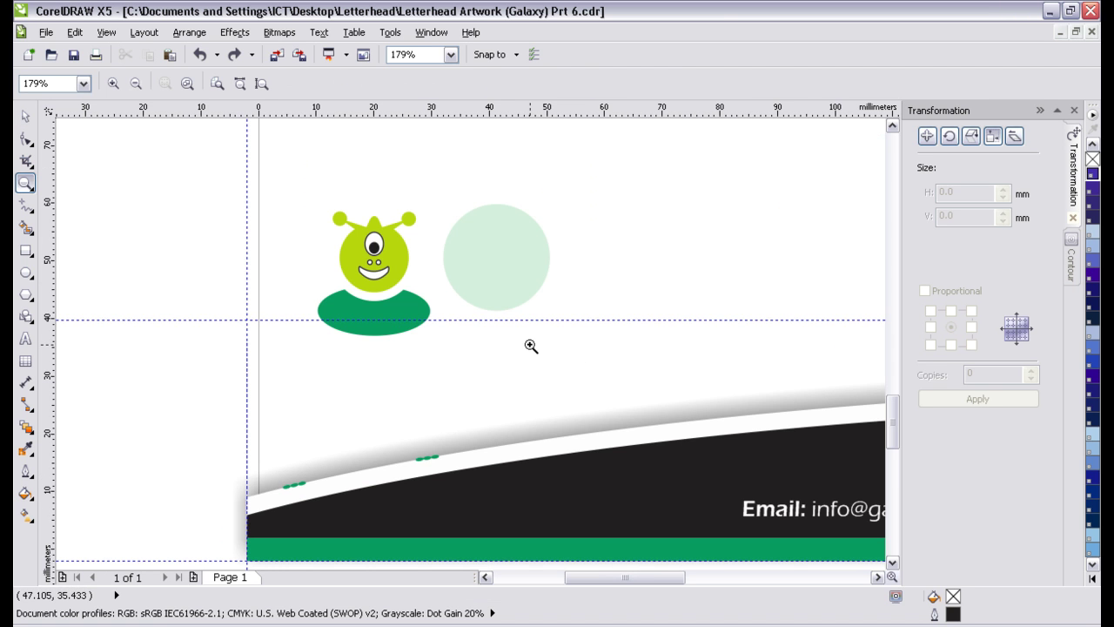
{"action": "left_click_drag", "start_coordinate": [294, 355], "coordinate": [497, 181]}
{"action": "left_click", "coordinate": [26, 116]}
{"action": "left_click", "coordinate": [426, 277]}
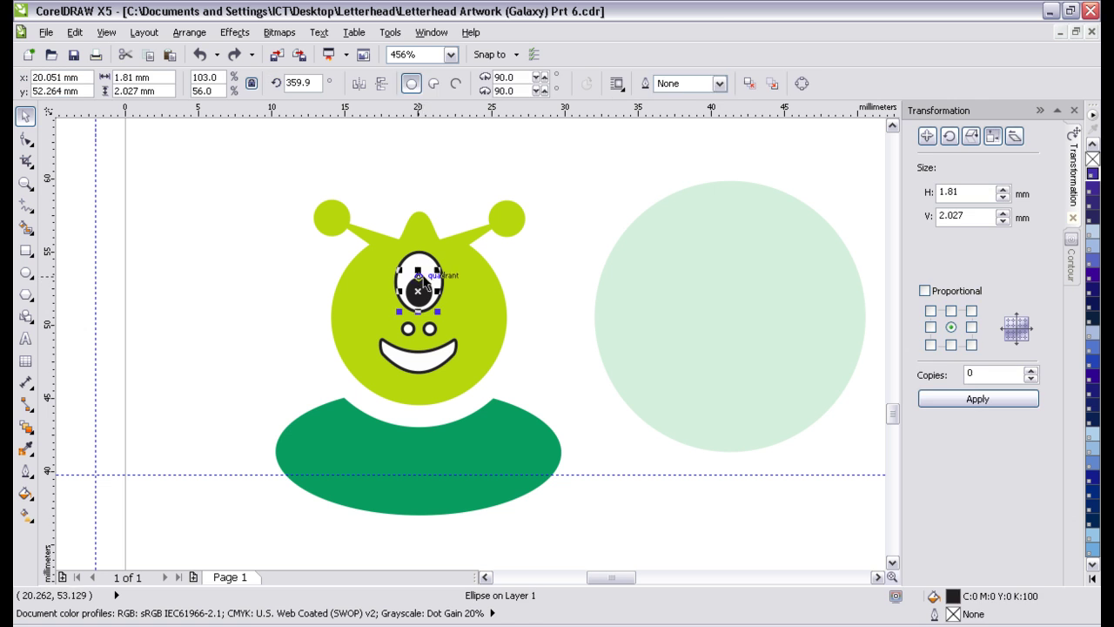
{"action": "left_click", "coordinate": [408, 328], "text": "shift"}
{"action": "left_click", "coordinate": [430, 329], "text": "shift"}
{"action": "left_click", "coordinate": [441, 356], "text": "shift"}
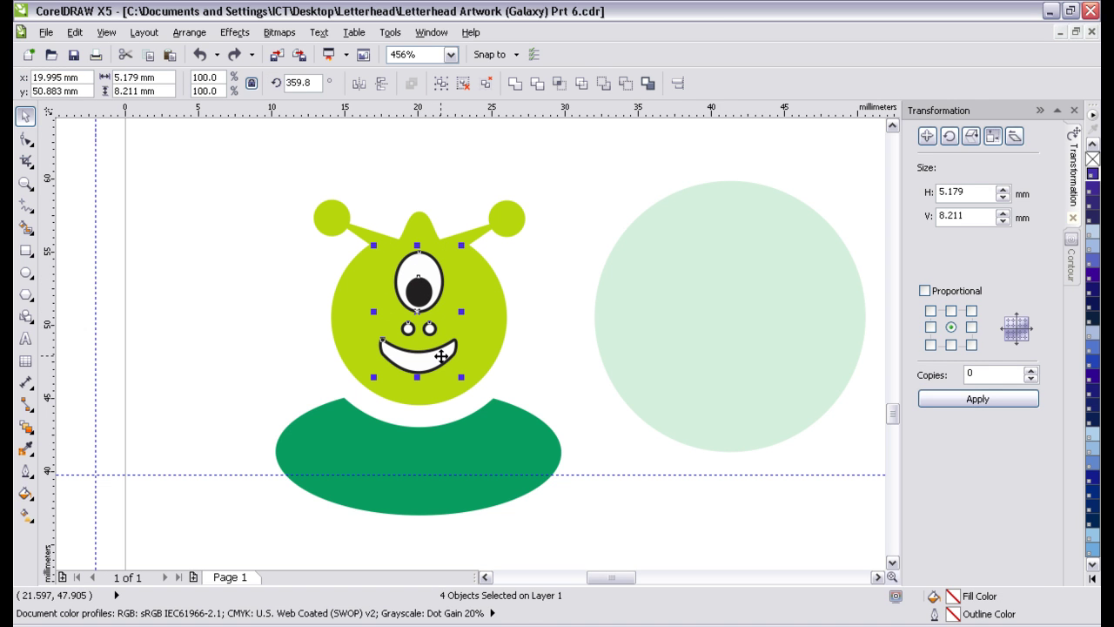
{"action": "left_click_drag", "start_coordinate": [442, 356], "coordinate": [441, 363]}
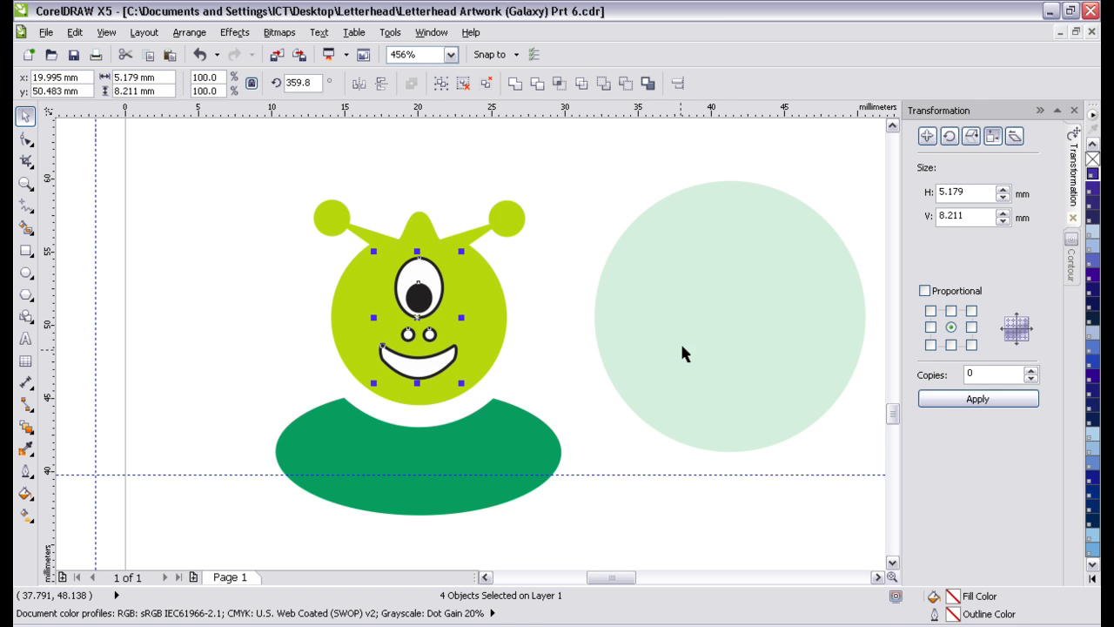
{"action": "left_click", "coordinate": [709, 334]}
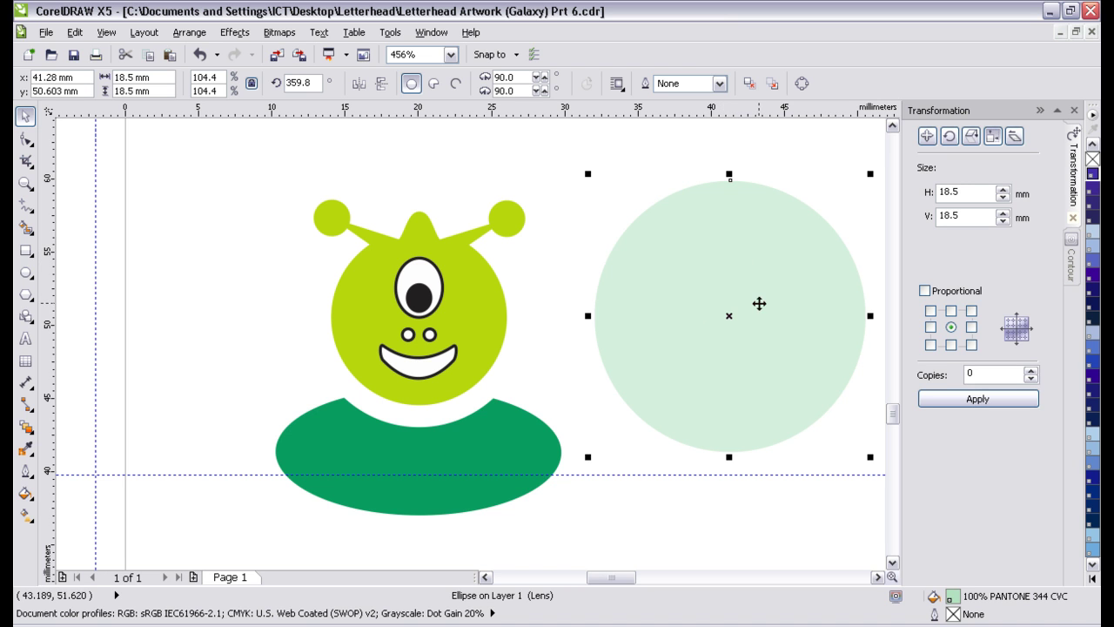
- Give the dark green body a 1-step outside contour with 0.5 mm offset
{"action": "left_click", "coordinate": [525, 429]}
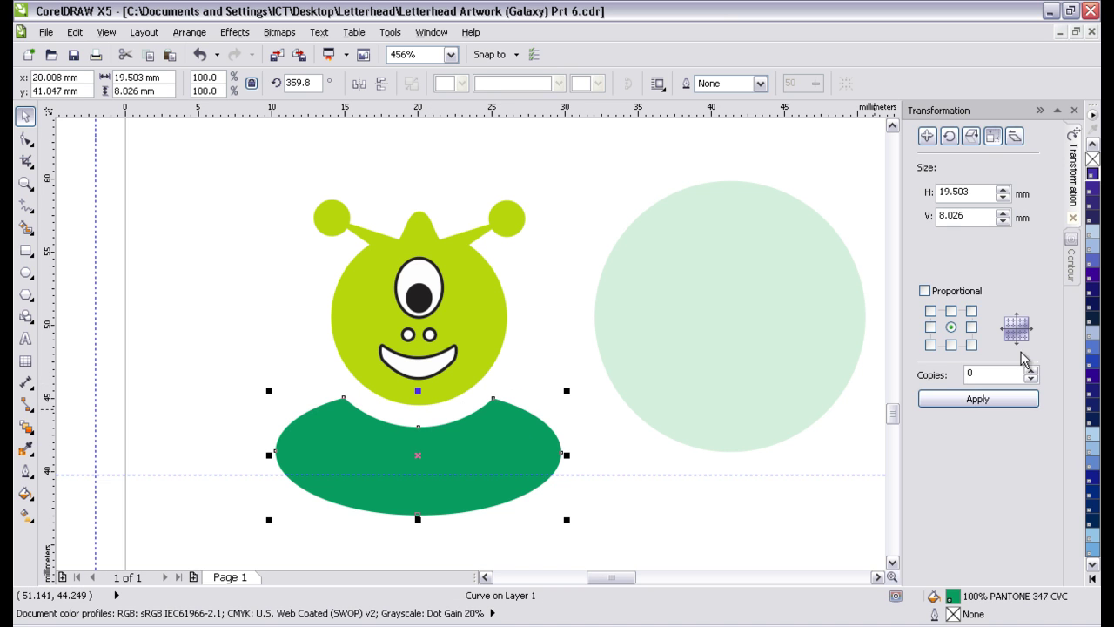
{"action": "left_click", "coordinate": [1073, 258]}
{"action": "left_click", "coordinate": [955, 216]}
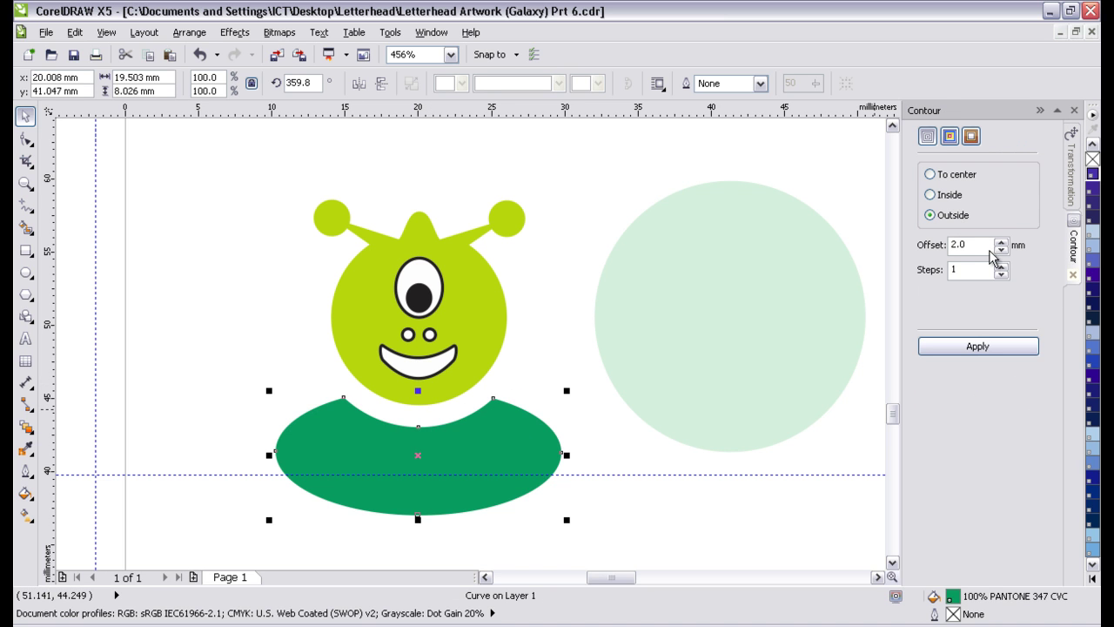
{"action": "left_click", "coordinate": [1002, 249]}
{"action": "left_click", "coordinate": [1002, 250]}
{"action": "left_click", "coordinate": [999, 347]}
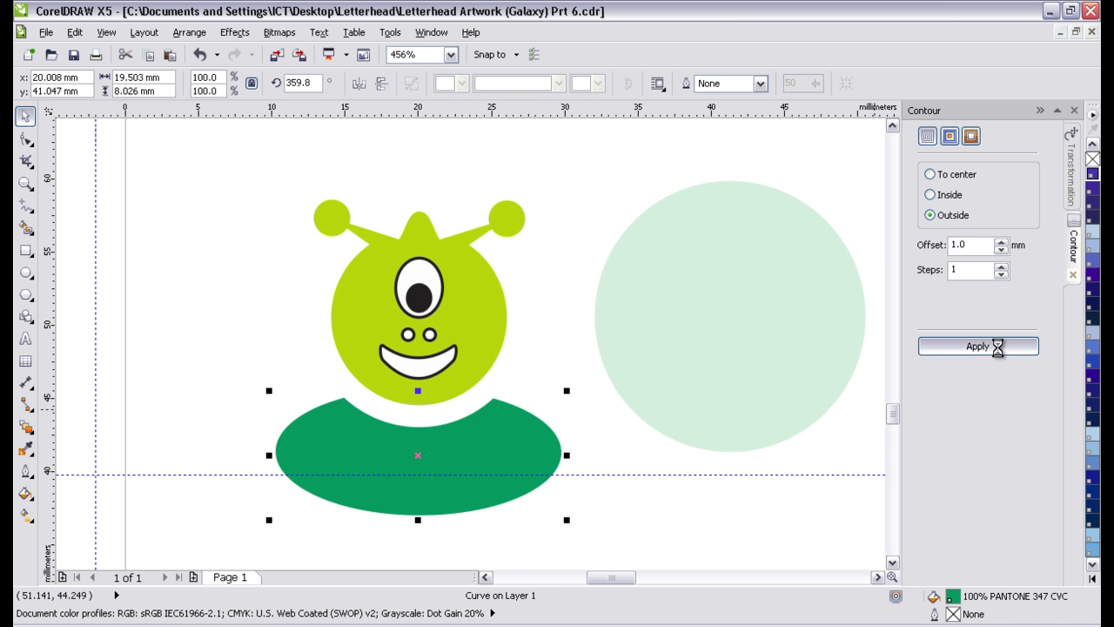
{"action": "left_click", "coordinate": [75, 32]}
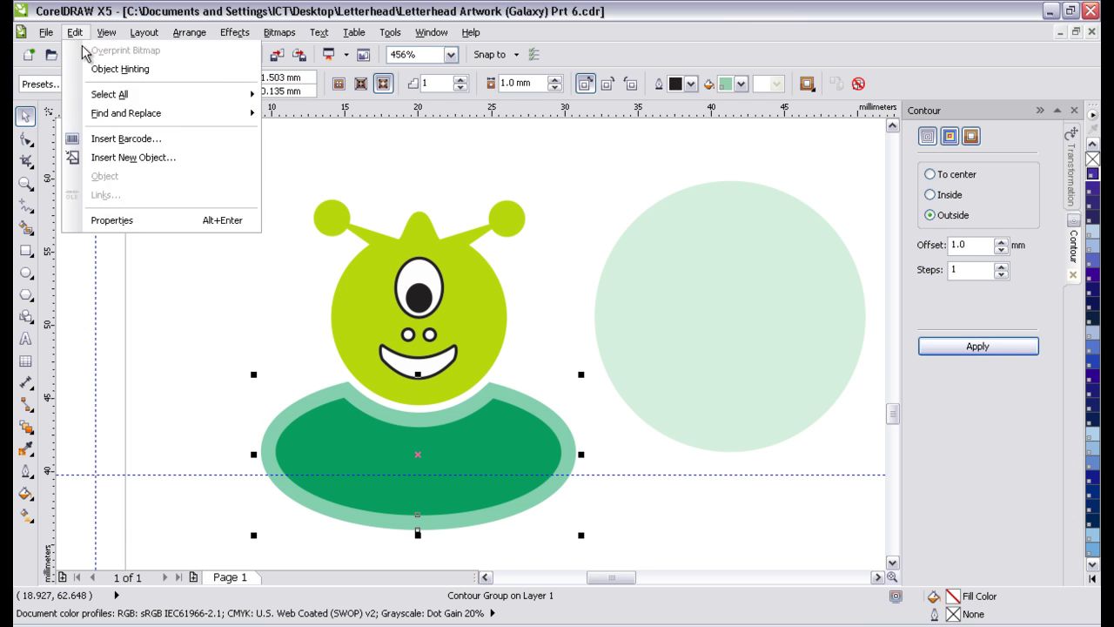
{"action": "left_click", "coordinate": [96, 47]}
{"action": "left_click", "coordinate": [1002, 250]}
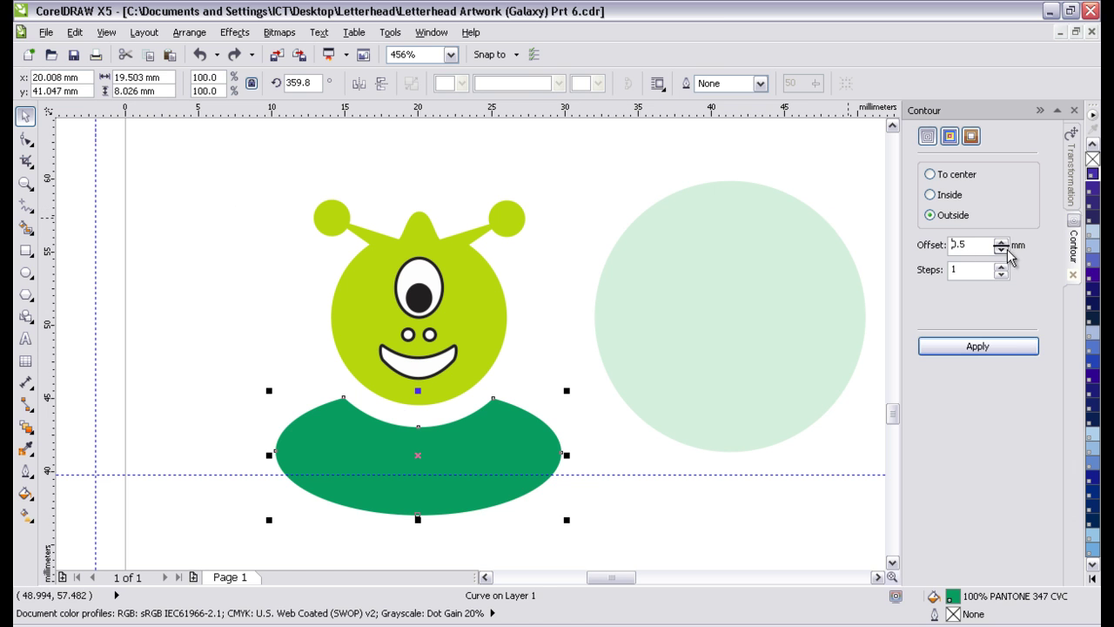
{"action": "left_click", "coordinate": [957, 346]}
- Break the contour group apart so the pale band becomes its own shape
{"action": "left_click", "coordinate": [189, 32]}
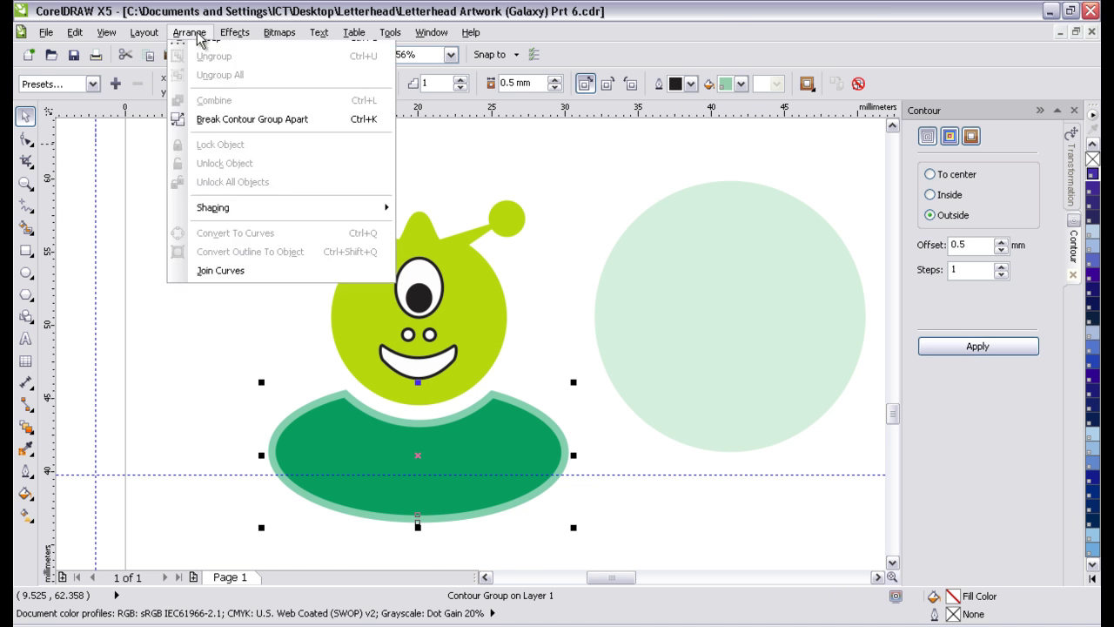
{"action": "left_click", "coordinate": [261, 221]}
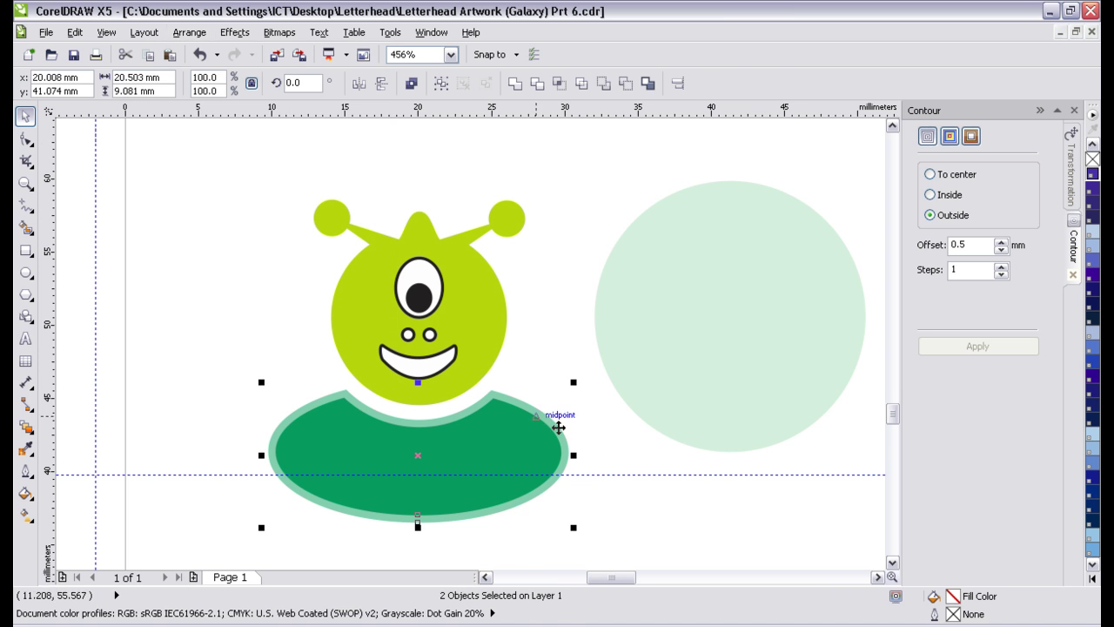
{"action": "left_click", "coordinate": [534, 361]}
{"action": "left_click", "coordinate": [509, 417]}
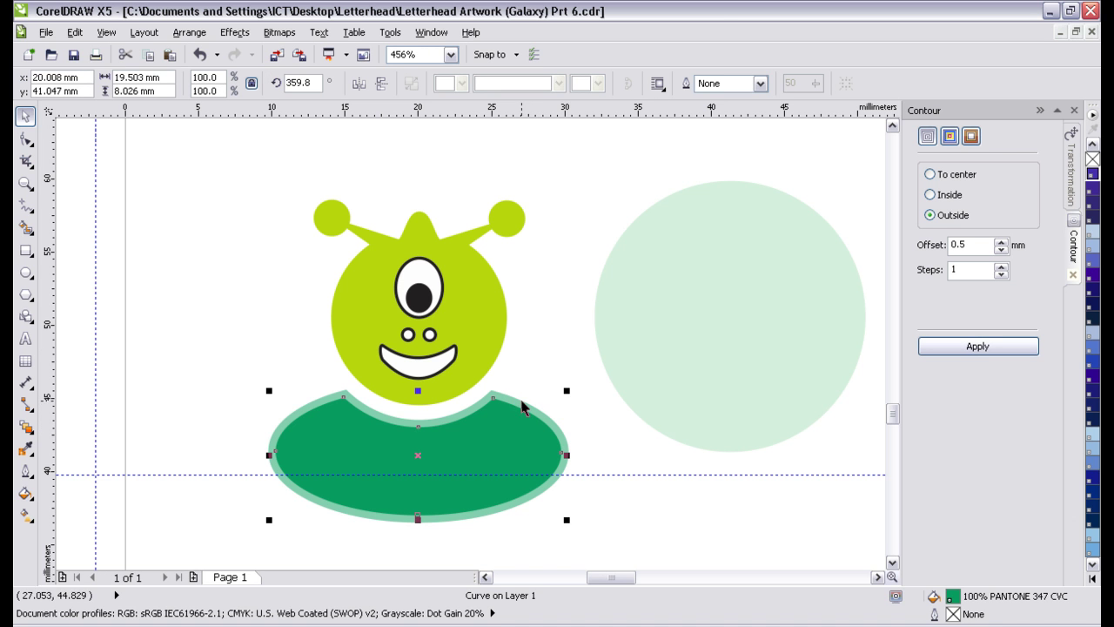
- Fill the contour band with the body's dark green using the Color Eyedropper
{"action": "left_click", "coordinate": [519, 408]}
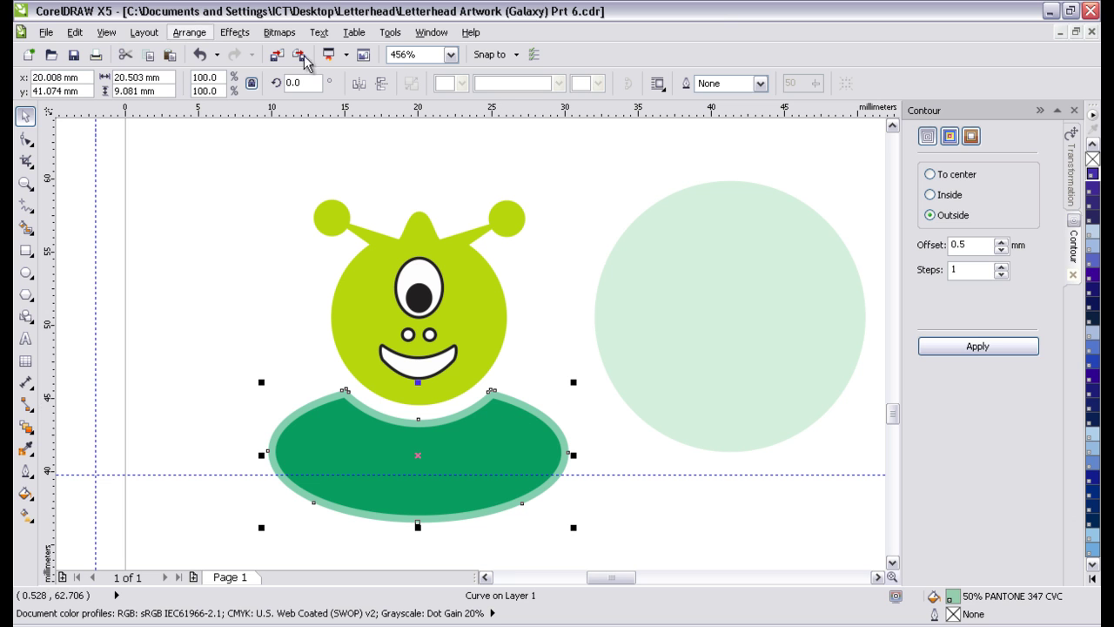
{"action": "left_click", "coordinate": [501, 438]}
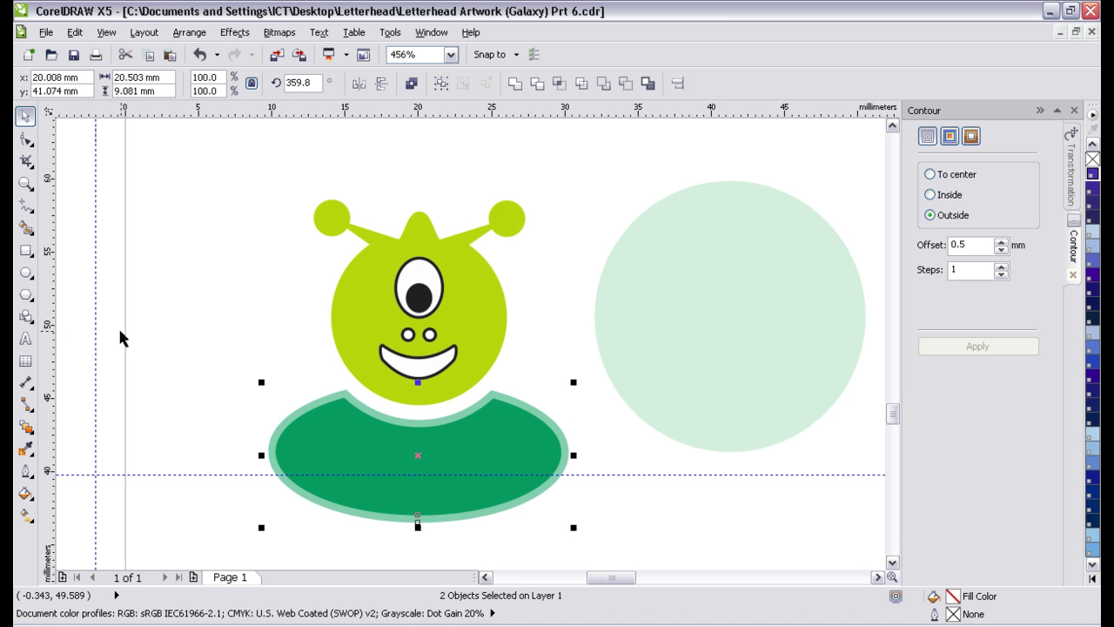
{"action": "left_click", "coordinate": [67, 329]}
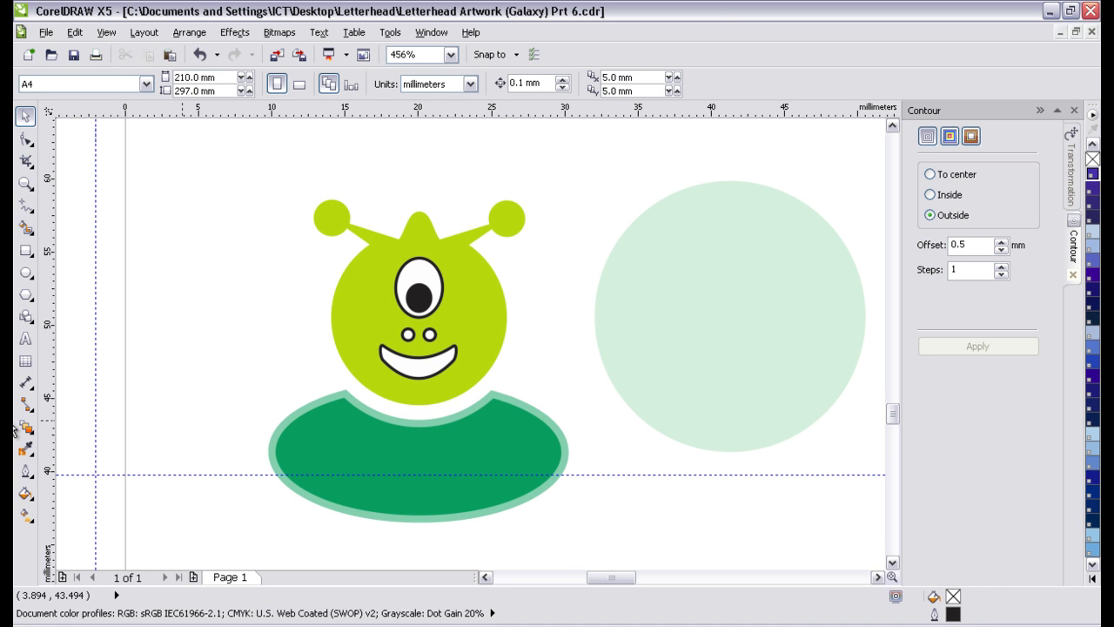
{"action": "left_click", "coordinate": [531, 433]}
{"action": "left_click", "coordinate": [27, 449]}
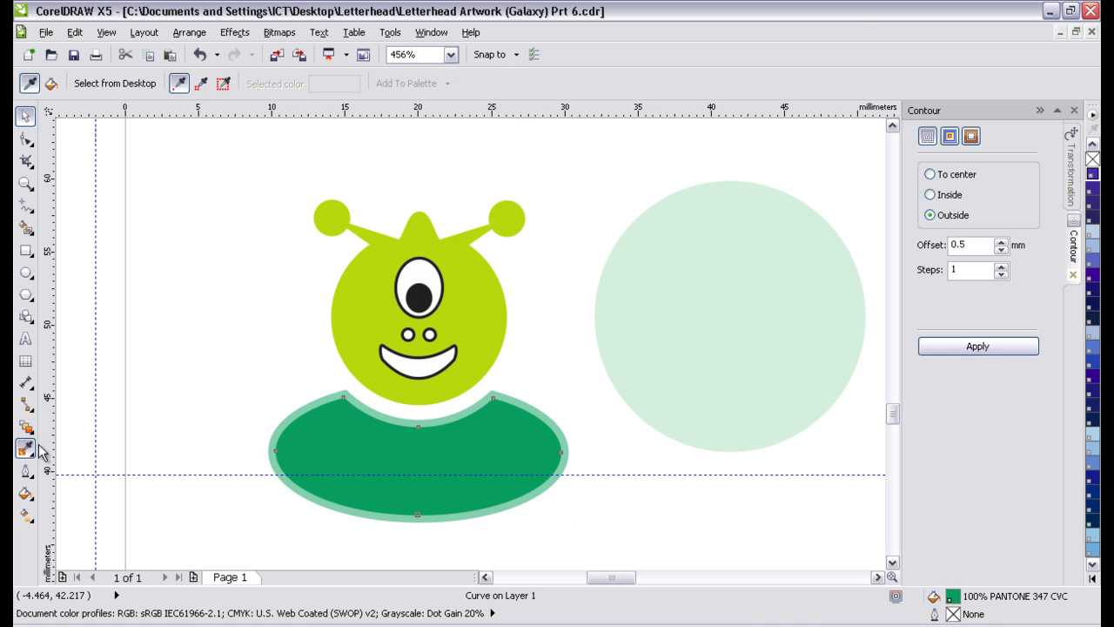
{"action": "left_click", "coordinate": [341, 417]}
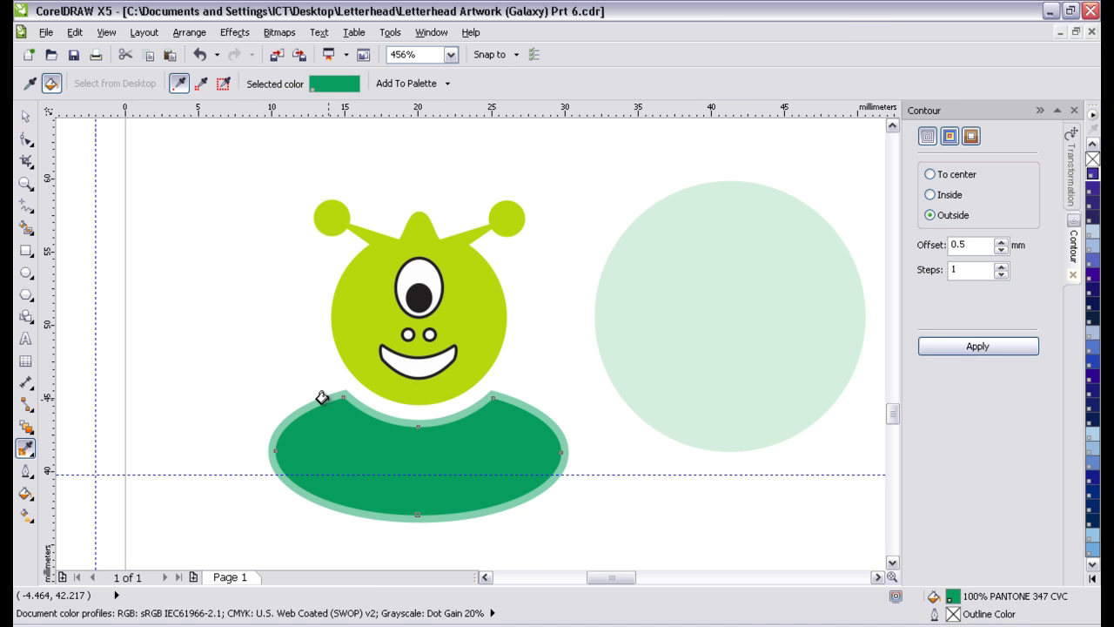
{"action": "left_click", "coordinate": [323, 394]}
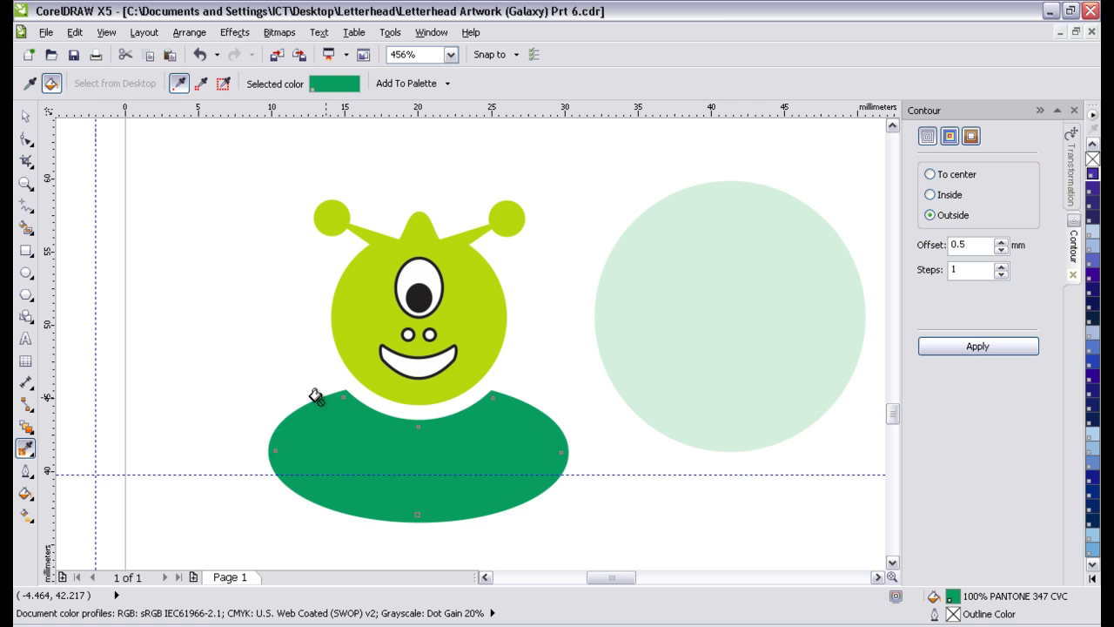
{"action": "left_click", "coordinate": [26, 115]}
{"action": "left_click", "coordinate": [486, 443]}
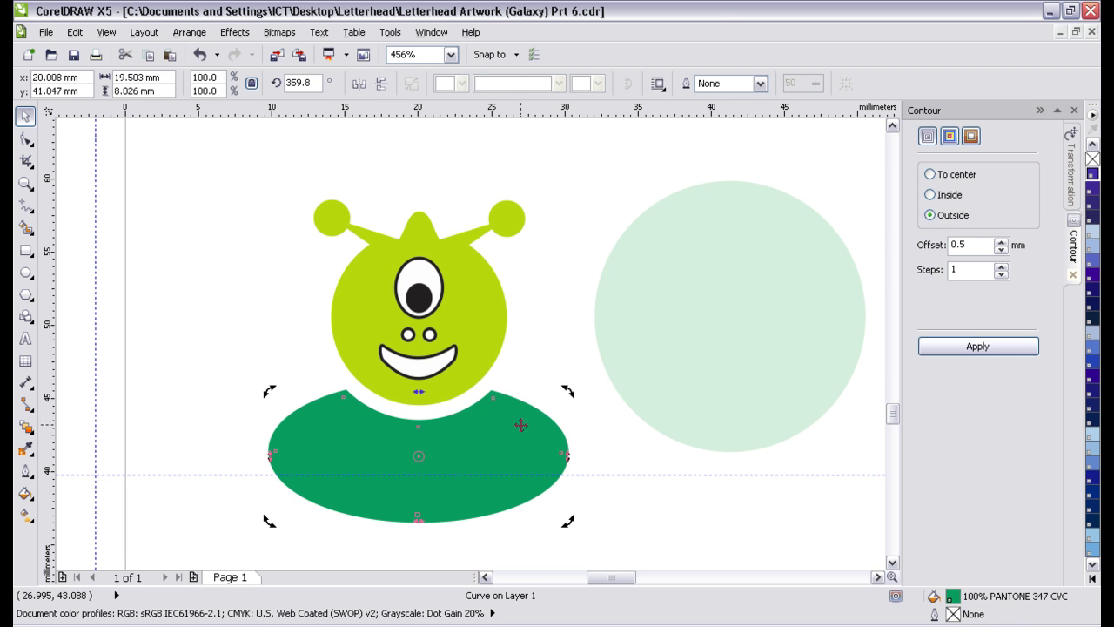
{"action": "left_click", "coordinate": [533, 386]}
{"action": "left_click", "coordinate": [499, 437]}
{"action": "key", "text": "Escape"}
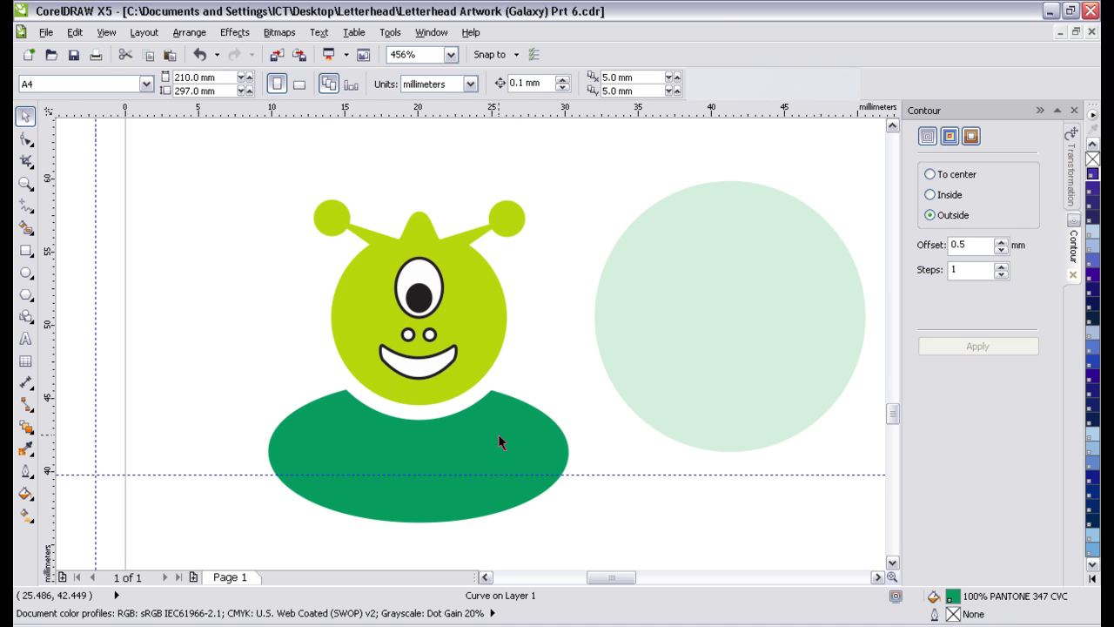
- Centre the pale green circle horizontally over the alien's head with Align and Distribute
{"action": "left_click", "coordinate": [677, 358]}
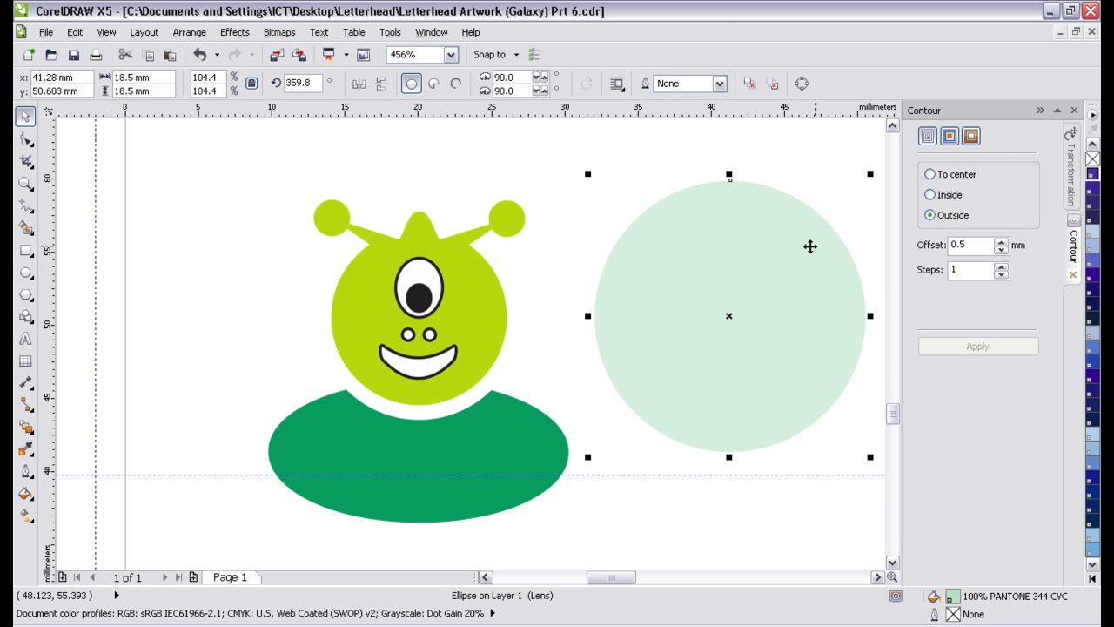
{"action": "left_click", "coordinate": [418, 273], "text": "shift"}
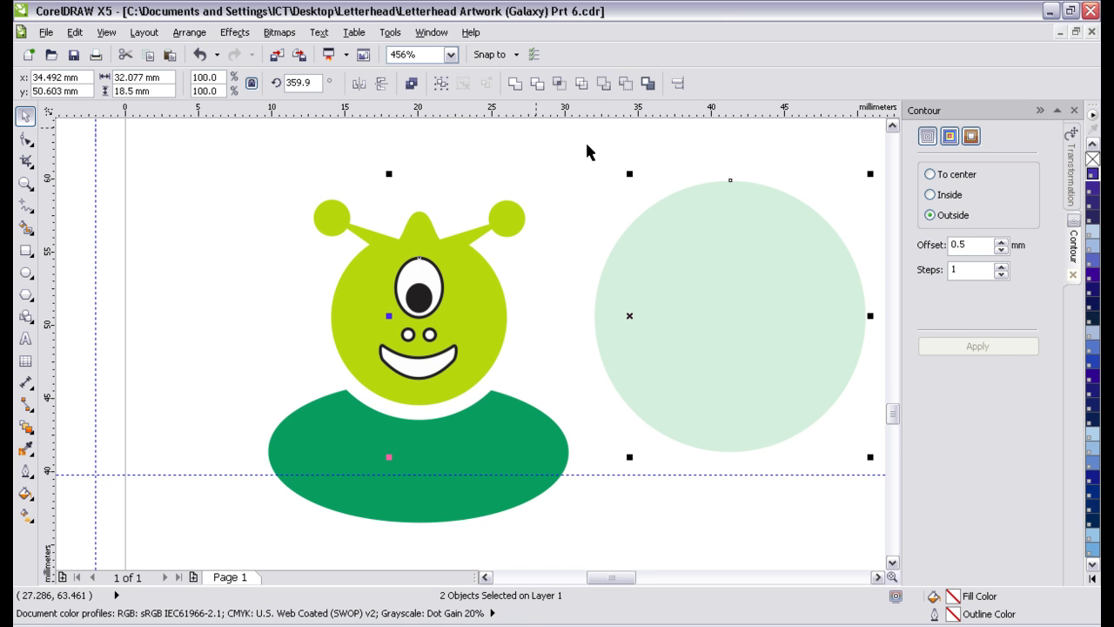
{"action": "left_click", "coordinate": [682, 89]}
{"action": "left_click", "coordinate": [583, 295]}
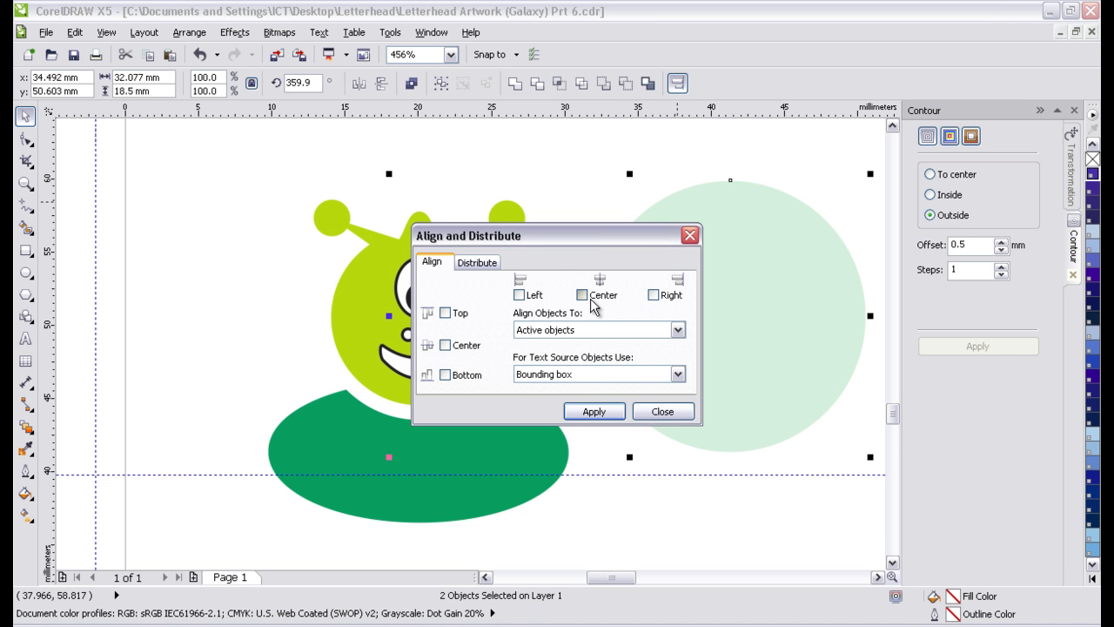
{"action": "left_click", "coordinate": [597, 412]}
{"action": "left_click", "coordinate": [661, 412]}
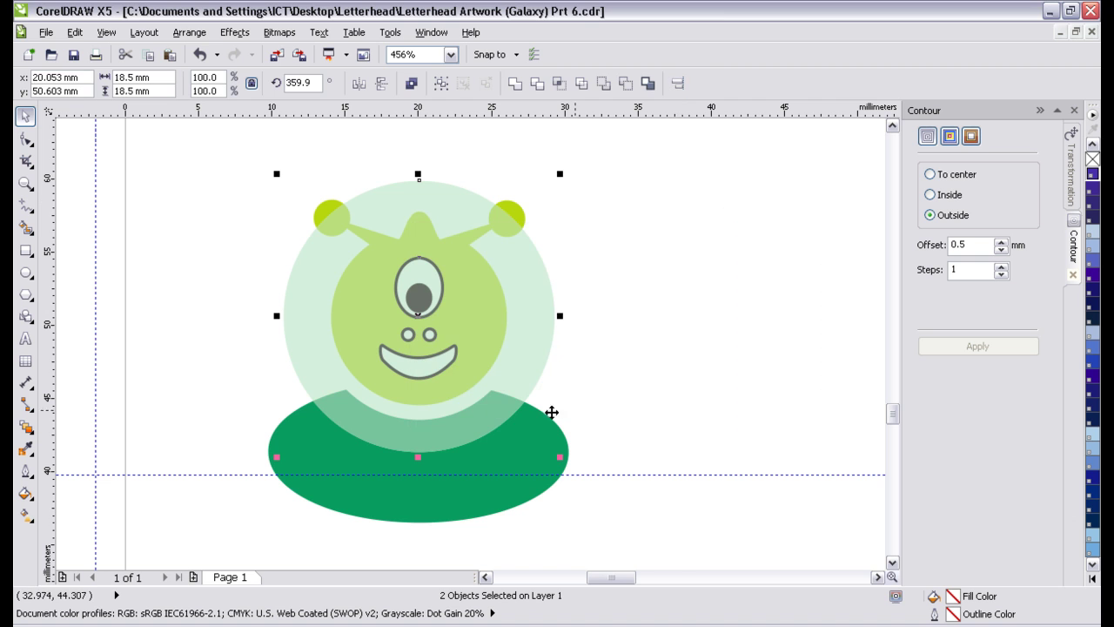
{"action": "left_click", "coordinate": [25, 182]}
{"action": "right_click", "coordinate": [429, 356]}
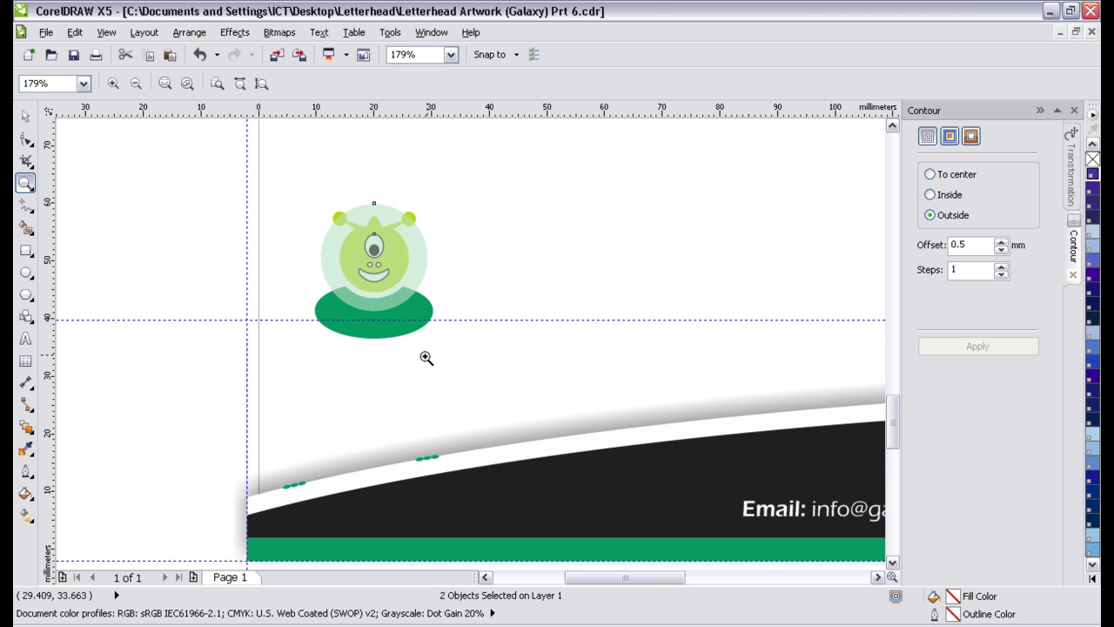
- Regroup the alien's seven parts and drag the group down onto the footer curve
{"action": "left_click", "coordinate": [25, 116]}
{"action": "left_click_drag", "start_coordinate": [146, 398], "coordinate": [493, 179]}
{"action": "left_click", "coordinate": [130, 184]}
{"action": "left_click_drag", "start_coordinate": [80, 122], "coordinate": [498, 382]}
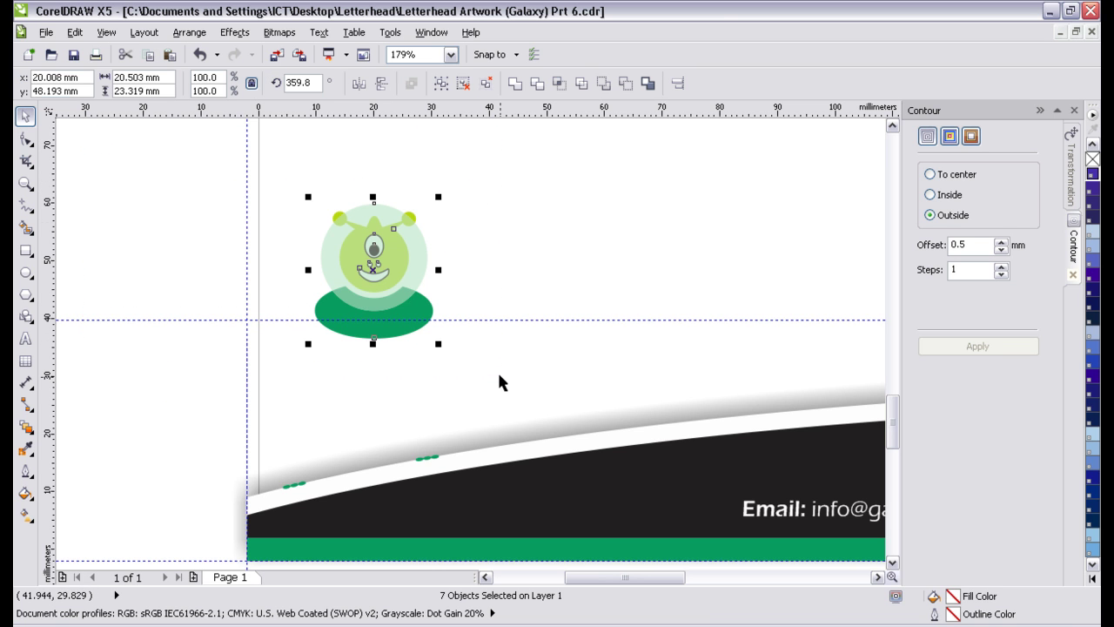
{"action": "left_click", "coordinate": [440, 83]}
{"action": "left_click_drag", "start_coordinate": [374, 268], "coordinate": [365, 409]}
- Tilt the alien mascot to 13° and nudge it into place at 17.812 mm, 19.443 mm
{"action": "left_click", "coordinate": [345, 433]}
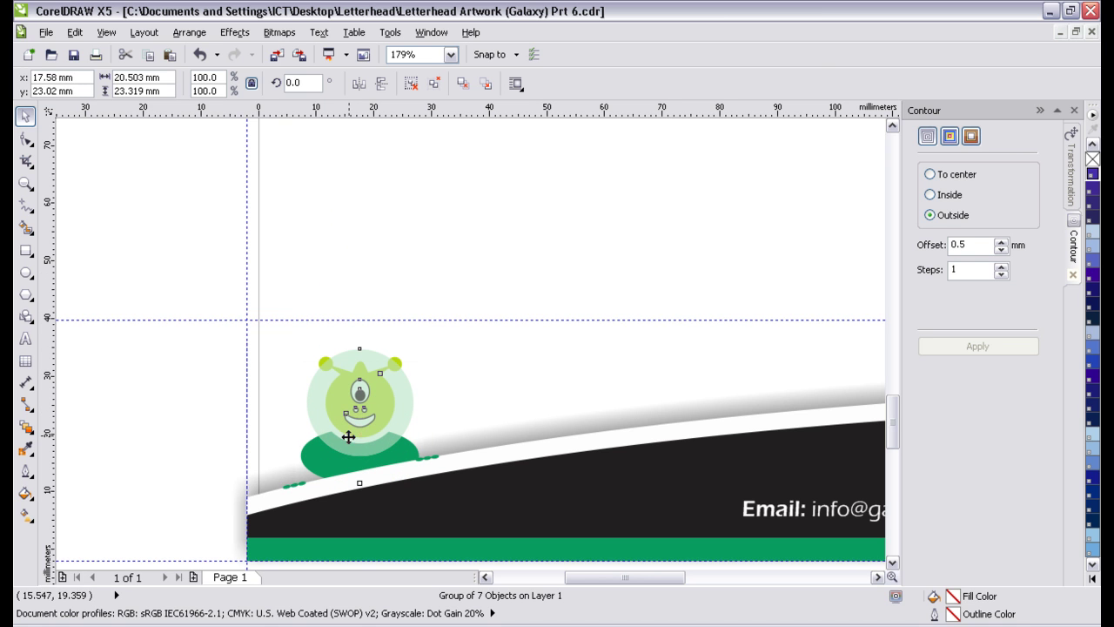
{"action": "left_click_drag", "start_coordinate": [293, 343], "coordinate": [280, 361]}
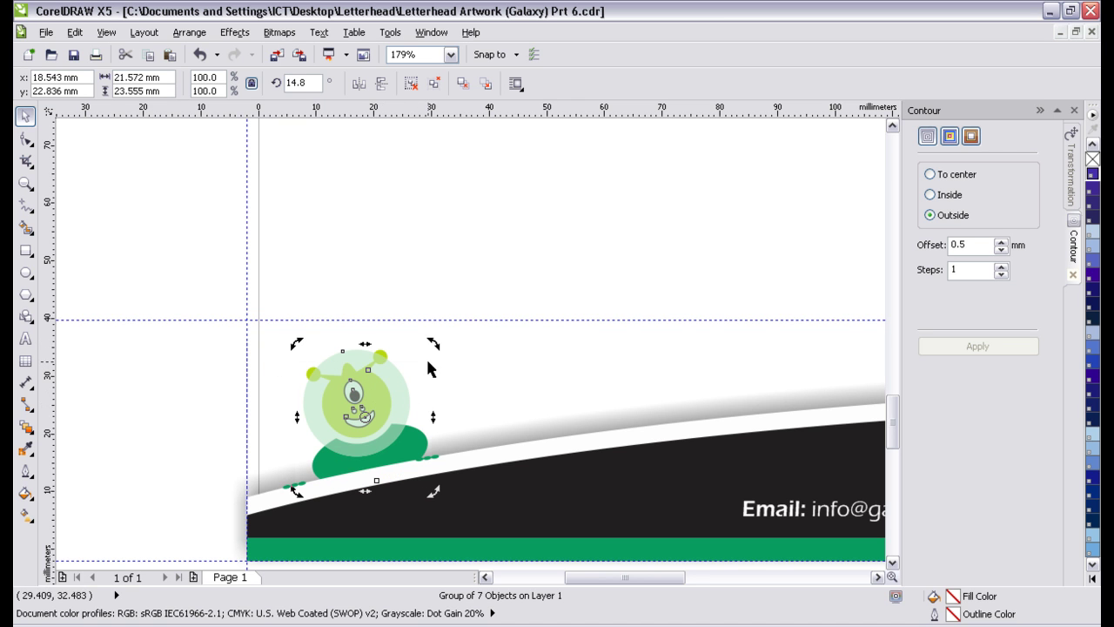
{"action": "left_click_drag", "start_coordinate": [435, 345], "coordinate": [435, 346]}
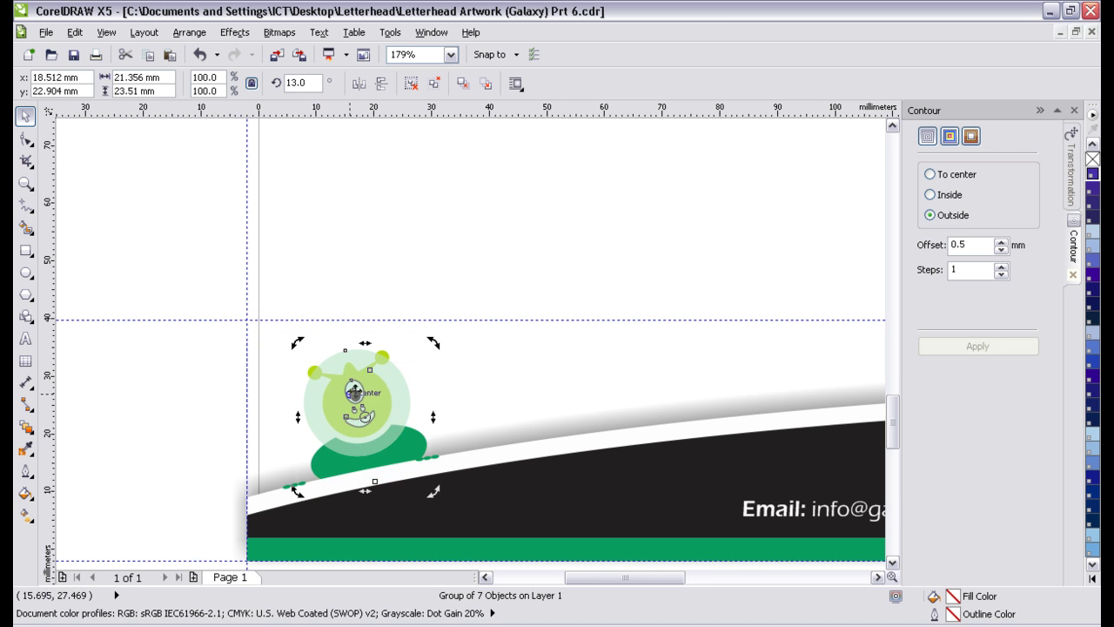
{"action": "mouse_move", "coordinate": [354, 398]}
{"action": "left_mouse_down"}
{"action": "mouse_move", "coordinate": [360, 410]}
{"action": "mouse_move", "coordinate": [347, 409]}
{"action": "left_mouse_up"}
{"action": "key", "text": "ctrl+z"}
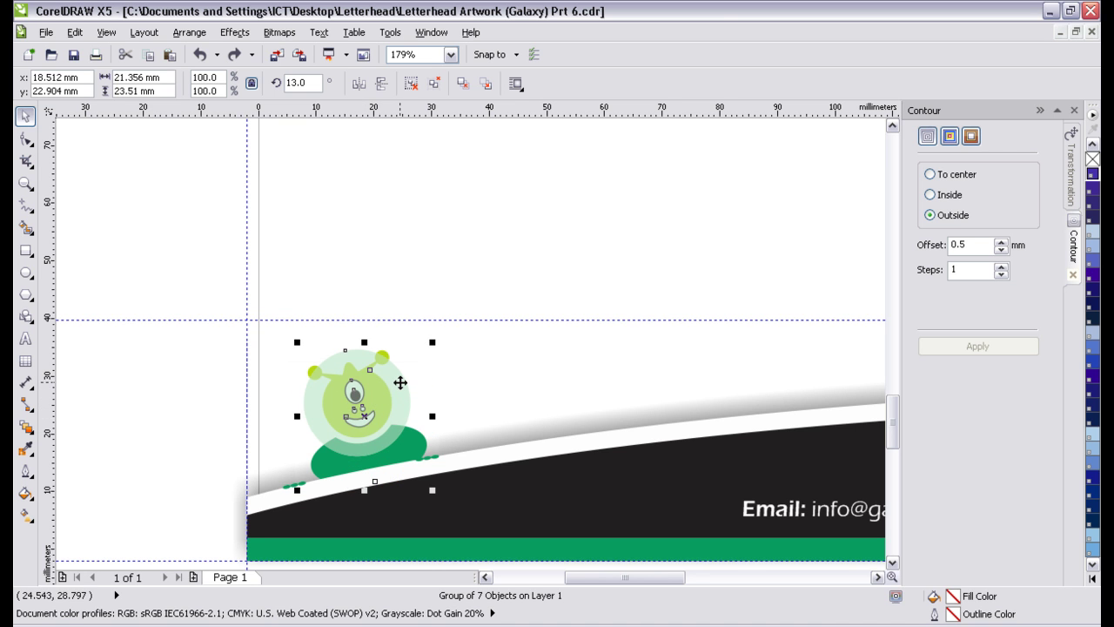
{"action": "left_click_drag", "start_coordinate": [399, 383], "coordinate": [390, 396]}
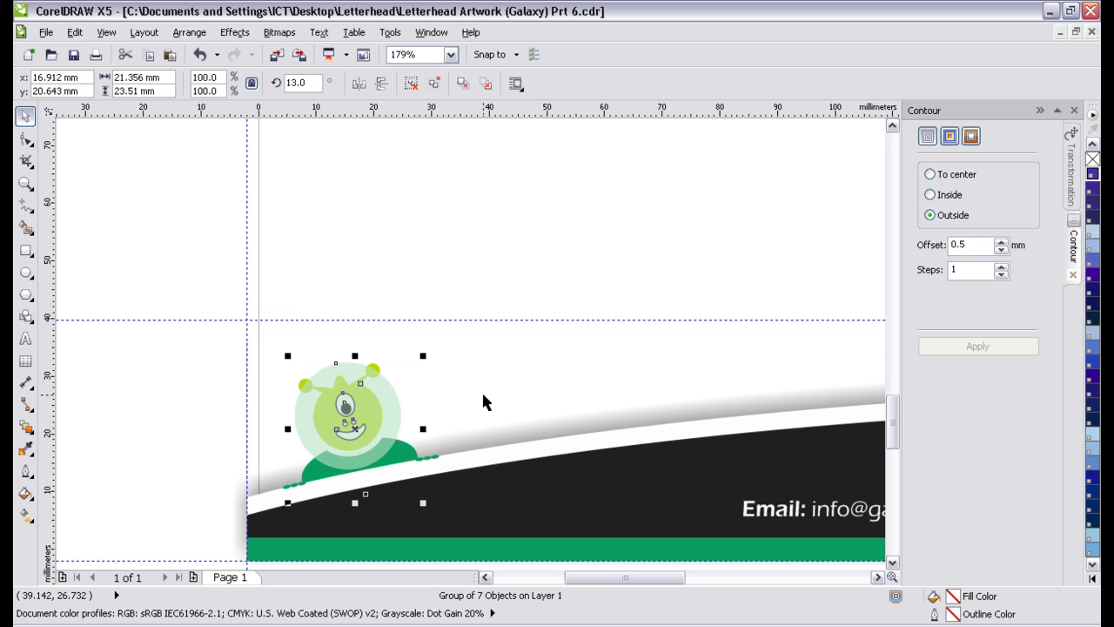
{"action": "key", "text": "Right"}
{"action": "key", "text": "Right"}
{"action": "key", "text": "Right"}
{"action": "key", "text": "Down"}
{"action": "key", "text": "Down"}
{"action": "key", "text": "Down"}
{"action": "key", "text": "Down"}
{"action": "key", "text": "Down"}
{"action": "key", "text": "Down"}
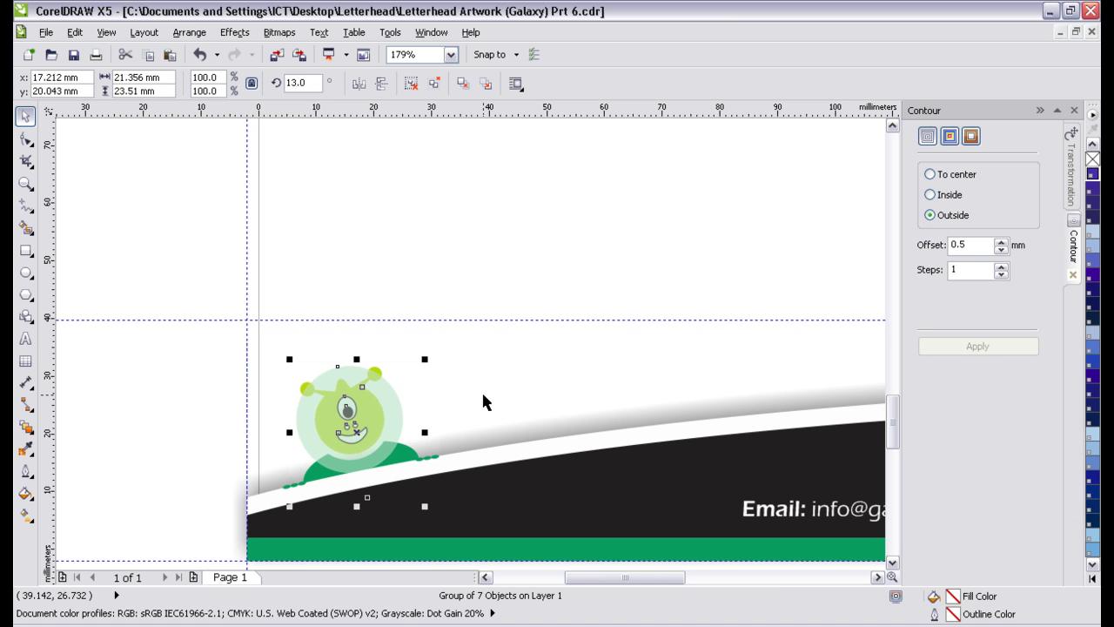
{"action": "key", "text": "Right"}
{"action": "key", "text": "Right"}
{"action": "key", "text": "Right"}
{"action": "key", "text": "Right"}
{"action": "key", "text": "Right"}
{"action": "key", "text": "Right"}
{"action": "key", "text": "Down"}
{"action": "key", "text": "Down"}
{"action": "key", "text": "Down"}
{"action": "key", "text": "Down"}
{"action": "key", "text": "Down"}
{"action": "key", "text": "Down"}
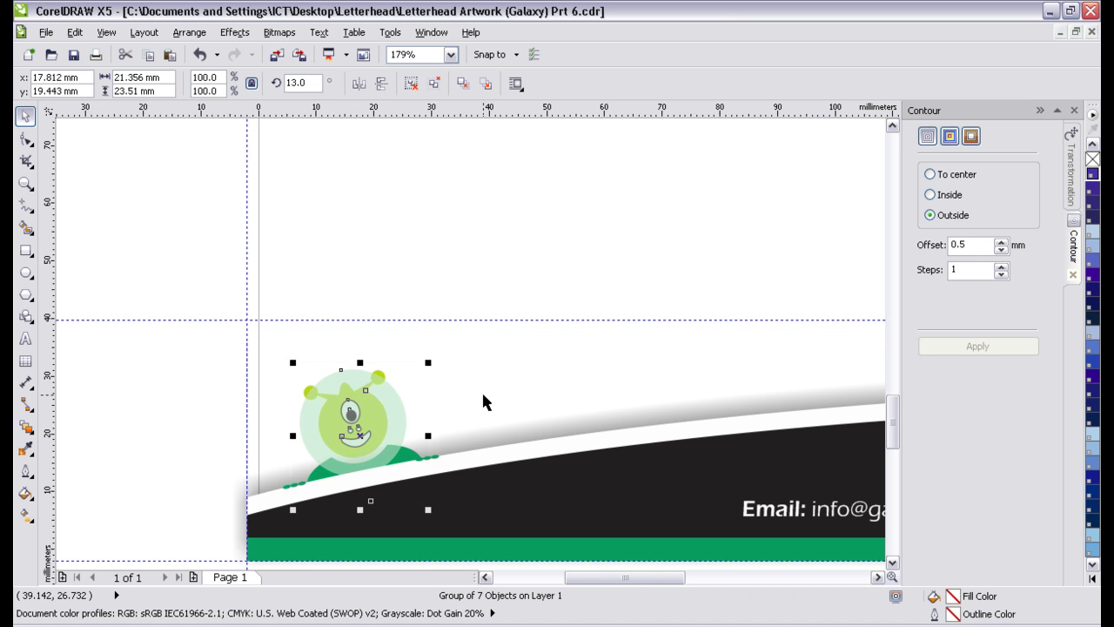
{"action": "left_click", "coordinate": [178, 380]}
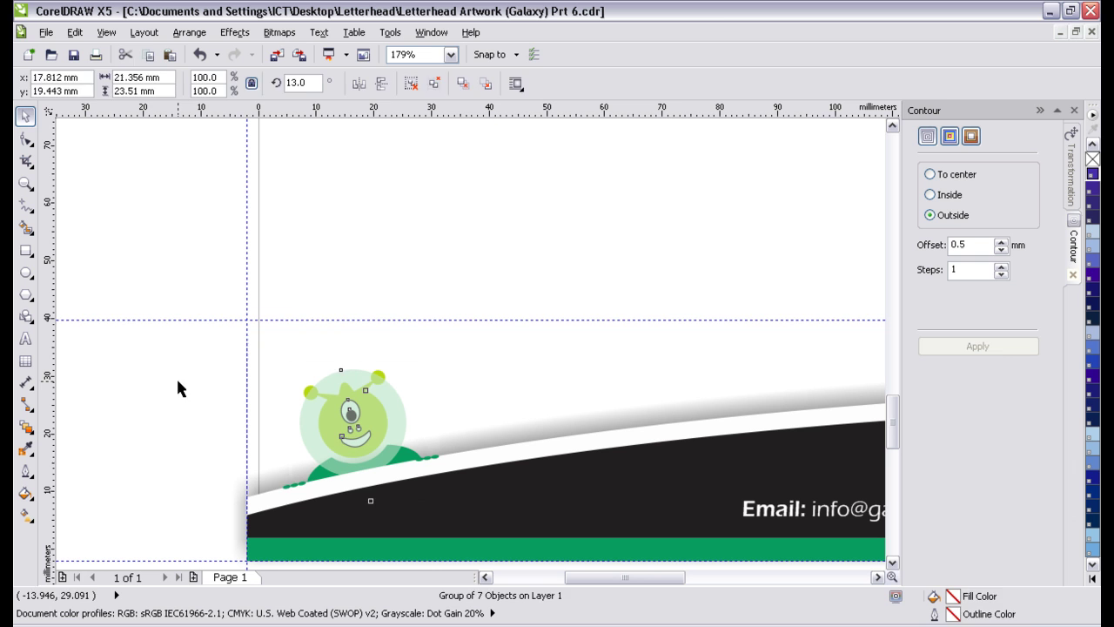
- Enlarge the left green finger ovals to 137.4% and reposition them on the footer curve
{"action": "left_click", "coordinate": [293, 492]}
{"action": "left_click", "coordinate": [26, 183]}
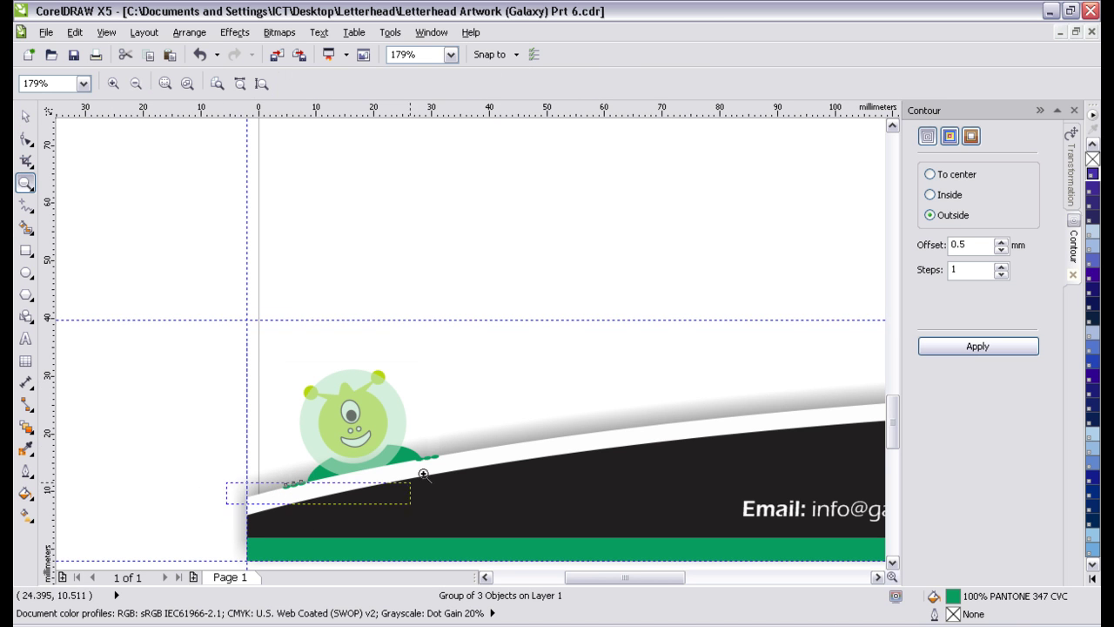
{"action": "left_click", "coordinate": [533, 427]}
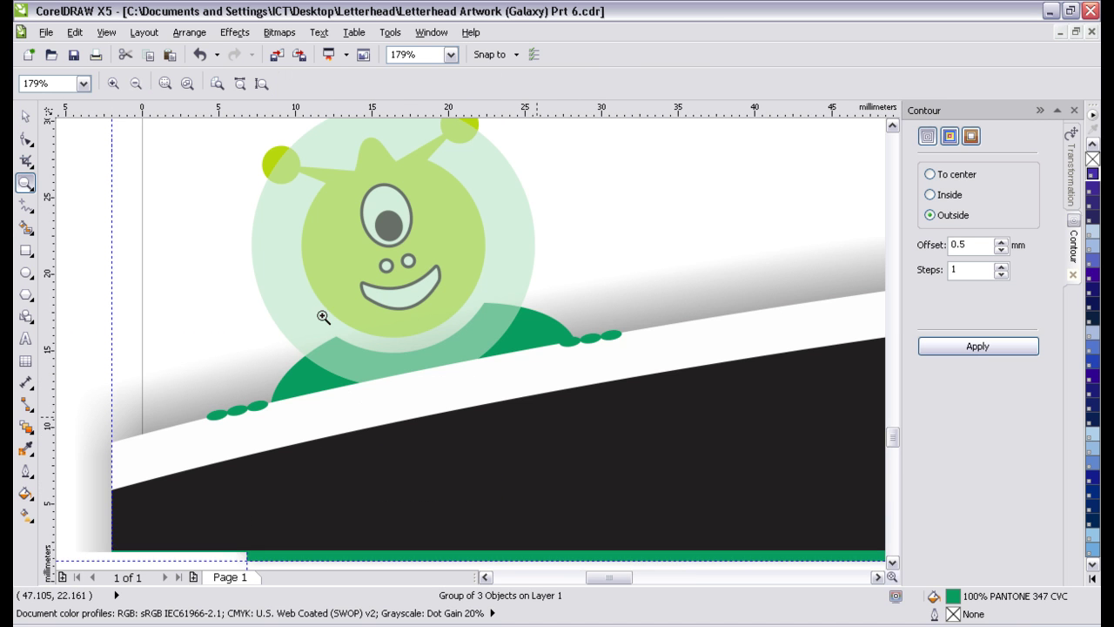
{"action": "left_click", "coordinate": [25, 115]}
{"action": "left_click_drag", "start_coordinate": [275, 393], "coordinate": [301, 380]}
{"action": "left_click_drag", "start_coordinate": [249, 404], "coordinate": [236, 410]}
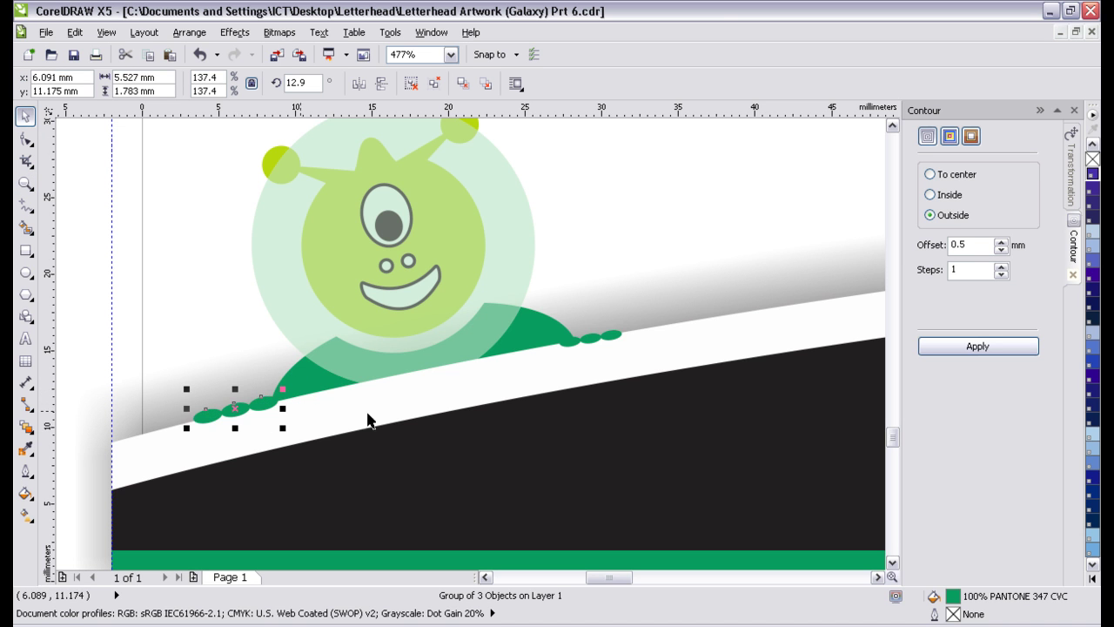
- Enlarge the right finger ovals to 127.6% and settle both sets along the curve
{"action": "left_click", "coordinate": [620, 336]}
{"action": "left_click_drag", "start_coordinate": [630, 322], "coordinate": [612, 335]}
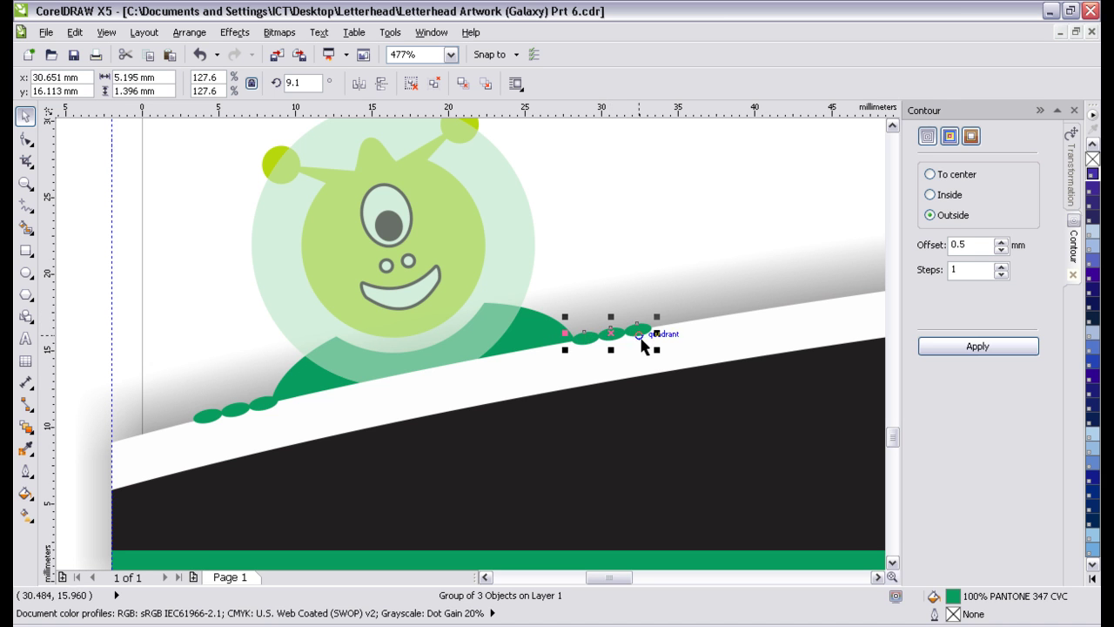
{"action": "left_click_drag", "start_coordinate": [241, 418], "coordinate": [241, 419]}
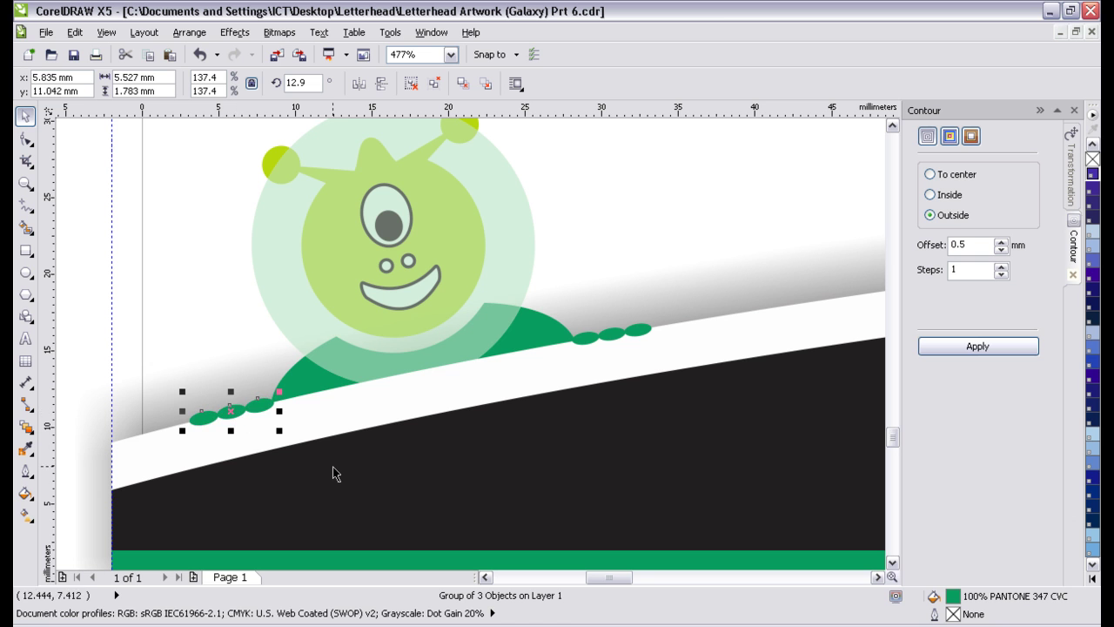
{"action": "left_click", "coordinate": [25, 183]}
{"action": "right_click", "coordinate": [316, 258]}
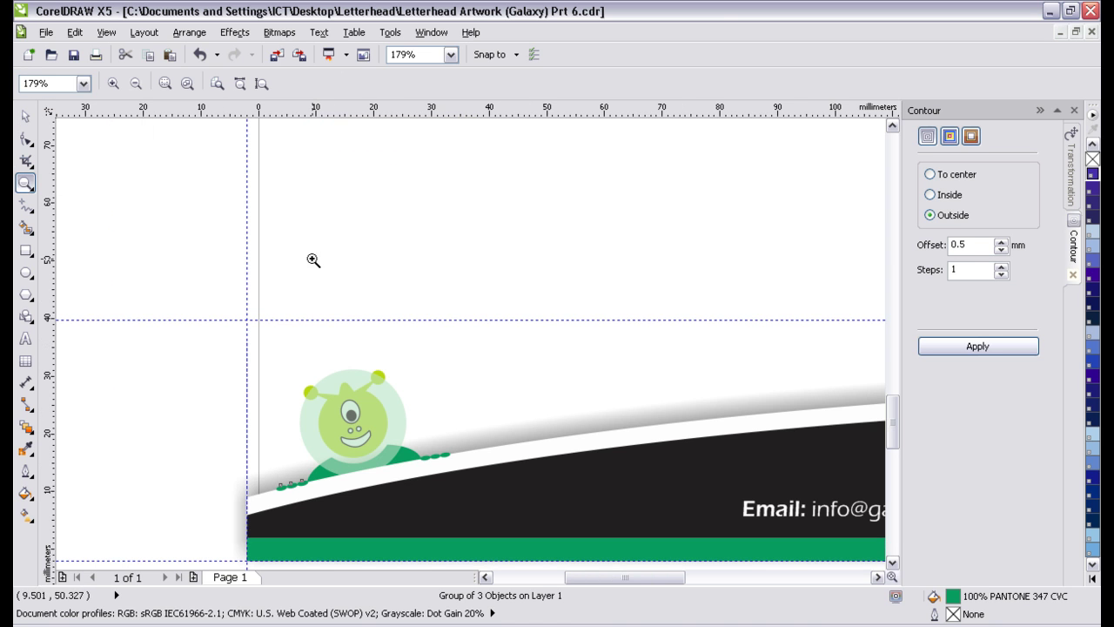
{"action": "left_click", "coordinate": [25, 116]}
{"action": "left_click", "coordinate": [521, 390]}
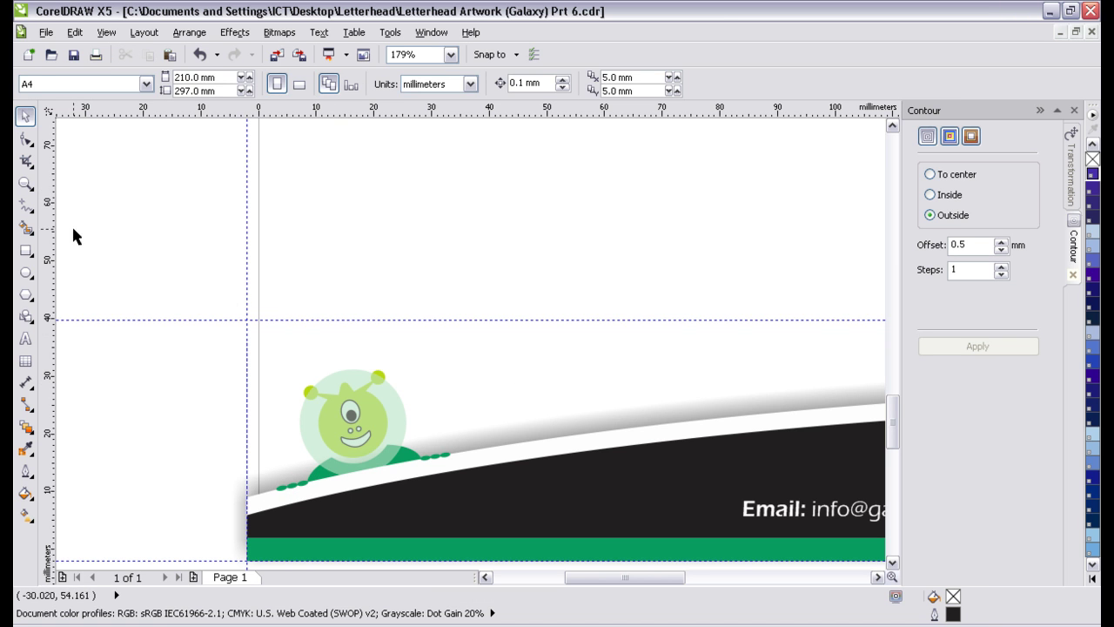
- Zoom out to show the whole letterhead page and save the artwork
{"action": "left_click", "coordinate": [25, 183]}
{"action": "right_click", "coordinate": [525, 287]}
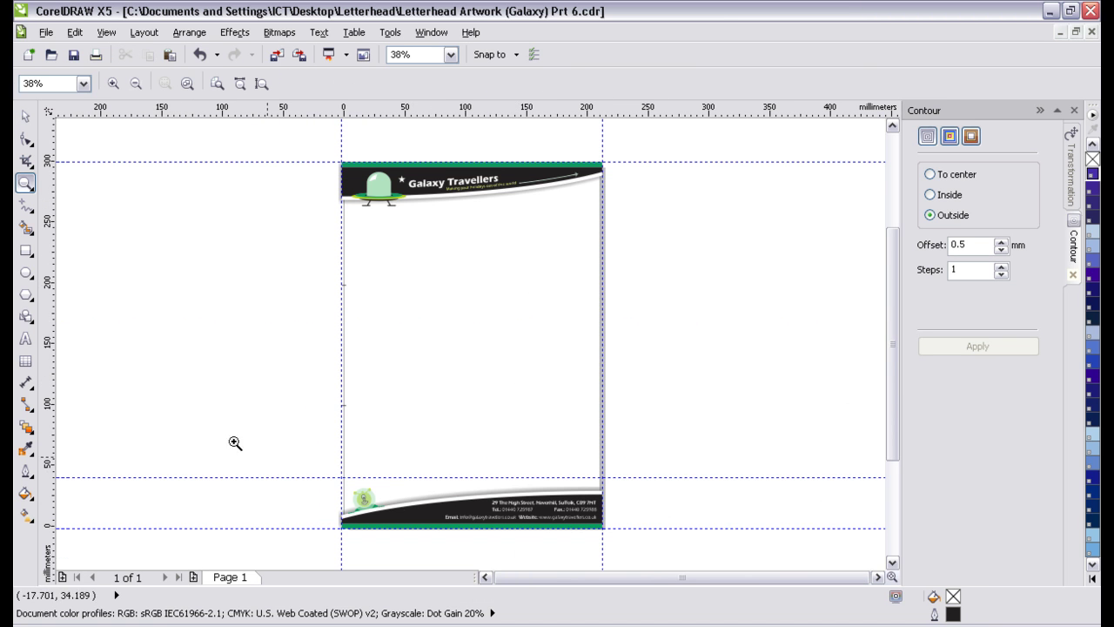
{"action": "left_click", "coordinate": [25, 116]}
{"action": "left_click", "coordinate": [46, 33]}
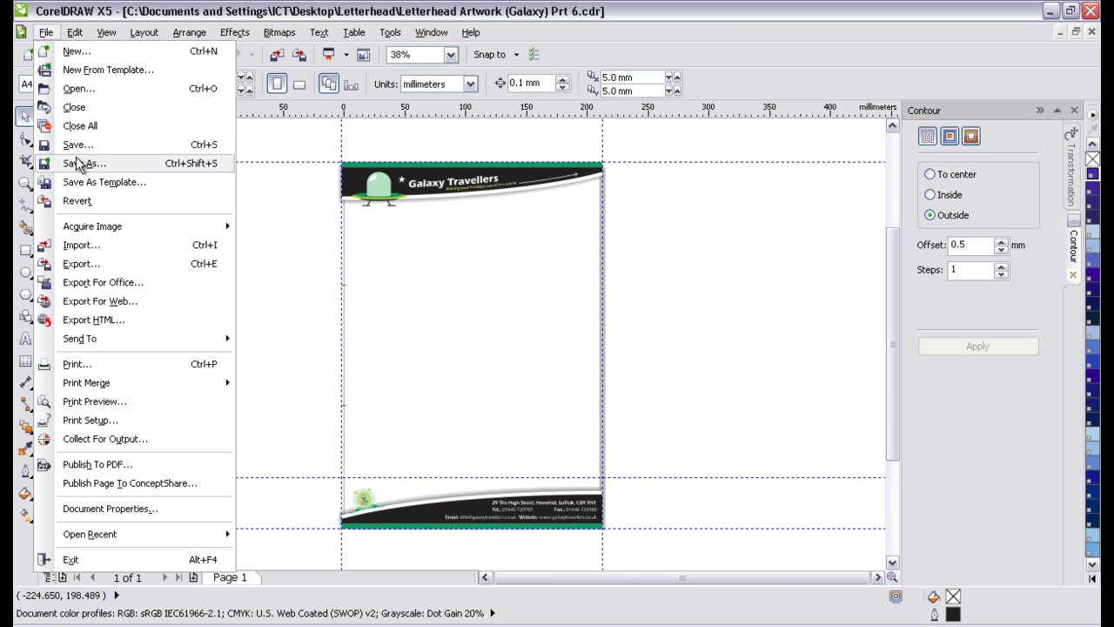
{"action": "left_click", "coordinate": [72, 148]}
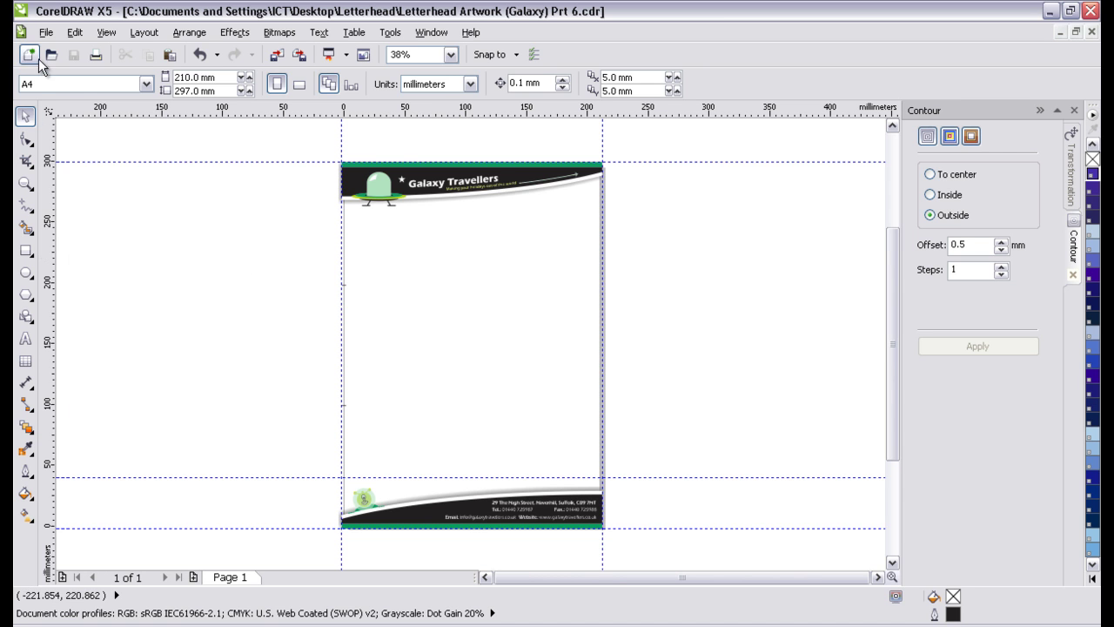
{"action": "left_click", "coordinate": [45, 32]}
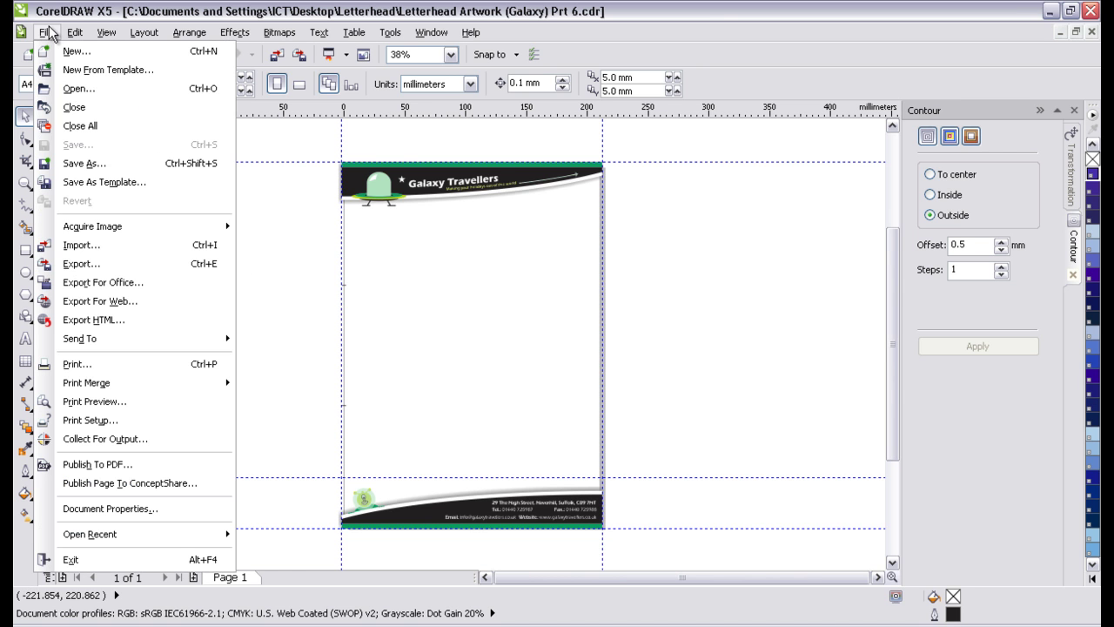
- In the Print dialog, review the preflight issues and set colour output to print separations
{"action": "left_click", "coordinate": [91, 367]}
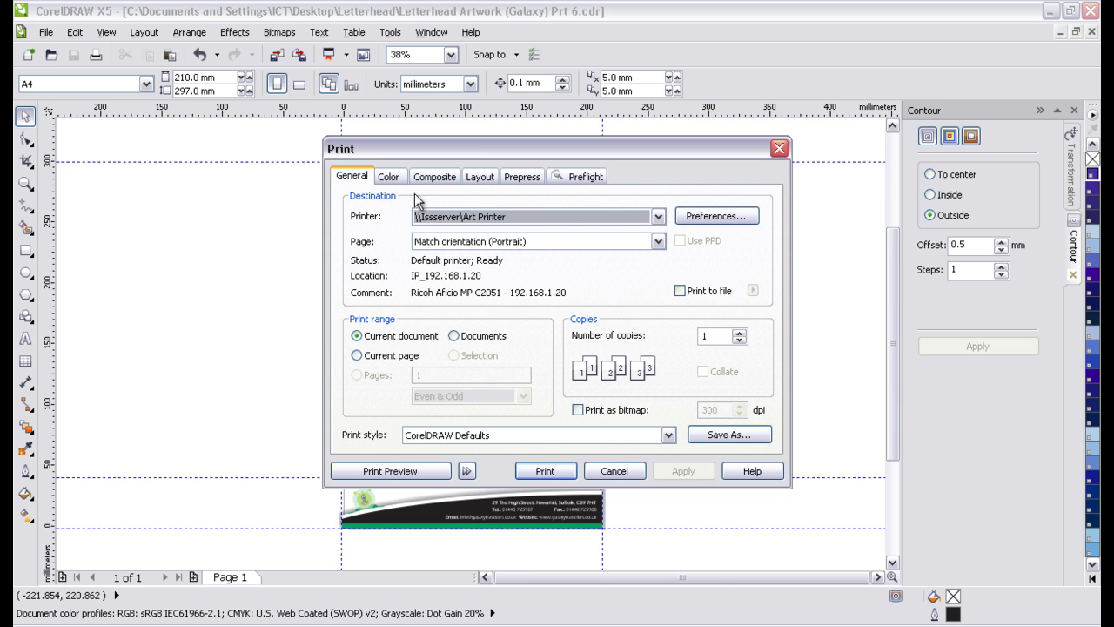
{"action": "left_click", "coordinate": [391, 178]}
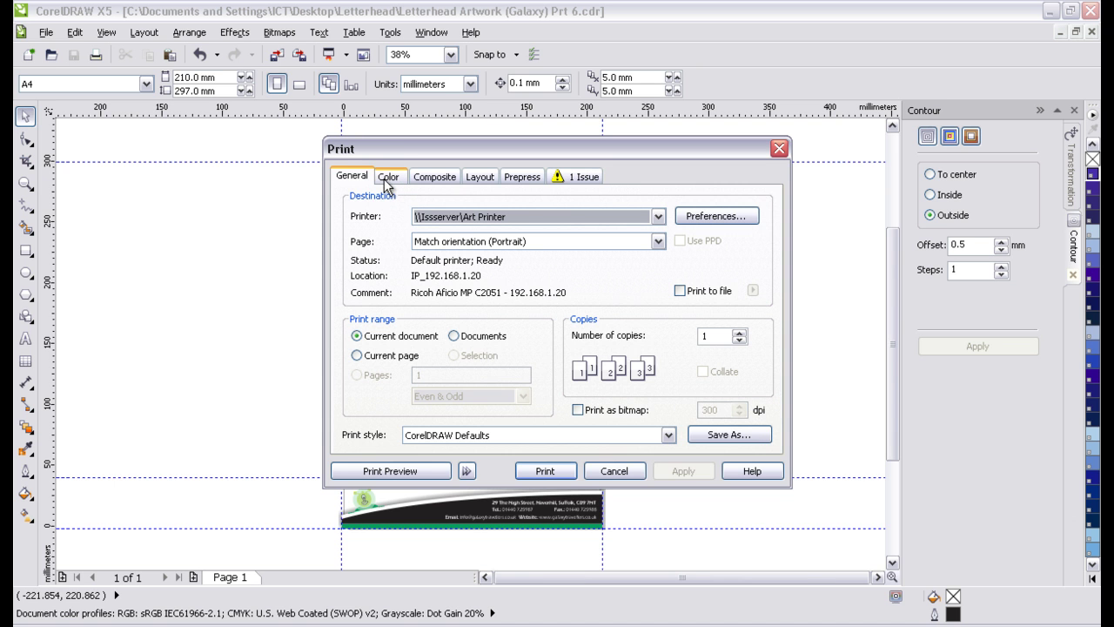
{"action": "left_click", "coordinate": [351, 184]}
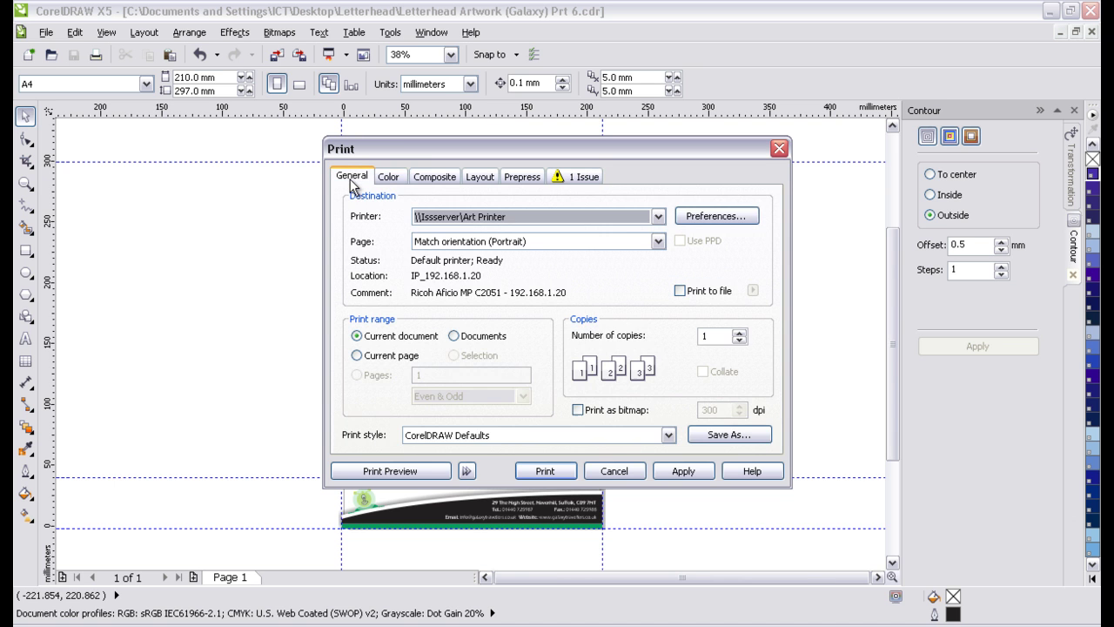
{"action": "left_click", "coordinate": [588, 178]}
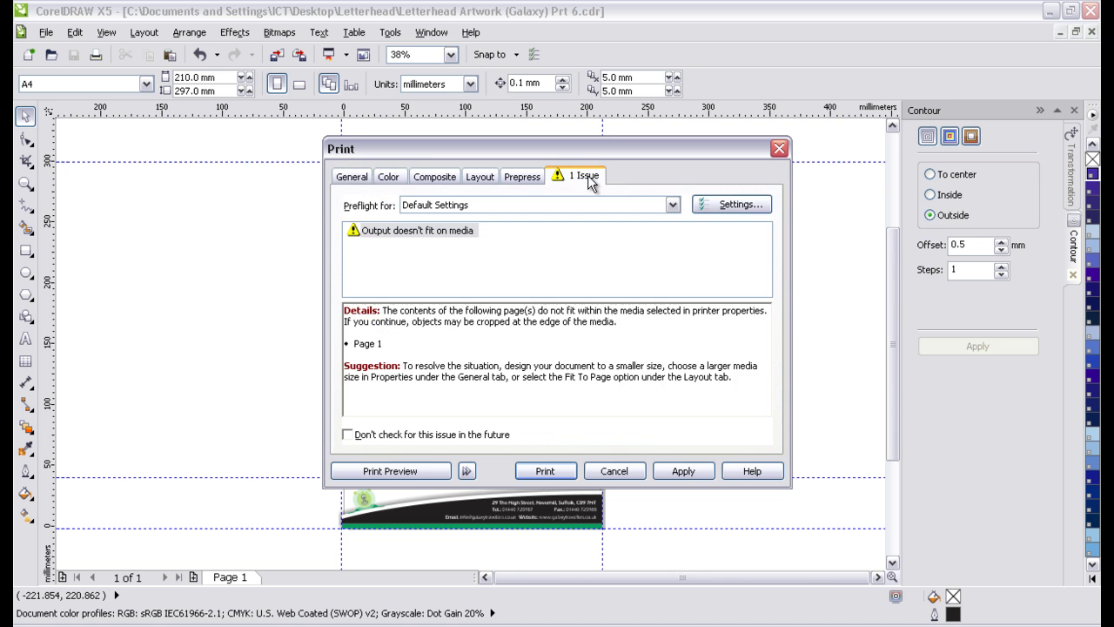
{"action": "left_click", "coordinate": [353, 180]}
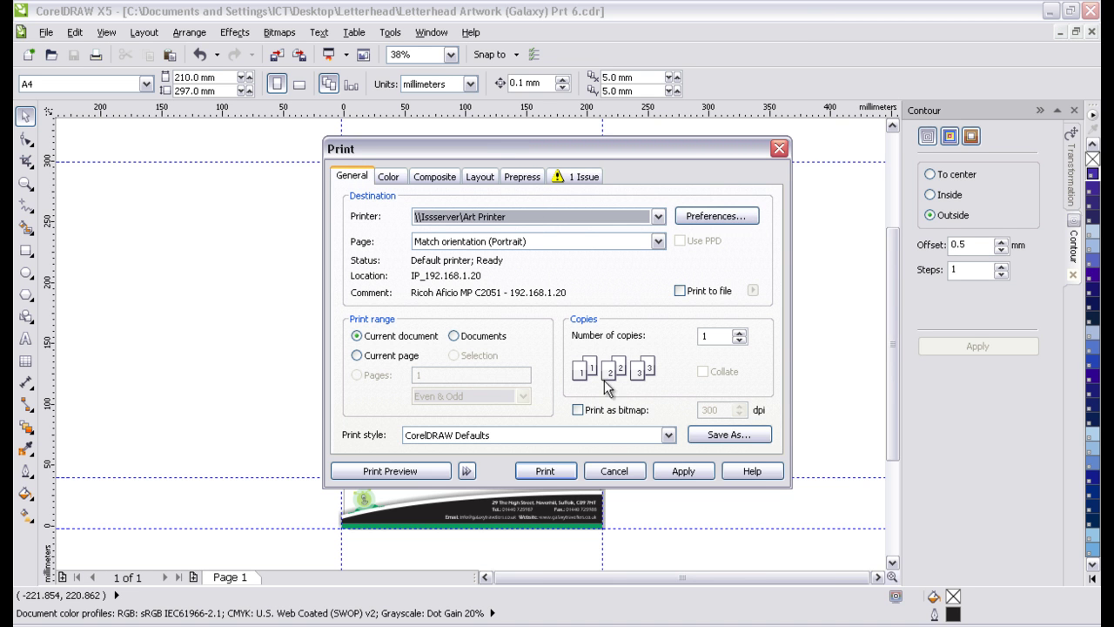
{"action": "left_click", "coordinate": [388, 180]}
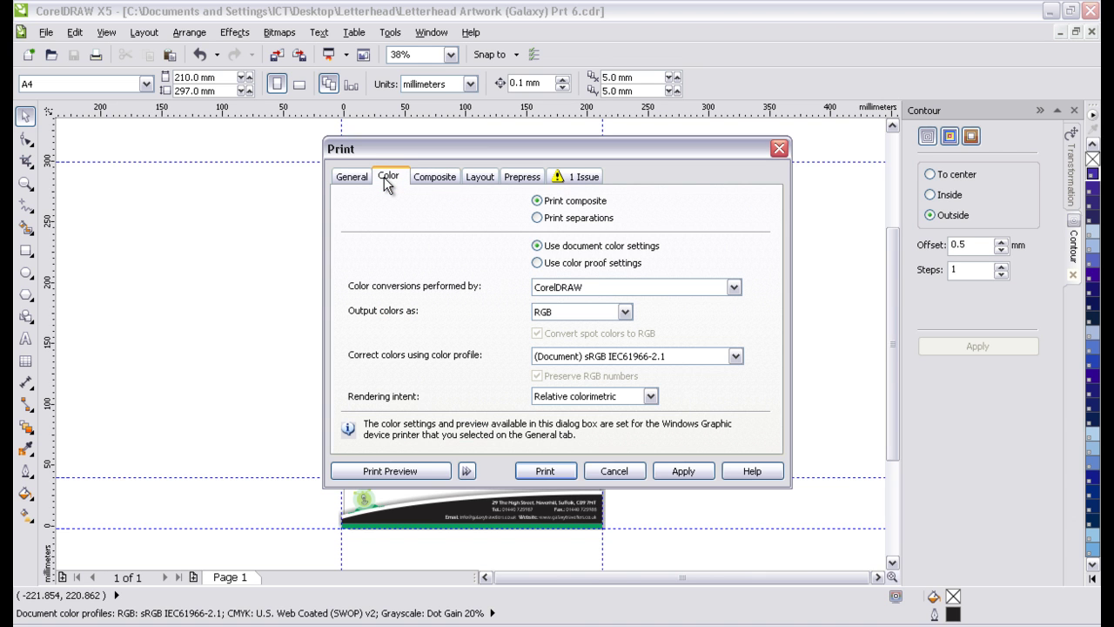
{"action": "left_click", "coordinate": [537, 219]}
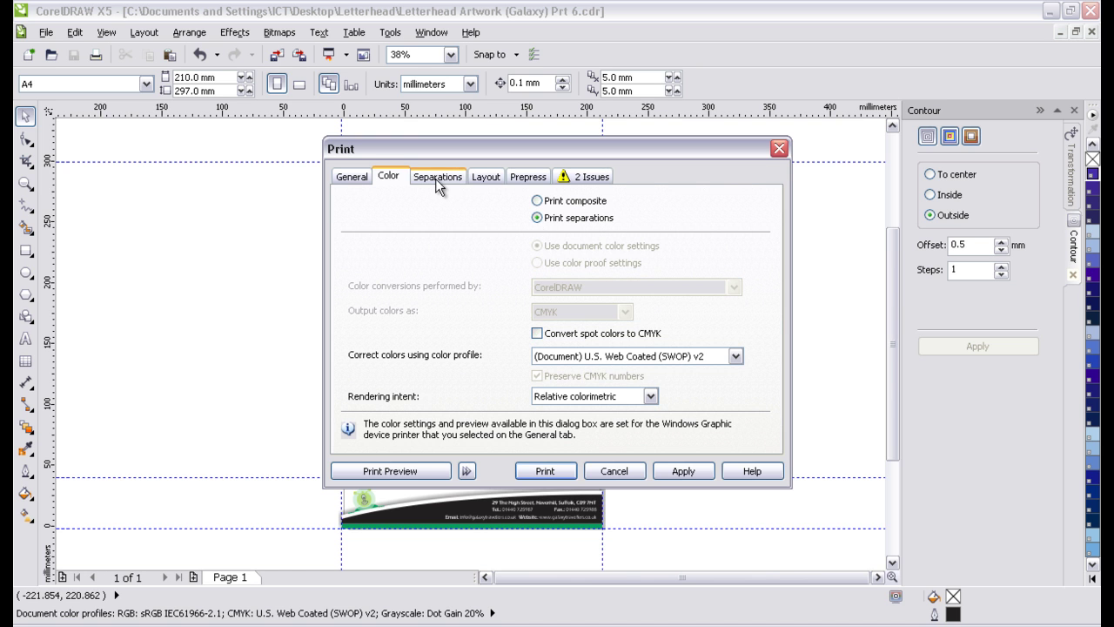
- Review the plates Black, PANTONE 382, 347 and 344 CVC, then move the Print dialog left
{"action": "left_click", "coordinate": [435, 178]}
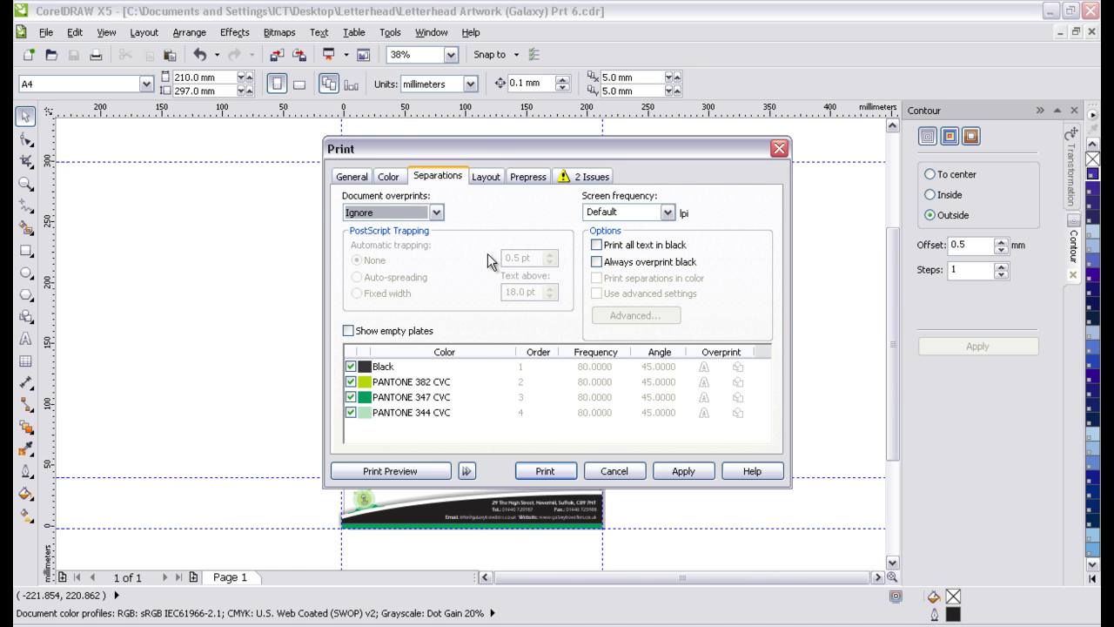
{"action": "left_click_drag", "start_coordinate": [480, 150], "coordinate": [315, 147]}
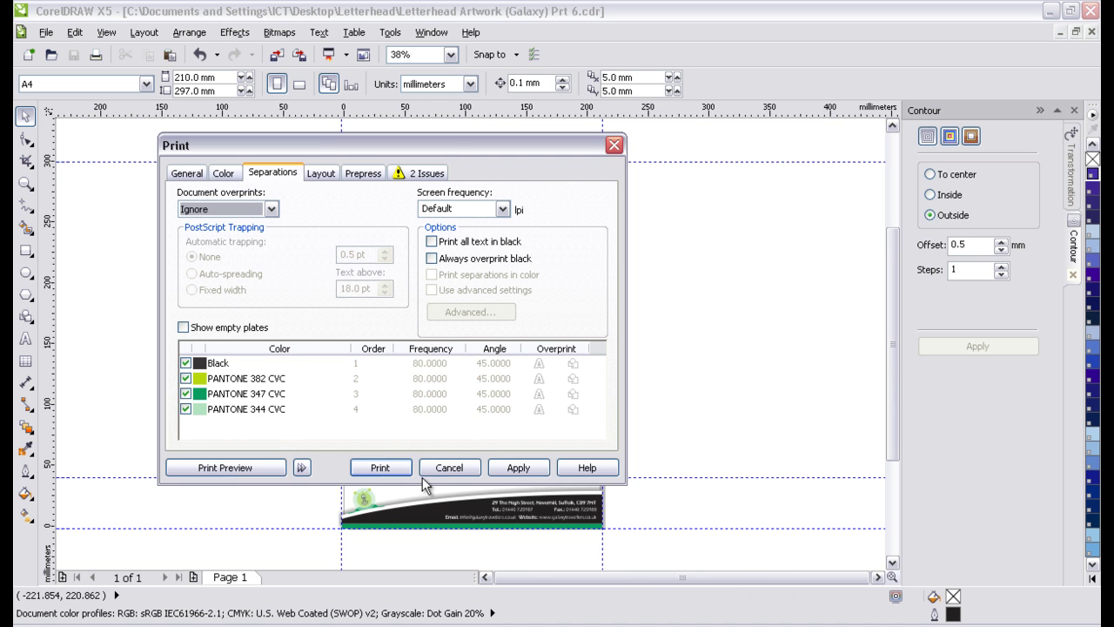
{"action": "left_click", "coordinate": [449, 469]}
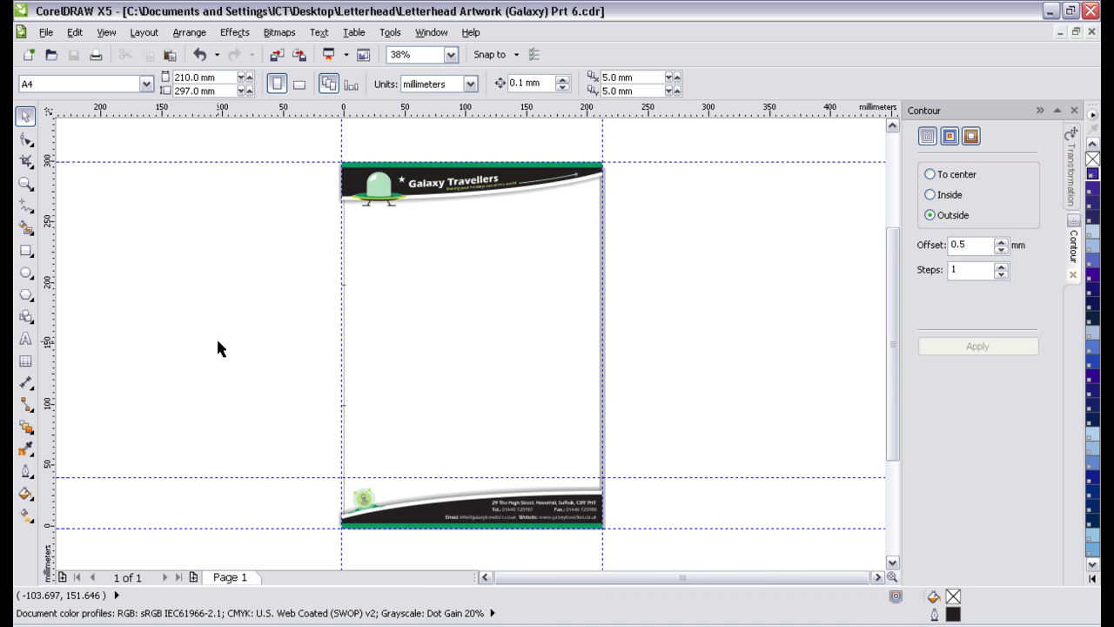